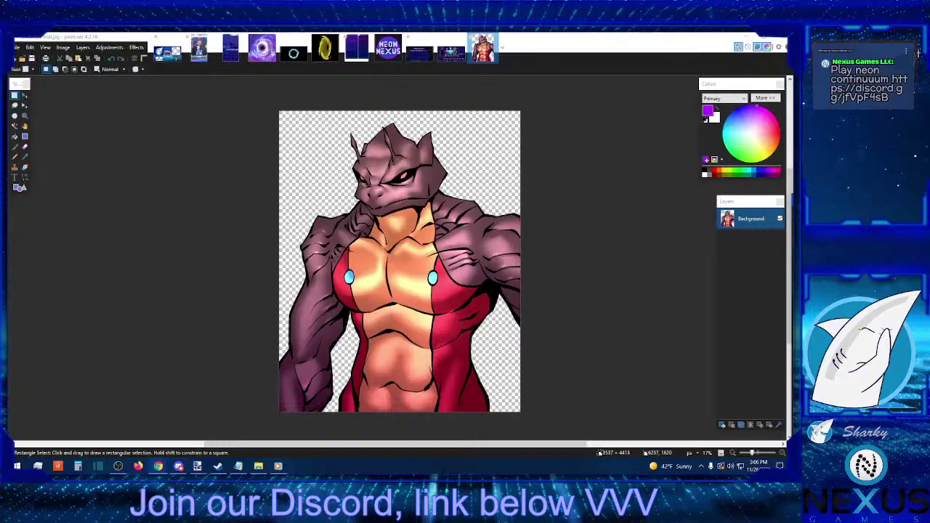
{"action": "key", "text": "F7"}
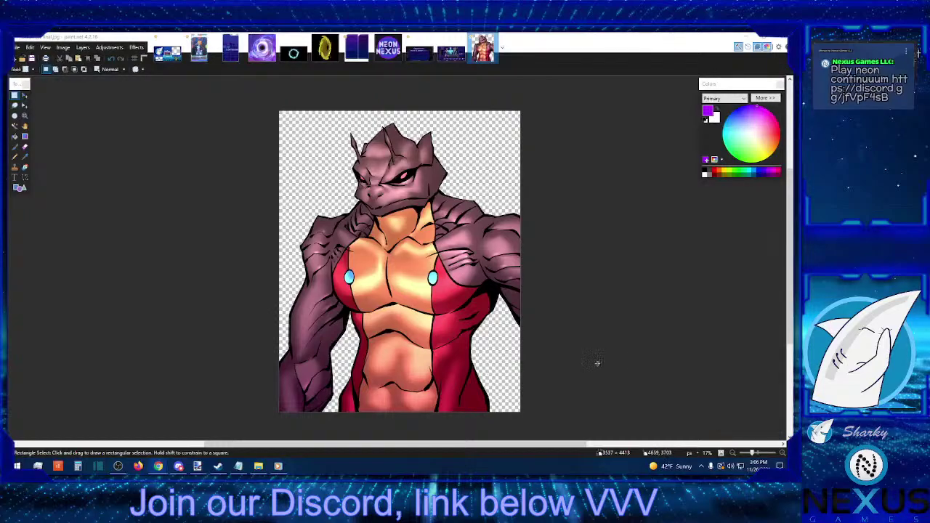
{"action": "key", "text": "F7"}
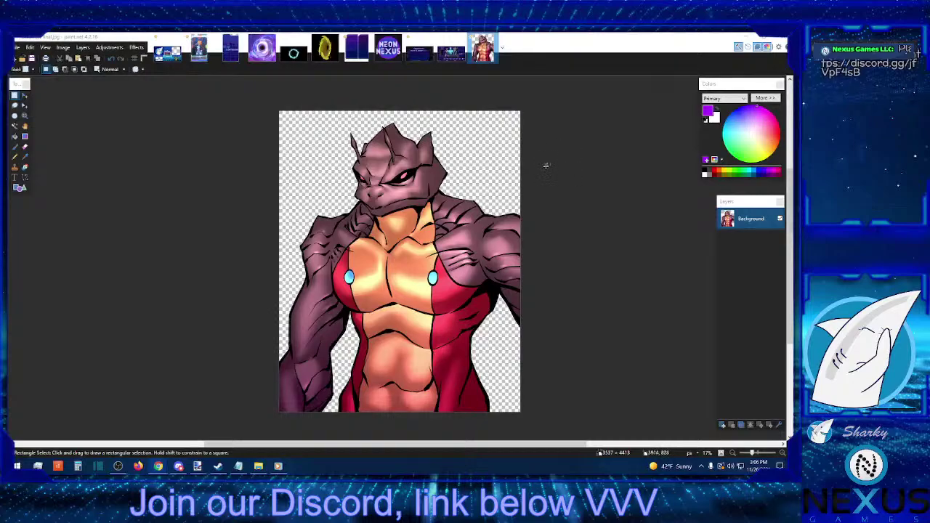
Switch to the game lobby interface image and clear its leftover rectangular selection around the side-panel symbols
{"action": "left_click", "coordinate": [452, 52]}
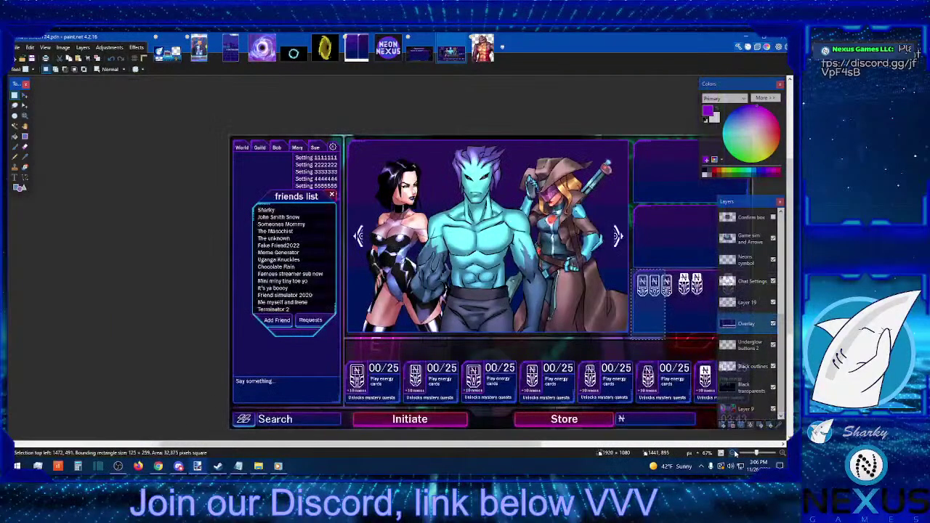
{"action": "left_click", "coordinate": [739, 452]}
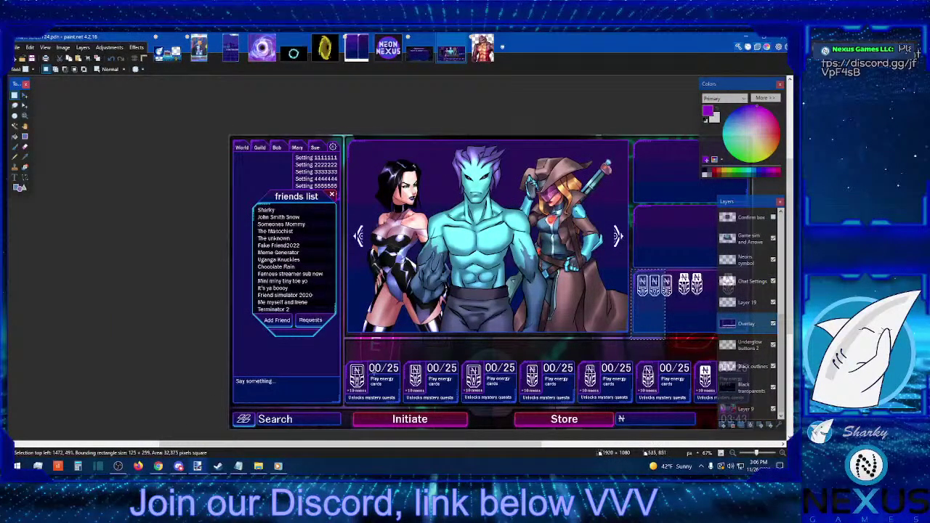
{"action": "left_click", "coordinate": [372, 217]}
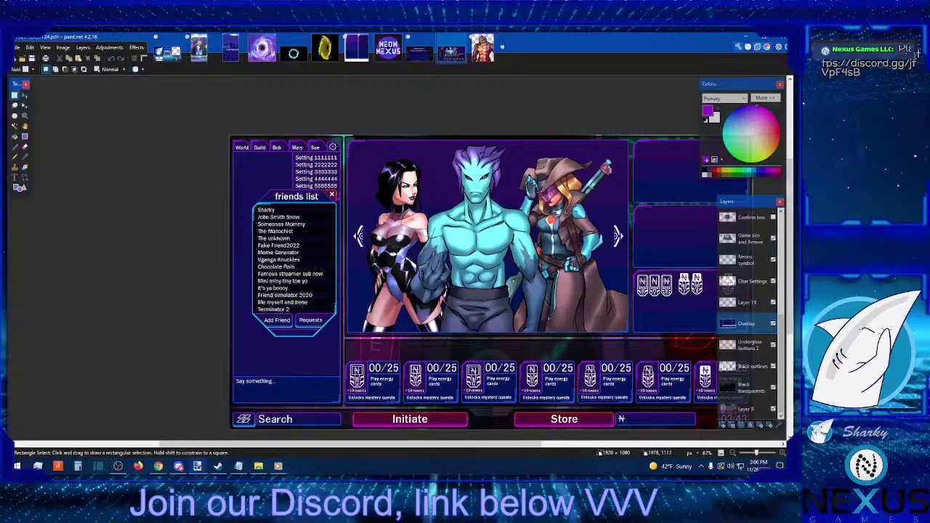
Examine the side panels with the N symbols and the friends list of the interface at 150% zoom
{"action": "left_click", "coordinate": [783, 454]}
{"action": "left_click", "coordinate": [783, 454]}
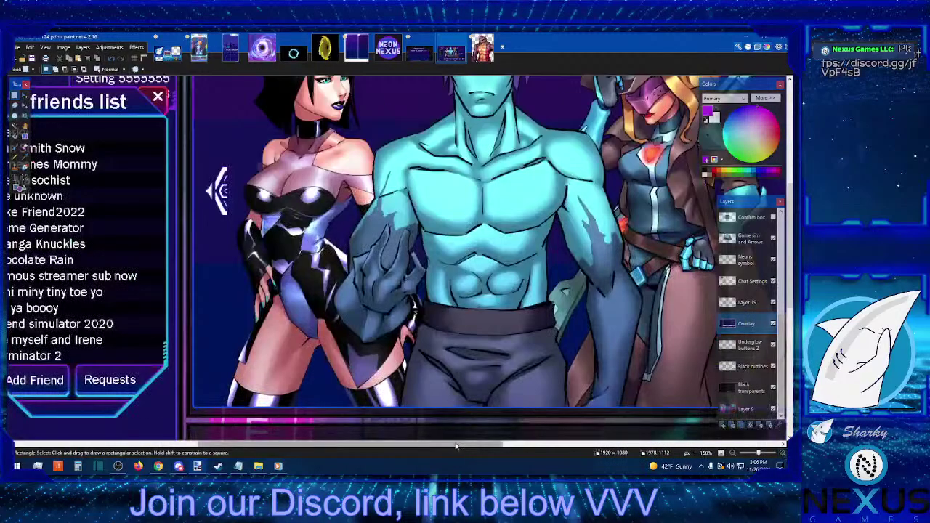
{"action": "left_click", "coordinate": [560, 447]}
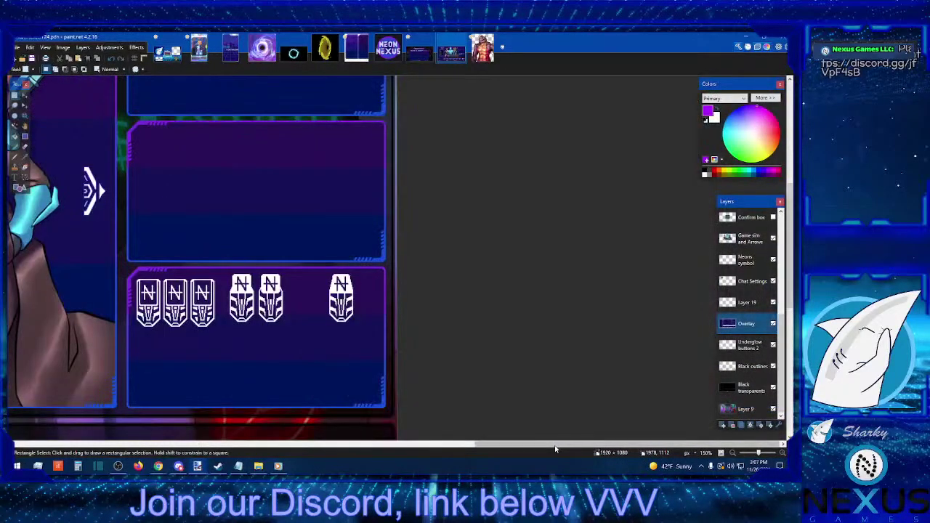
{"action": "left_click_drag", "start_coordinate": [533, 449], "coordinate": [134, 449]}
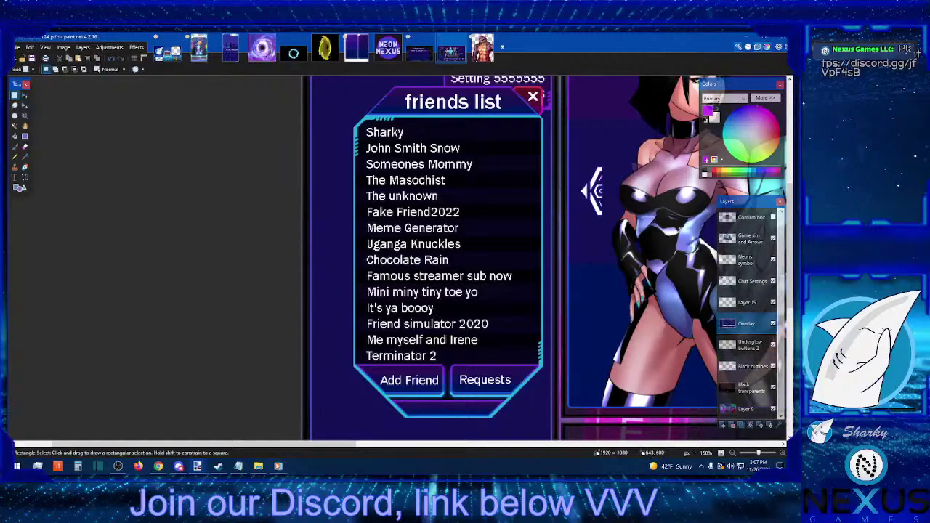
{"action": "key", "text": "alt+Tab"}
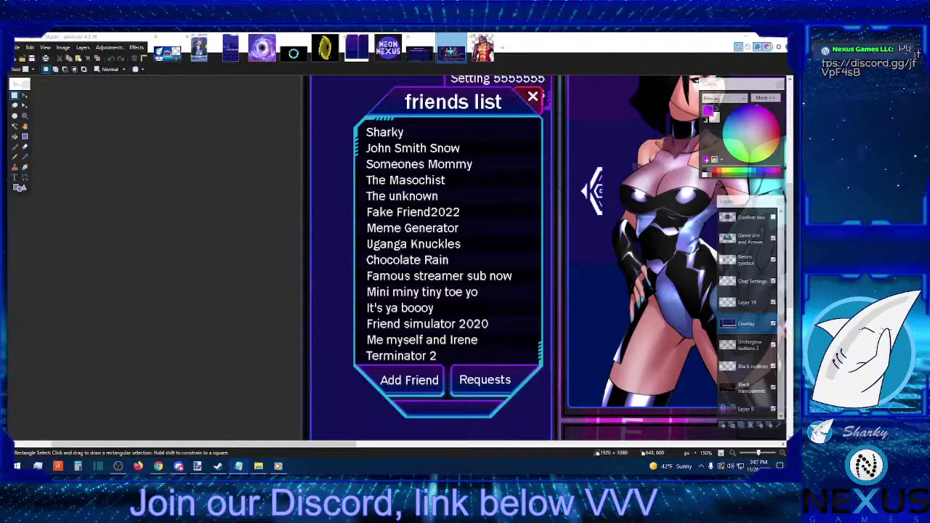
{"action": "key", "text": "alt+Tab"}
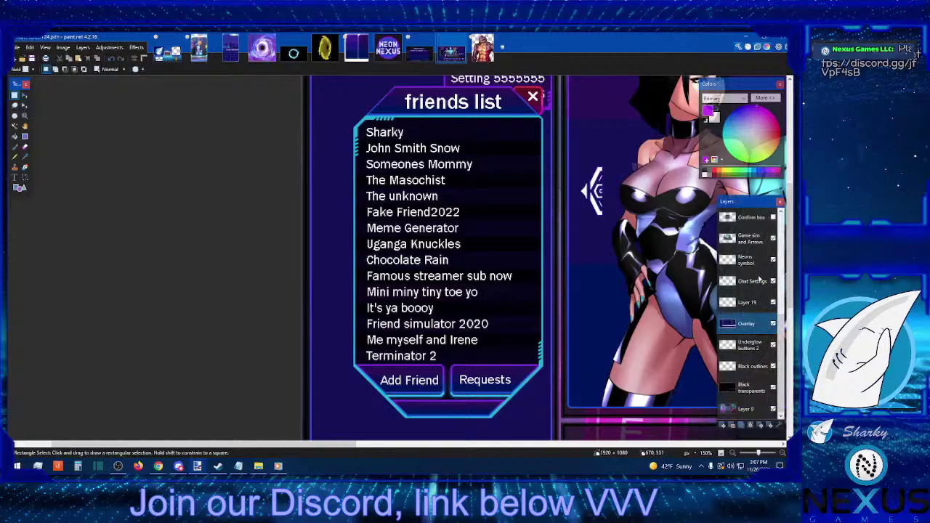
Toggle the visibility of the Fake friends text layer to check its contents, and make it the active layer
{"action": "scroll", "coordinate": [754, 322], "scroll_direction": "up", "scroll_amount": 10}
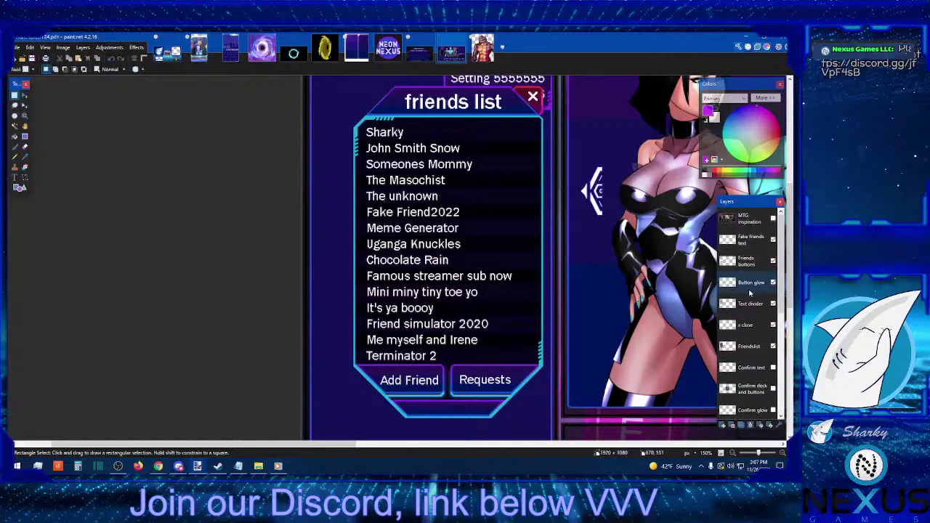
{"action": "left_click", "coordinate": [774, 240]}
{"action": "left_click", "coordinate": [774, 239]}
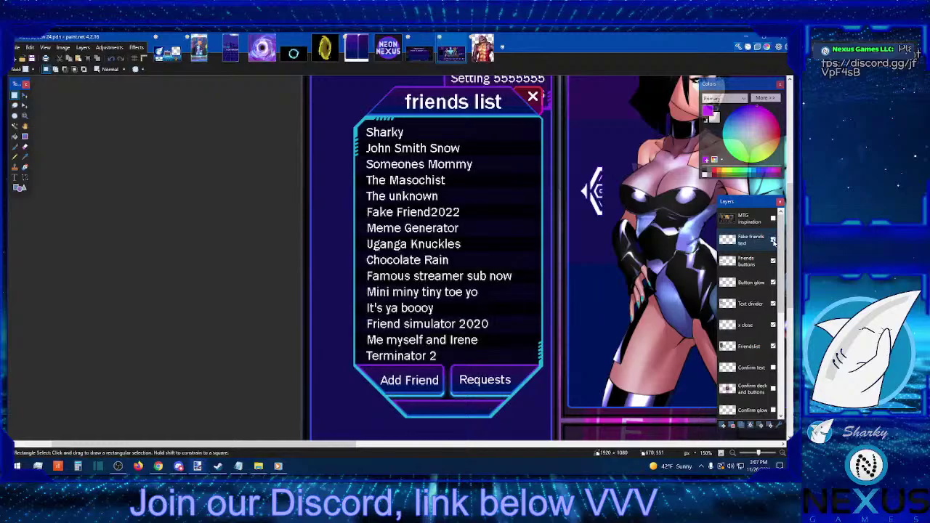
{"action": "left_click", "coordinate": [753, 241]}
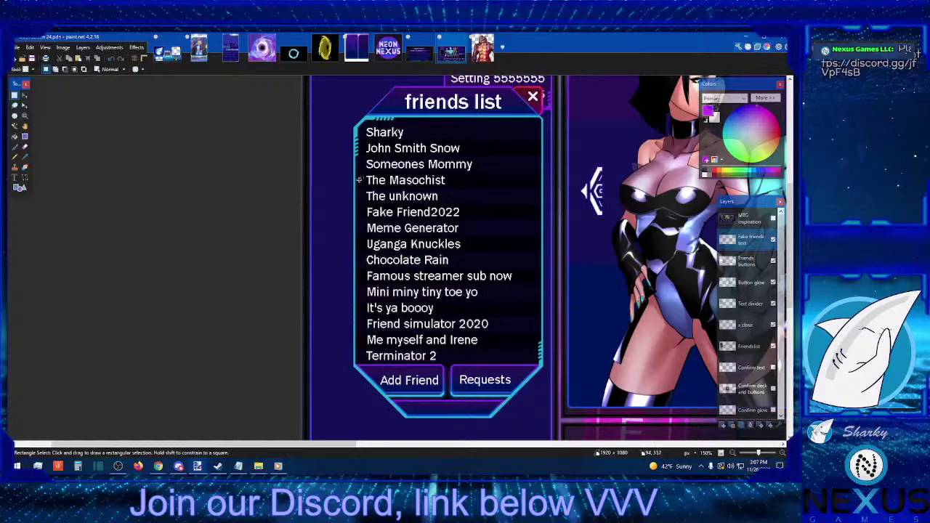
Save the layered game lobby interface image and close it
{"action": "left_click", "coordinate": [482, 49]}
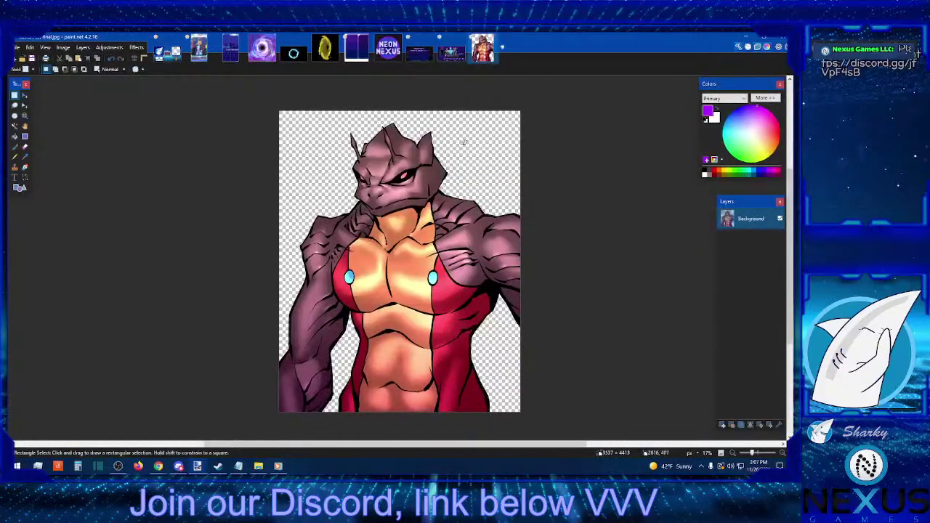
{"action": "left_click", "coordinate": [451, 51]}
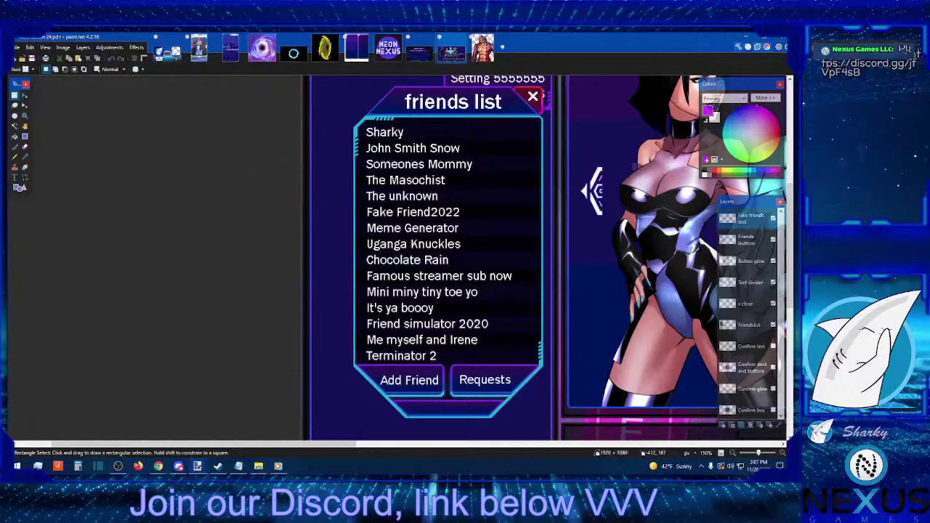
{"action": "left_click", "coordinate": [16, 47]}
{"action": "left_click", "coordinate": [28, 101]}
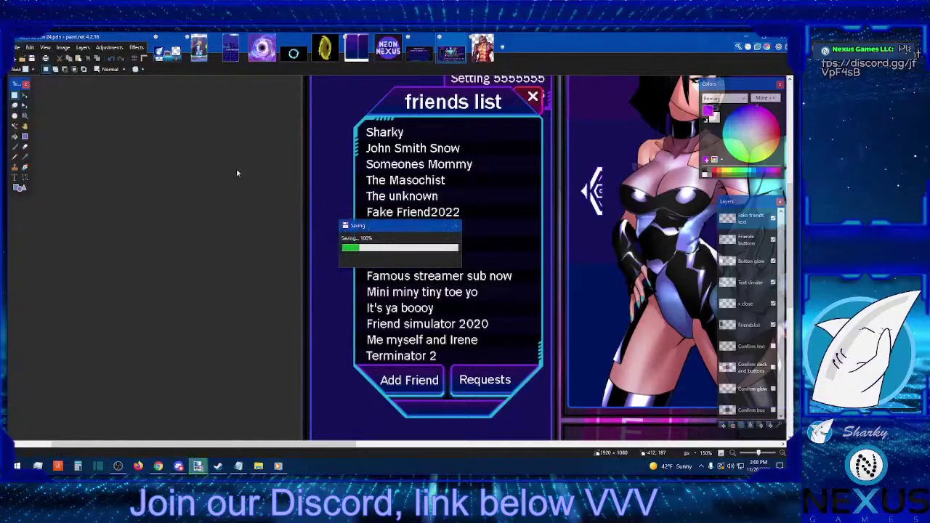
{"action": "left_click", "coordinate": [463, 38]}
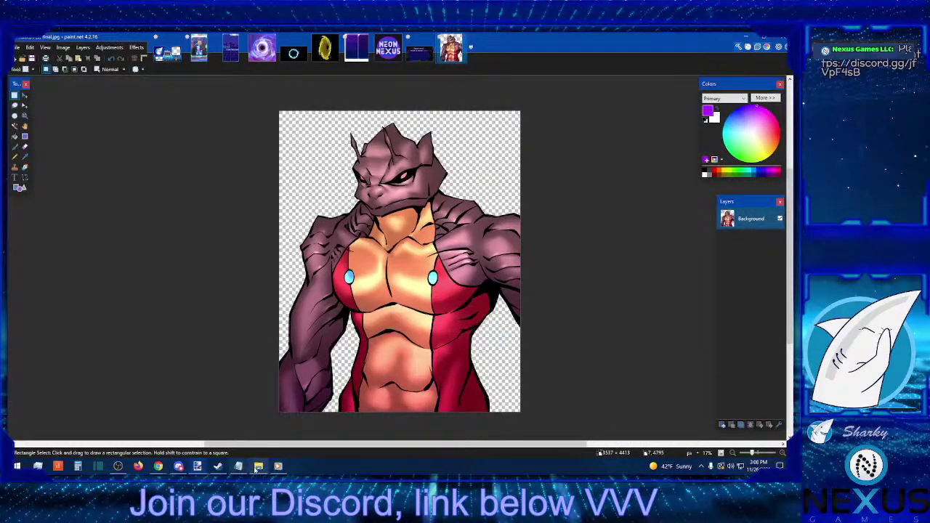
Reopen the lobby interface image from File Explorer and place its thumbnail before the purple reptilian character's image
{"action": "left_click", "coordinate": [258, 466]}
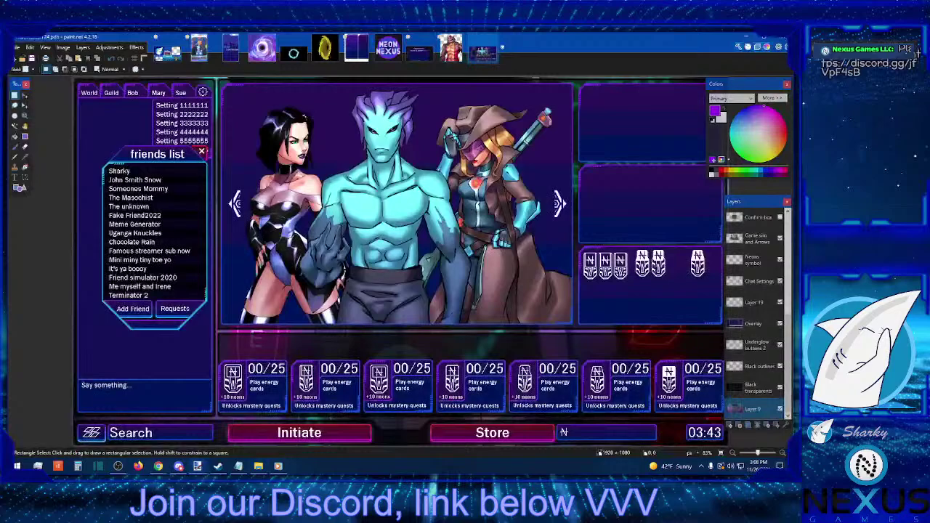
{"action": "left_click_drag", "start_coordinate": [482, 52], "coordinate": [449, 57]}
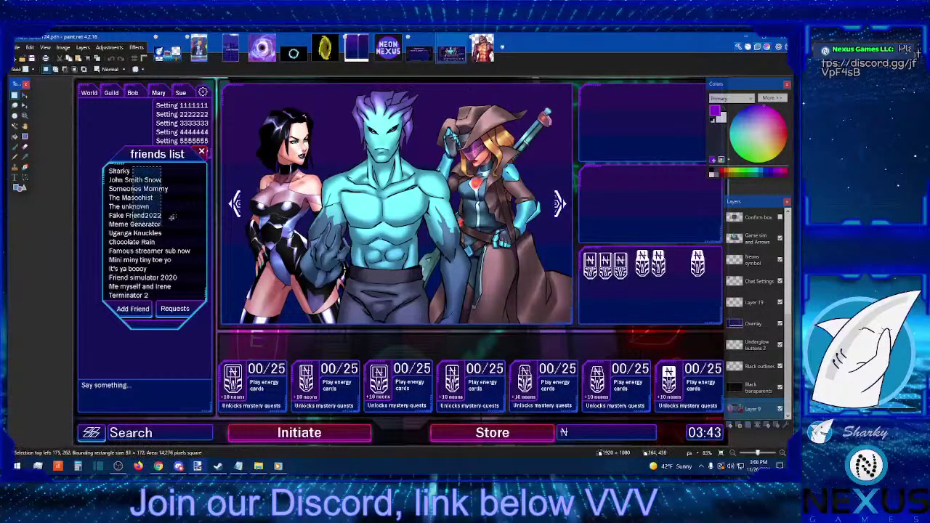
Move the block of friend names on the Fake friends text layer about 21 px to the right and deselect it
{"action": "scroll", "coordinate": [755, 331], "scroll_direction": "up", "scroll_amount": 5}
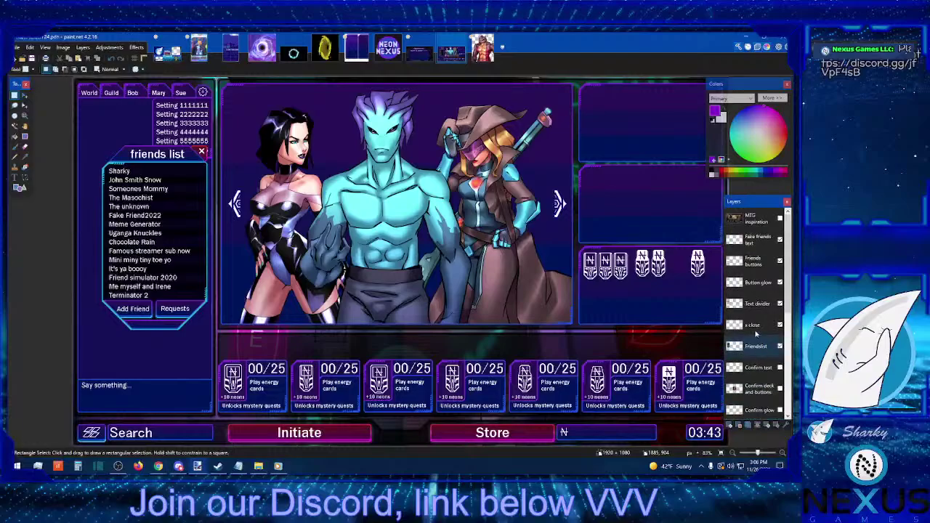
{"action": "left_click", "coordinate": [756, 240]}
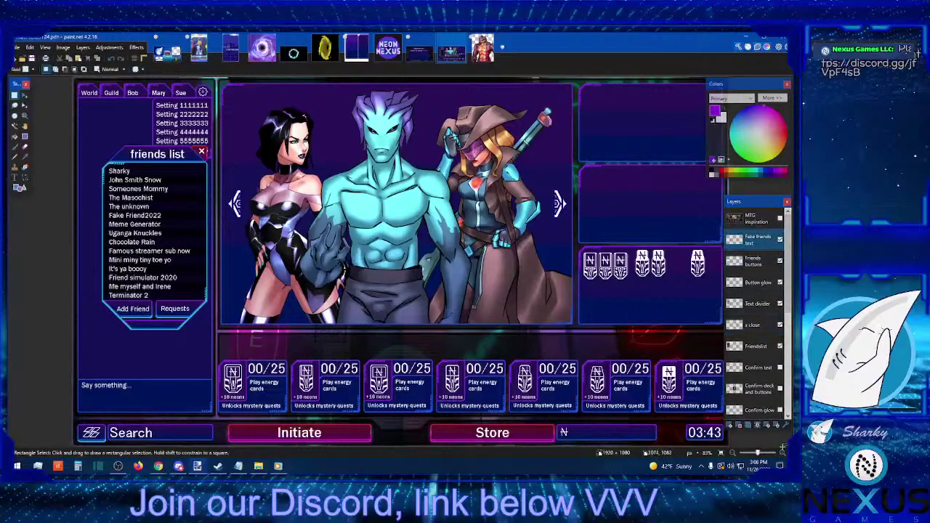
{"action": "left_click_drag", "start_coordinate": [789, 457], "coordinate": [782, 454]}
{"action": "key", "text": "ctrl+plus"}
{"action": "key", "text": "ctrl+plus"}
{"action": "left_click_drag", "start_coordinate": [317, 445], "coordinate": [177, 431]}
{"action": "scroll", "coordinate": [178, 431], "scroll_direction": "up", "scroll_amount": 2}
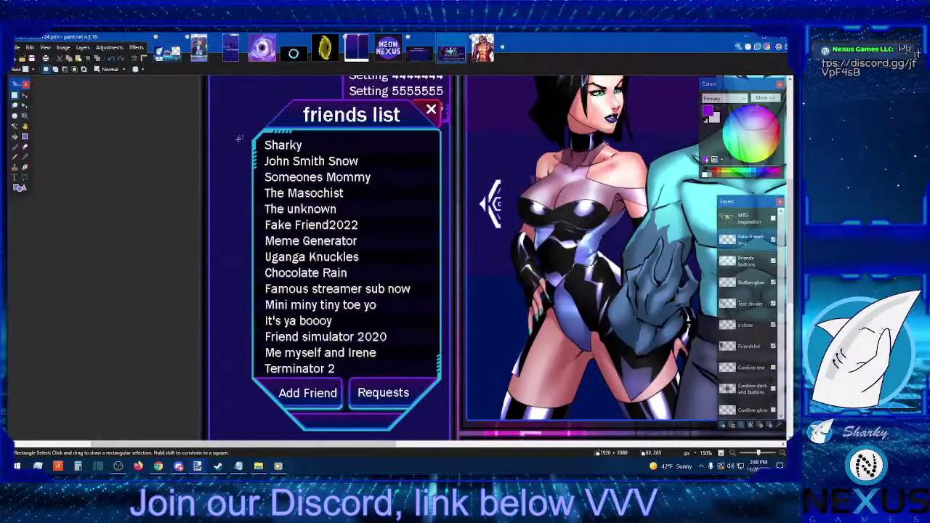
{"action": "left_click_drag", "start_coordinate": [245, 135], "coordinate": [426, 377]}
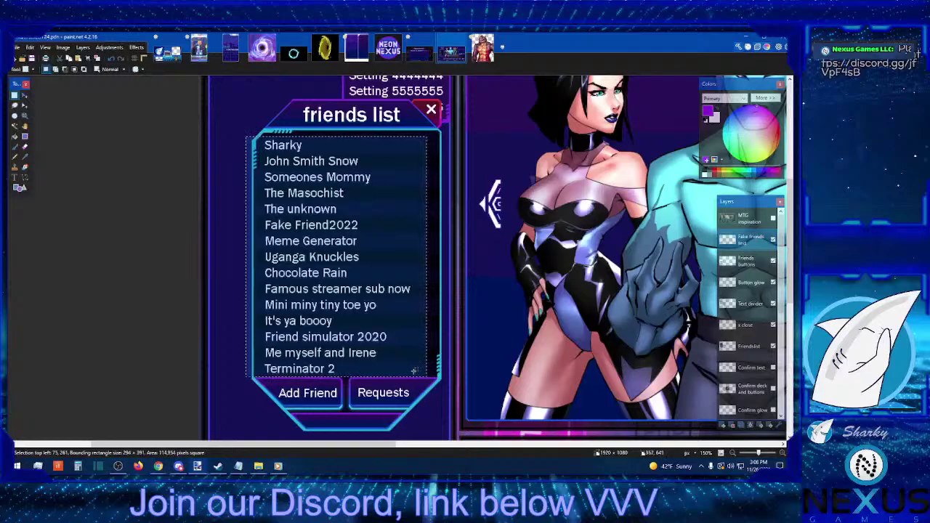
{"action": "left_click", "coordinate": [25, 96]}
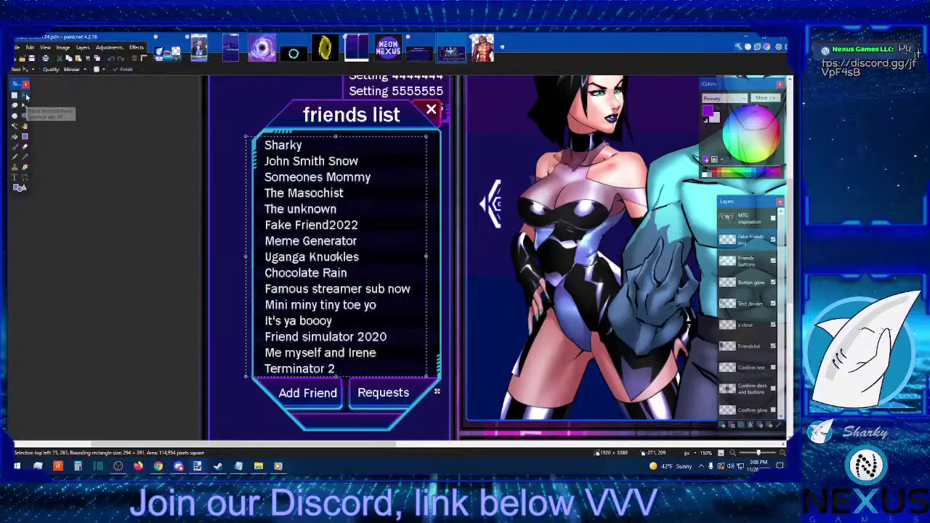
{"action": "key", "text": "Right"}
{"action": "key", "text": "Right"}
{"action": "key", "text": "Right"}
{"action": "key", "text": "Right"}
{"action": "key", "text": "Right"}
{"action": "key", "text": "Right"}
{"action": "key", "text": "Right"}
{"action": "key", "text": "Right"}
{"action": "key", "text": "Right"}
{"action": "key", "text": "Right"}
{"action": "key", "text": "Right"}
{"action": "key", "text": "Right"}
{"action": "key", "text": "Right"}
{"action": "key", "text": "Right"}
{"action": "key", "text": "Right"}
{"action": "key", "text": "Right"}
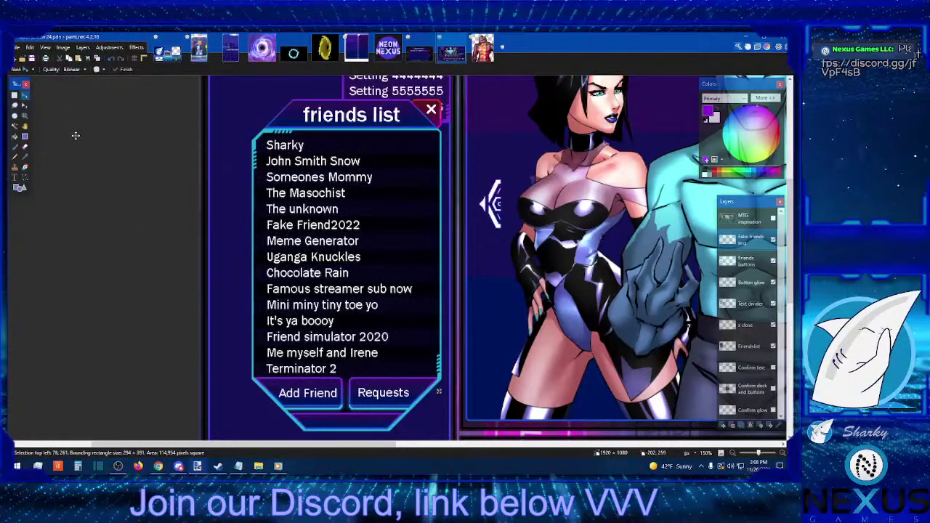
{"action": "key", "text": "Right"}
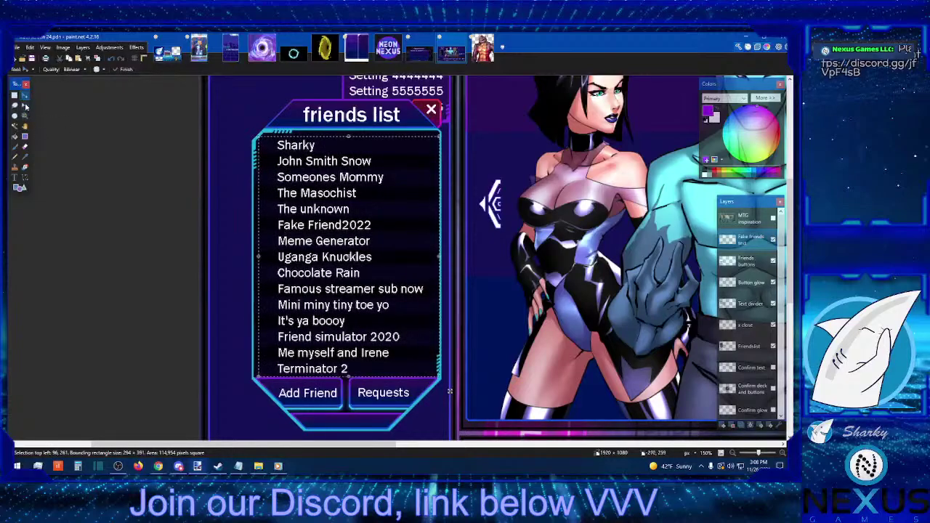
{"action": "left_click", "coordinate": [14, 96]}
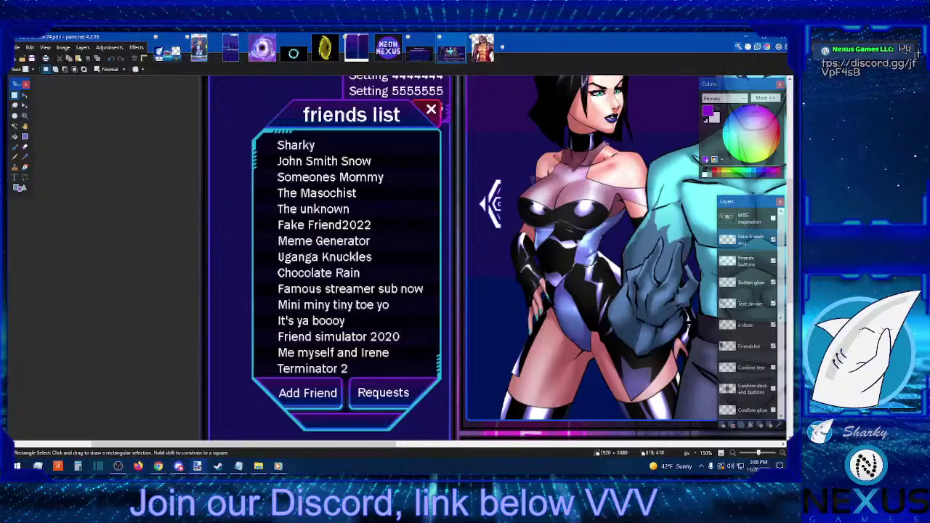
Set the primary colour to grey for working on the enlarged friends list
{"action": "left_click", "coordinate": [782, 454]}
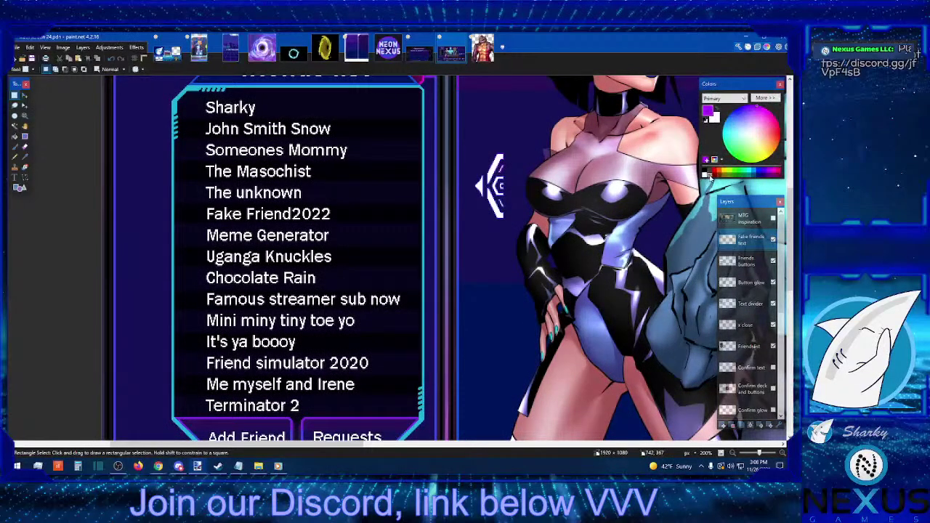
{"action": "left_click", "coordinate": [783, 454]}
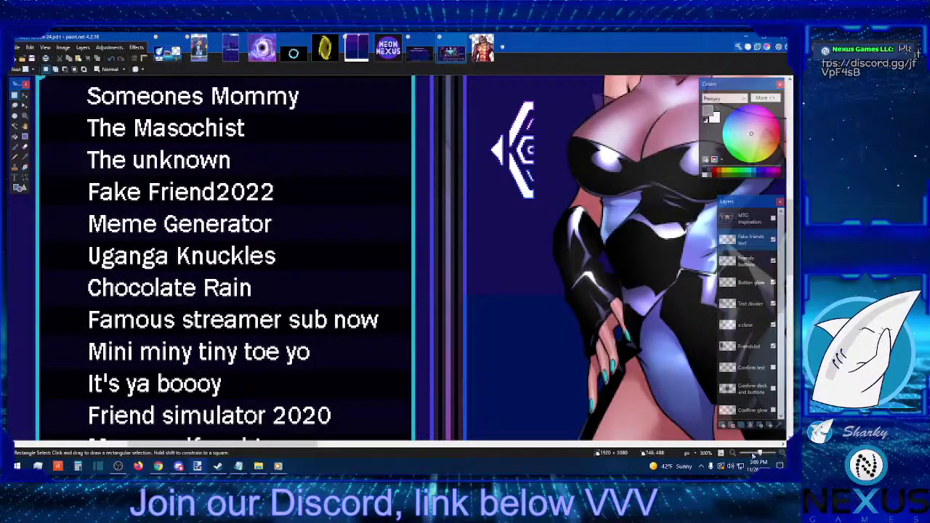
{"action": "left_click", "coordinate": [367, 444]}
{"action": "left_click_drag", "start_coordinate": [367, 445], "coordinate": [125, 422]}
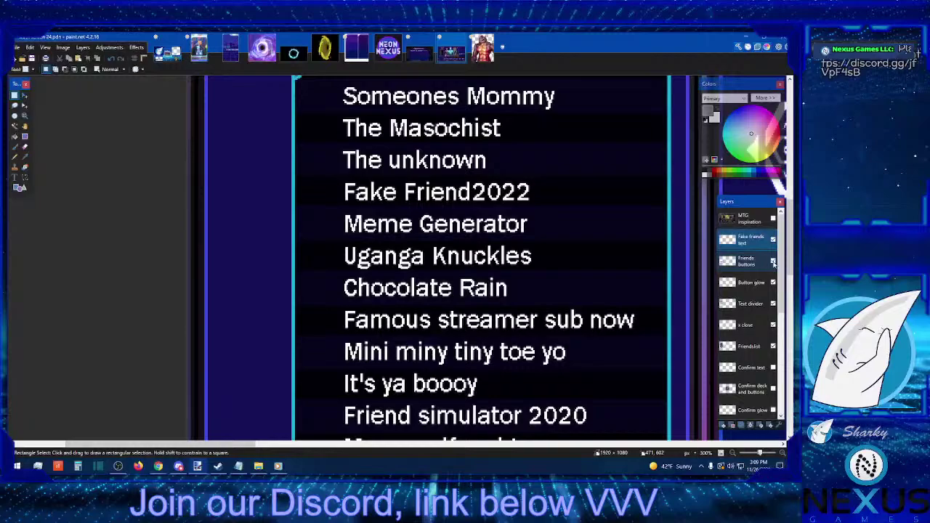
Add a new layer directly above the Friends buttons layer and name it Online indicators
{"action": "scroll", "coordinate": [623, 280], "scroll_direction": "down", "scroll_amount": 5}
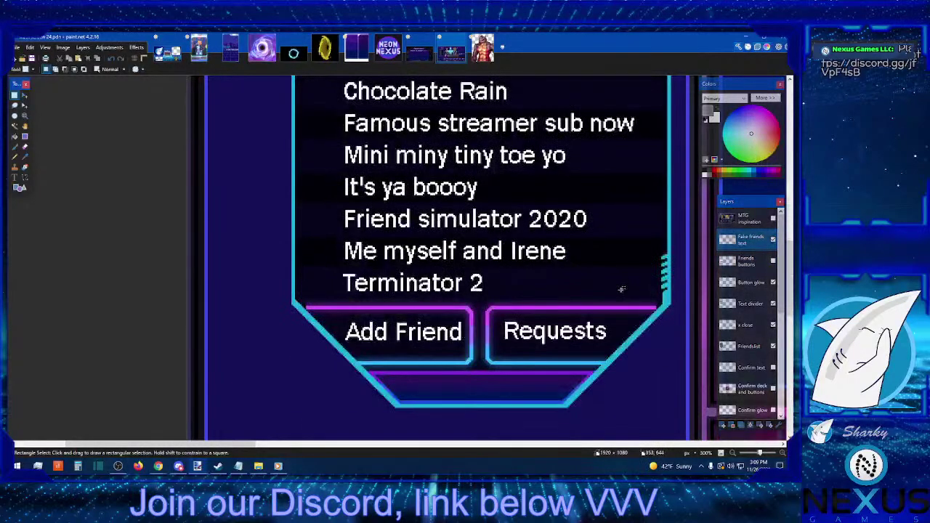
{"action": "left_click", "coordinate": [773, 263]}
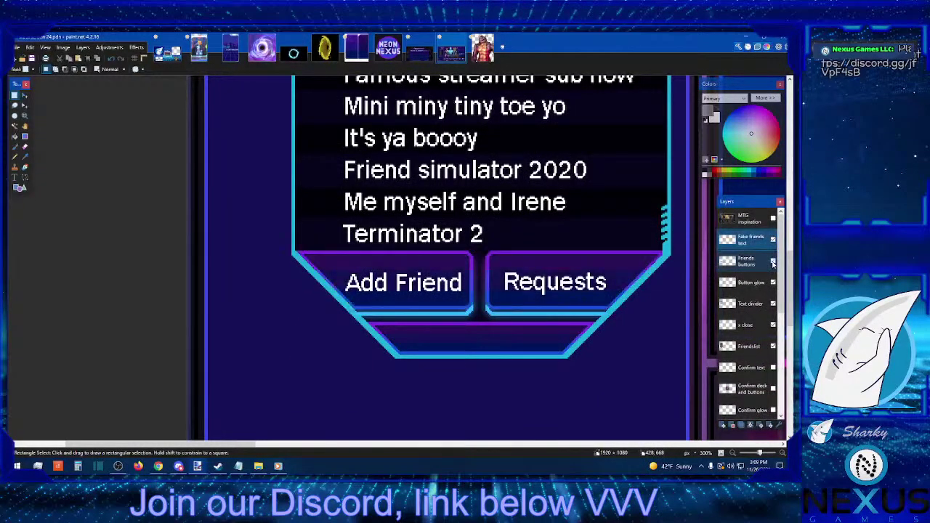
{"action": "left_click", "coordinate": [722, 425]}
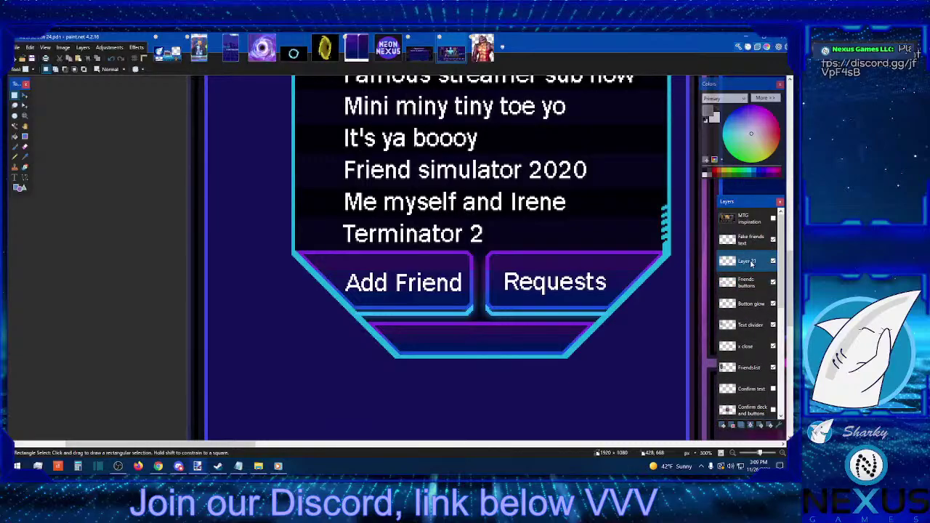
{"action": "key", "text": "o"}
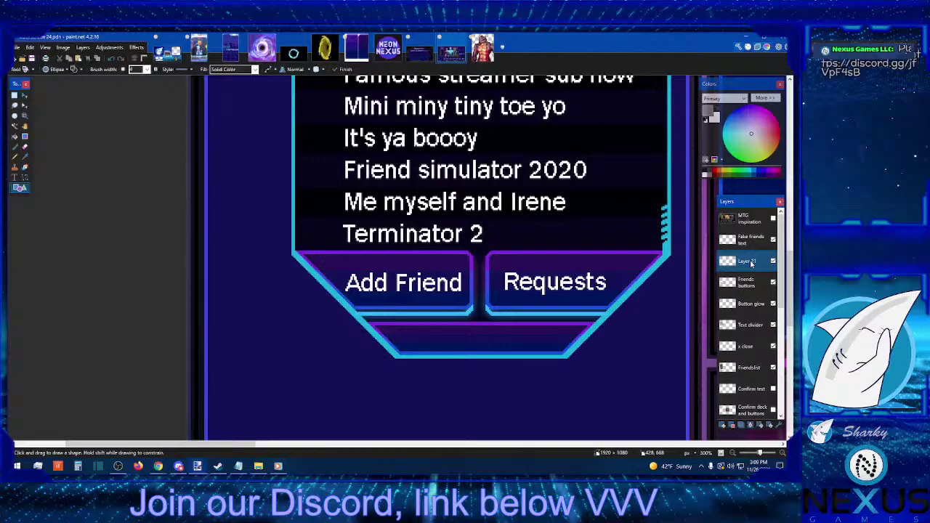
{"action": "key", "text": "l"}
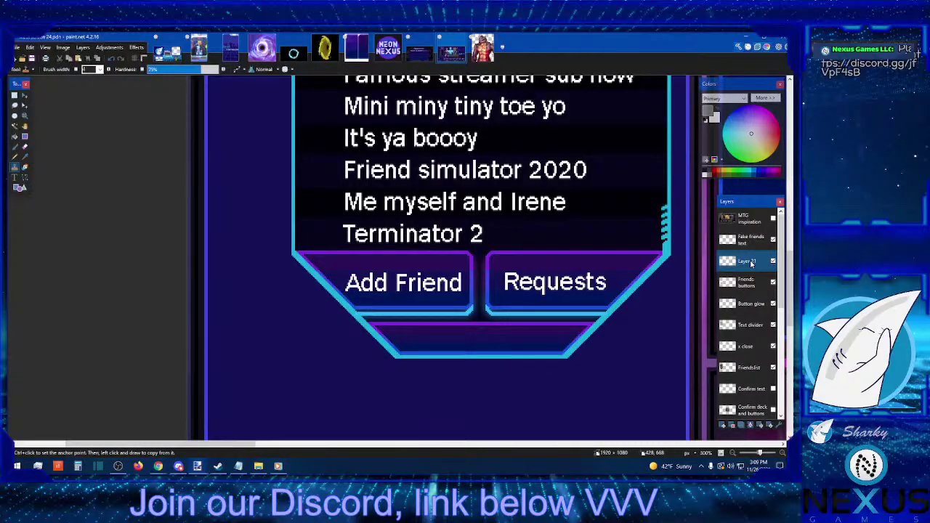
{"action": "double_click", "coordinate": [751, 264]}
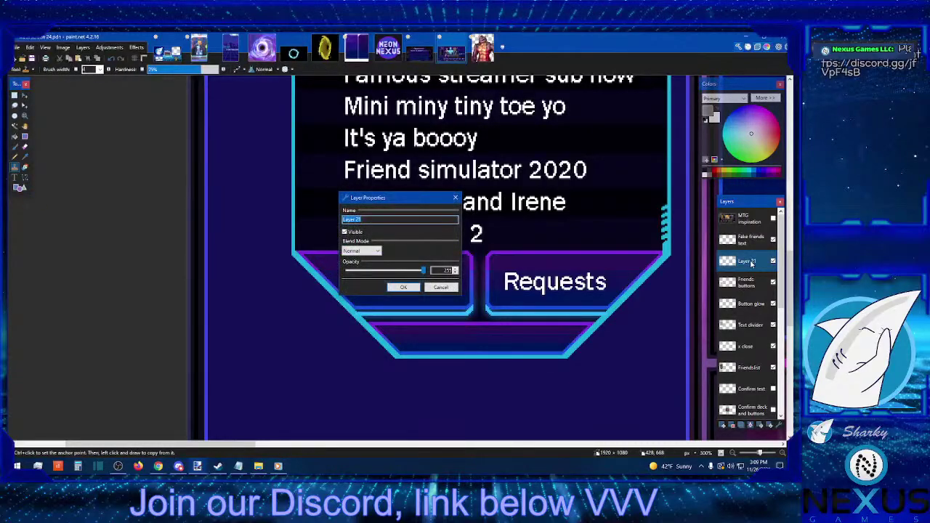
{"action": "type", "text": "Cri"}
{"action": "key", "text": "Return"}
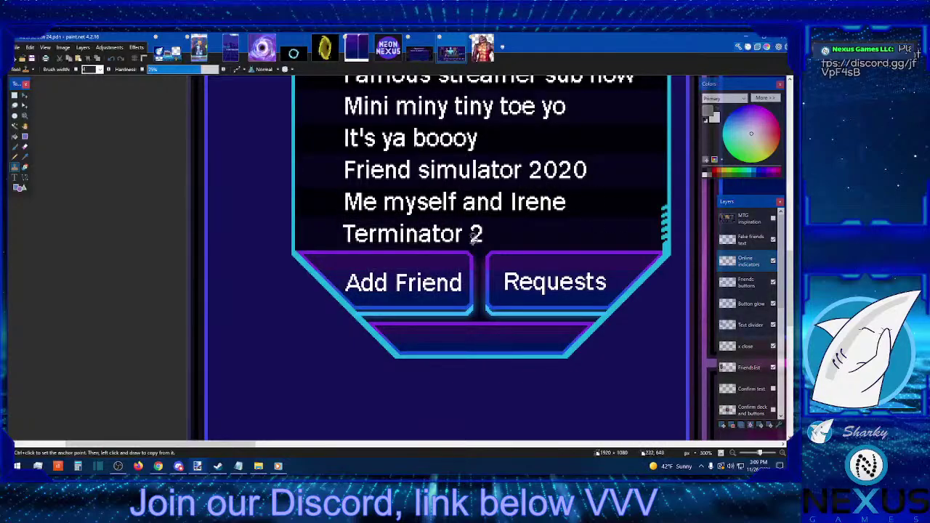
{"action": "scroll", "coordinate": [474, 239], "scroll_direction": "up", "scroll_amount": 2}
{"action": "scroll", "coordinate": [474, 236], "scroll_direction": "up", "scroll_amount": 5}
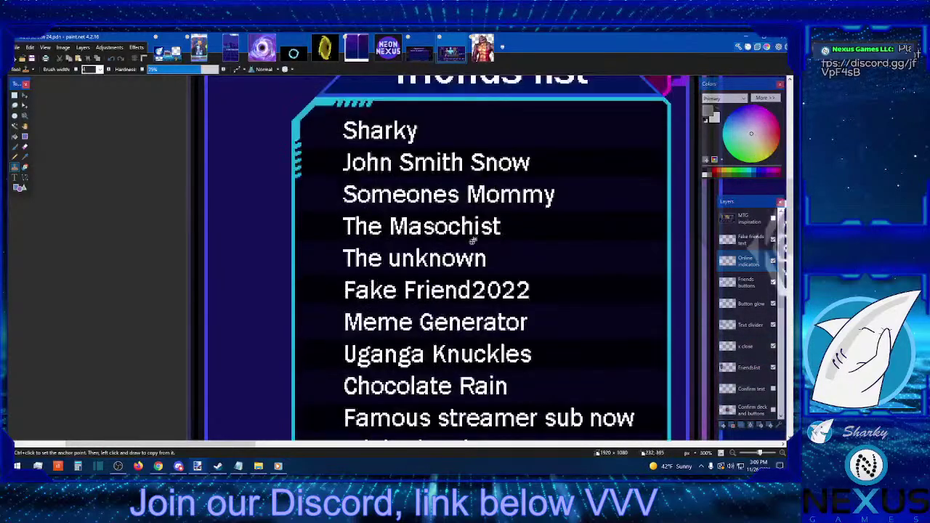
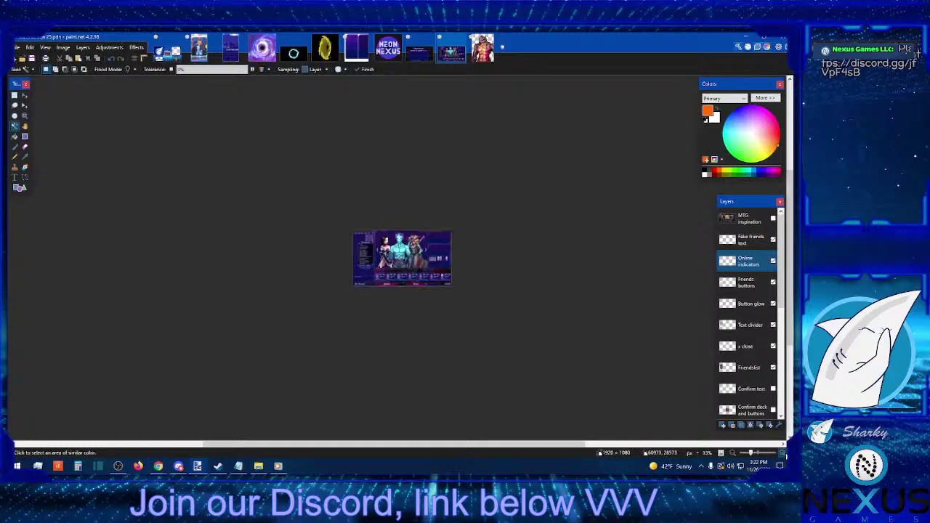
Copy the blue triangle indicator beside Uganga Knuckles and place the copy over the purple square beside Chocolate Rain
{"action": "scroll", "coordinate": [401, 258], "scroll_direction": "up", "scroll_amount": 1}
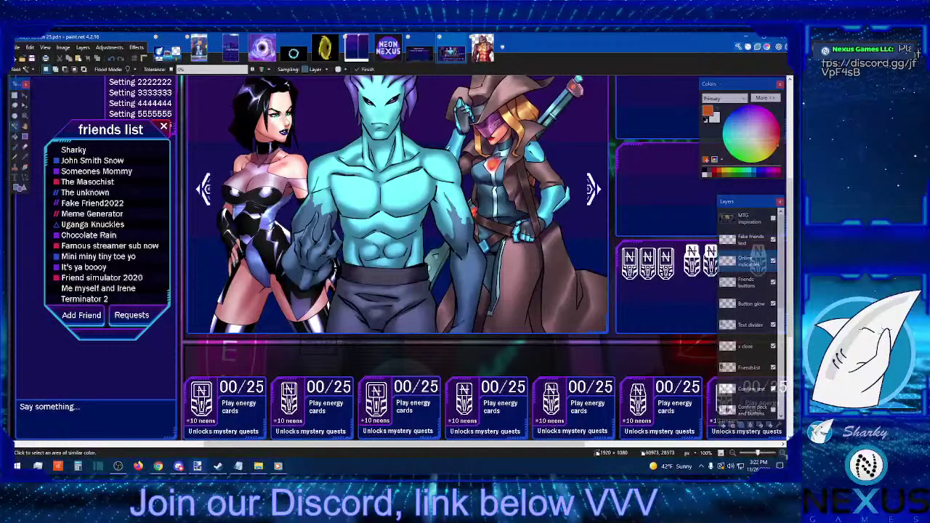
{"action": "scroll", "coordinate": [402, 258], "scroll_direction": "up", "scroll_amount": 1}
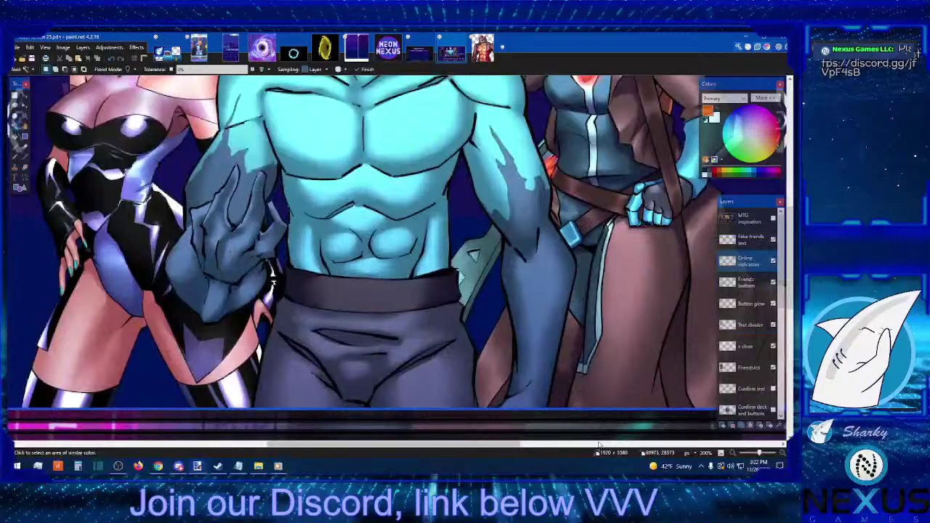
{"action": "left_click_drag", "start_coordinate": [462, 444], "coordinate": [209, 441]}
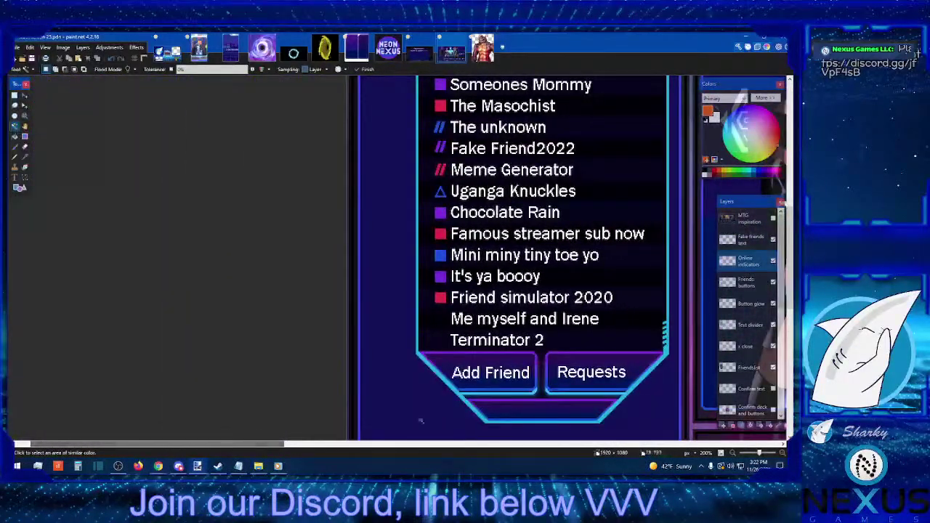
{"action": "left_click", "coordinate": [781, 453]}
{"action": "left_click", "coordinate": [781, 453]}
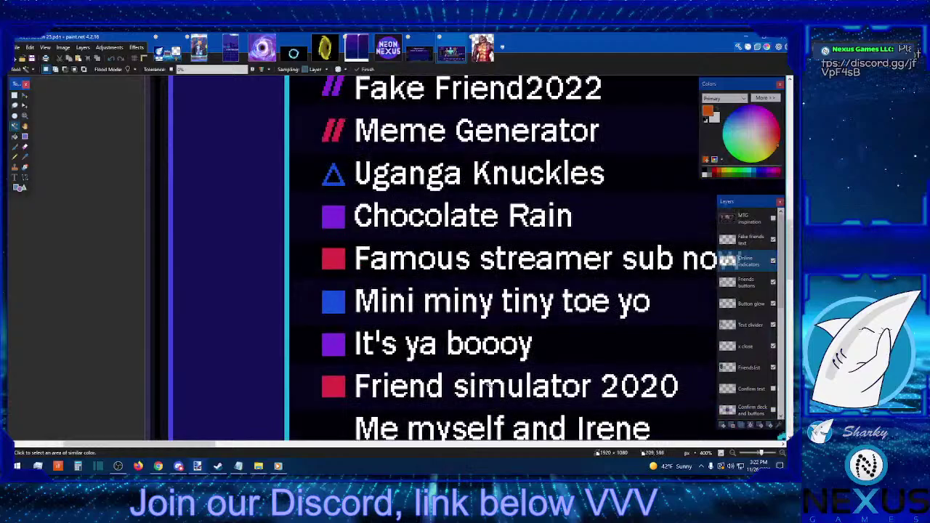
{"action": "left_click", "coordinate": [14, 94]}
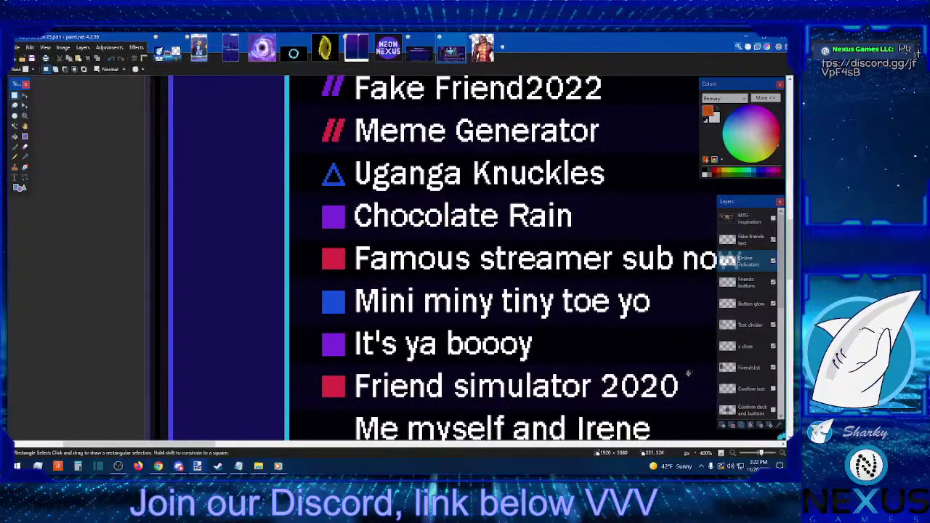
{"action": "left_click", "coordinate": [781, 453]}
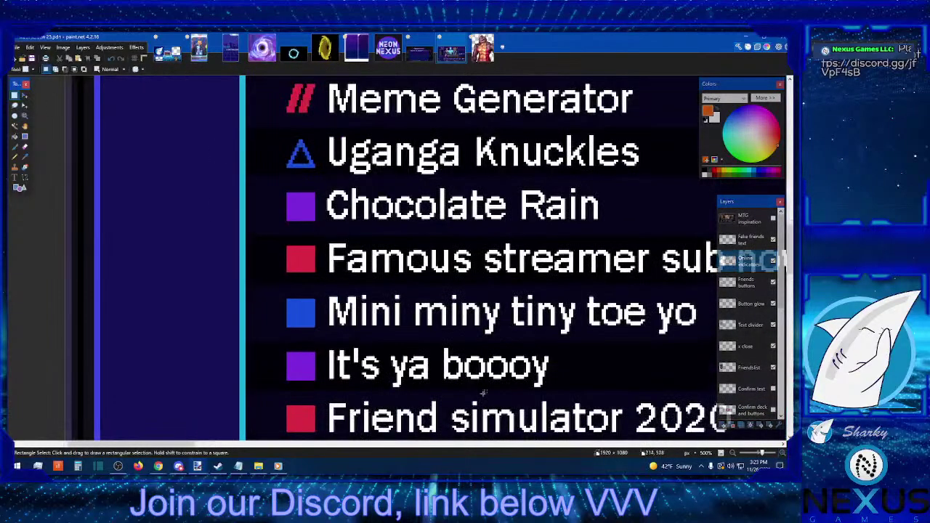
{"action": "scroll", "coordinate": [347, 273], "scroll_direction": "up", "scroll_amount": 2}
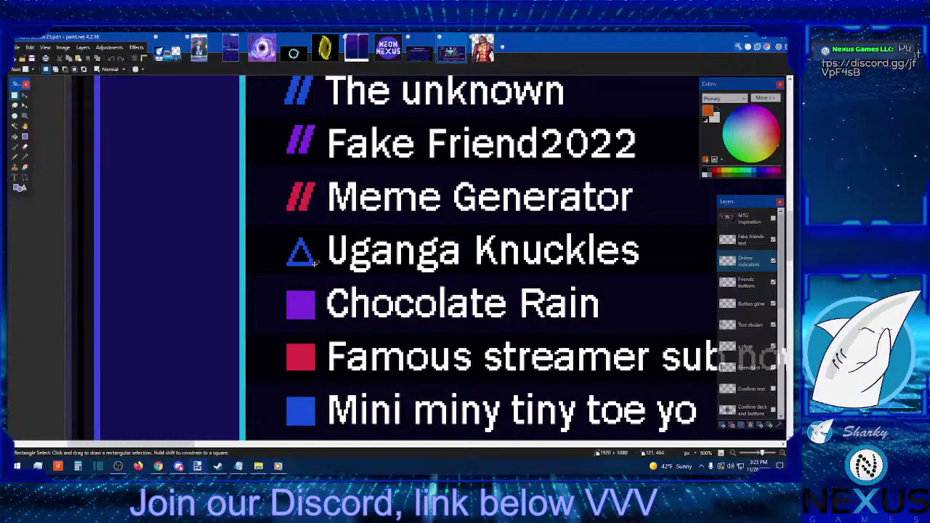
{"action": "left_click_drag", "start_coordinate": [314, 265], "coordinate": [286, 238]}
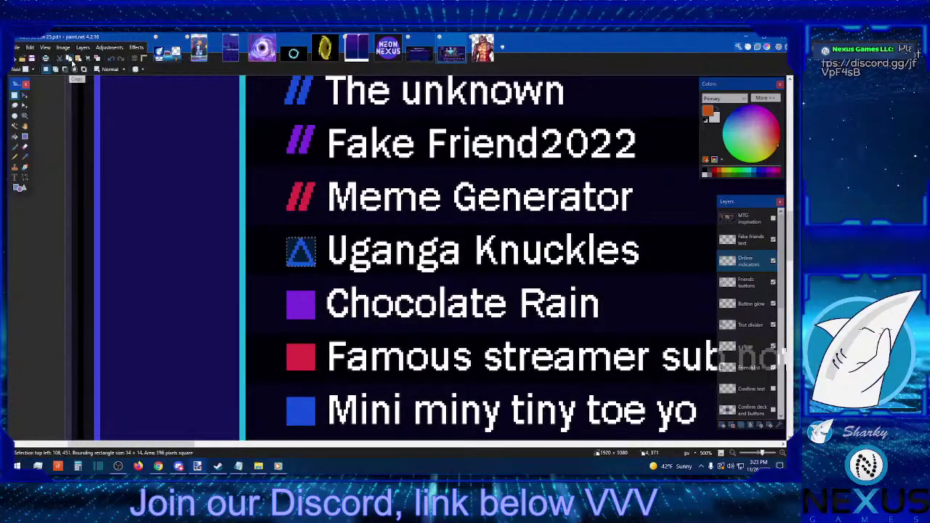
{"action": "left_click", "coordinate": [71, 59]}
{"action": "left_click", "coordinate": [78, 59]}
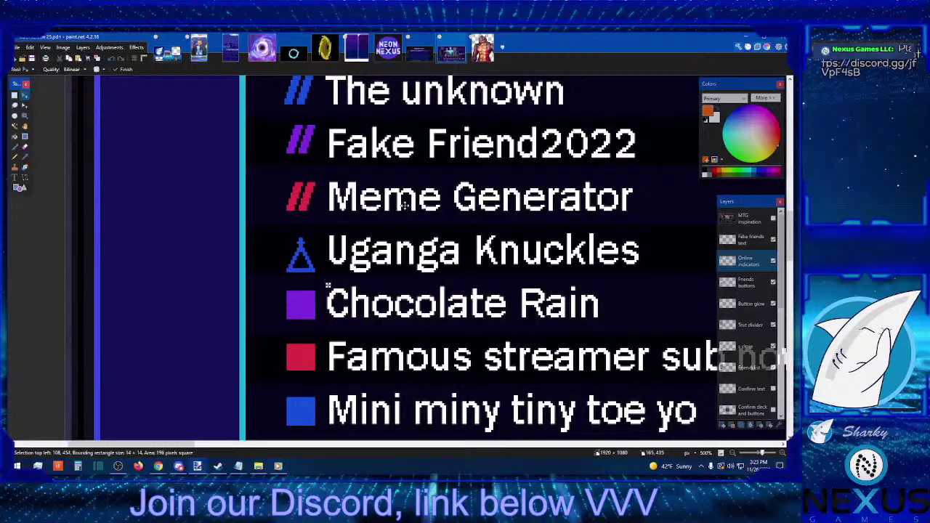
{"action": "left_click_drag", "start_coordinate": [328, 285], "coordinate": [328, 330]}
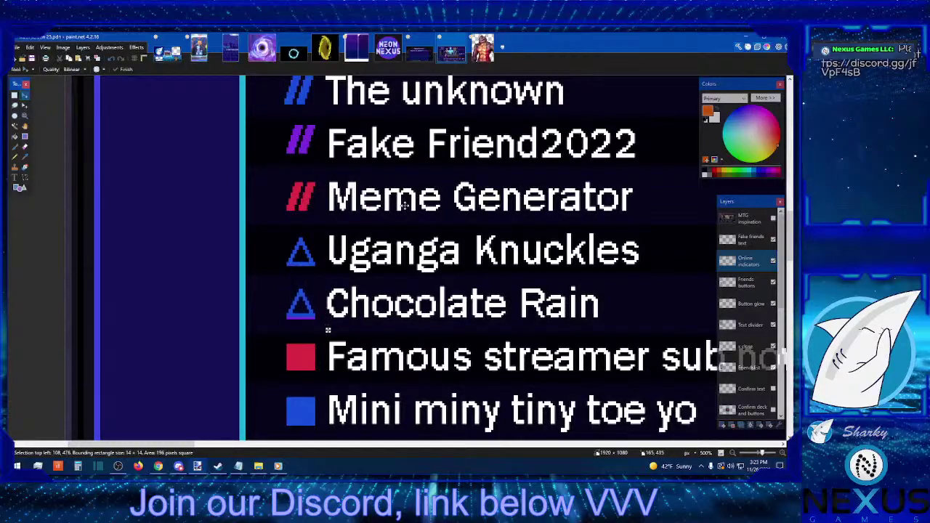
Paste another blue triangle over the red square beside Famous streamer sub now, aligned with the indicators above, and deselect it
{"action": "scroll", "coordinate": [404, 206], "scroll_direction": "down", "scroll_amount": 3}
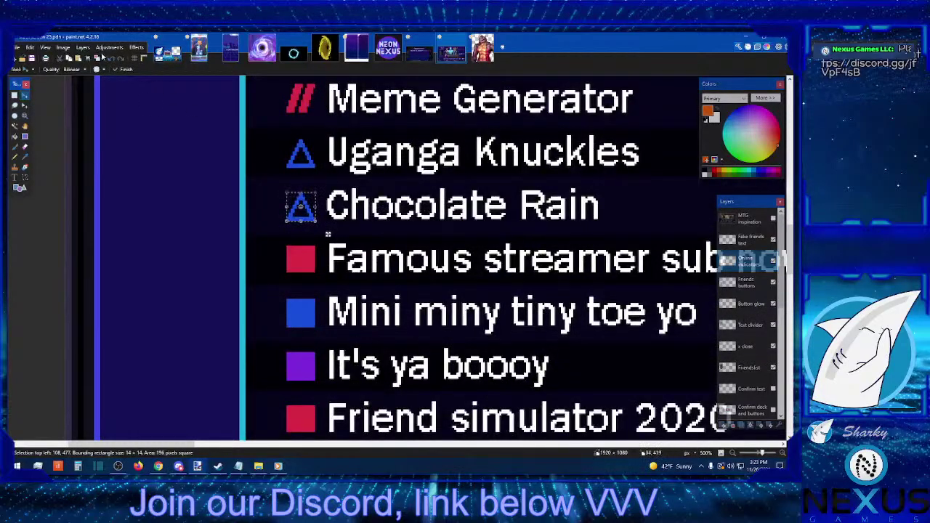
{"action": "left_click", "coordinate": [77, 58]}
{"action": "left_click_drag", "start_coordinate": [422, 184], "coordinate": [423, 195]}
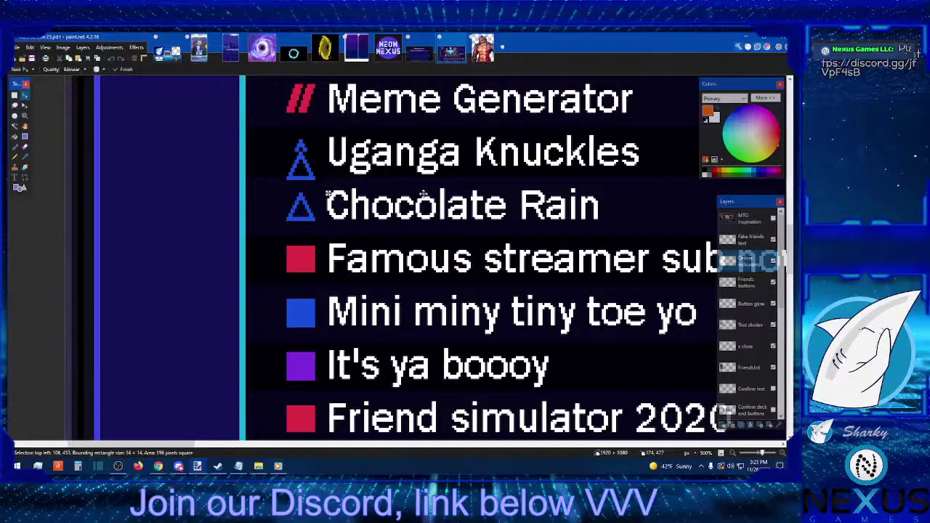
{"action": "left_click_drag", "start_coordinate": [327, 194], "coordinate": [328, 281]}
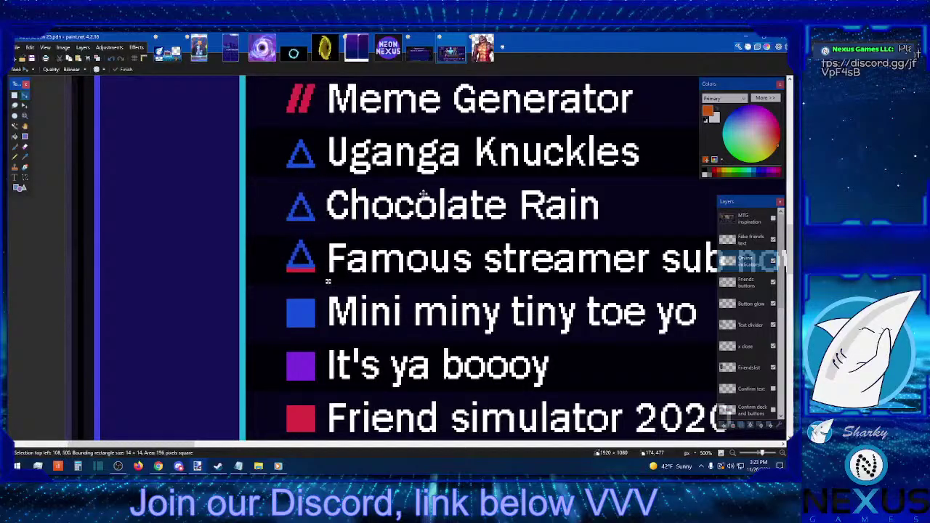
{"action": "left_click", "coordinate": [14, 95]}
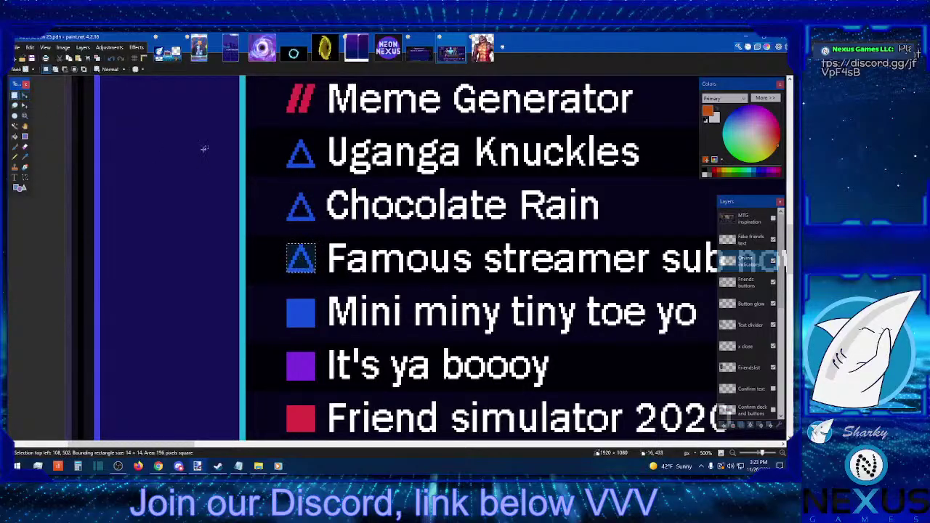
{"action": "key", "text": "ctrl+d"}
Recolour the Chocolate Rain triangle purple and the Famous streamer sub now triangle red, using colours sampled from the existing indicators
{"action": "left_click", "coordinate": [25, 156]}
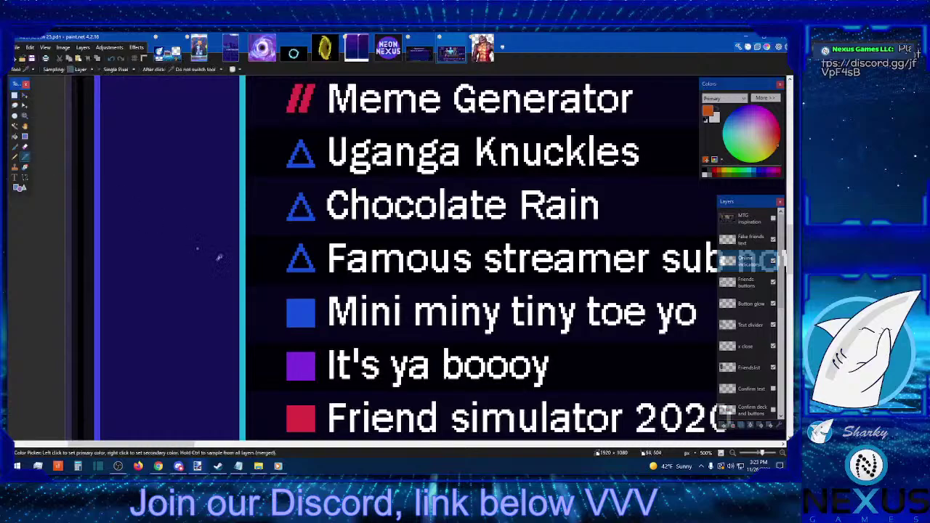
{"action": "left_click", "coordinate": [160, 249]}
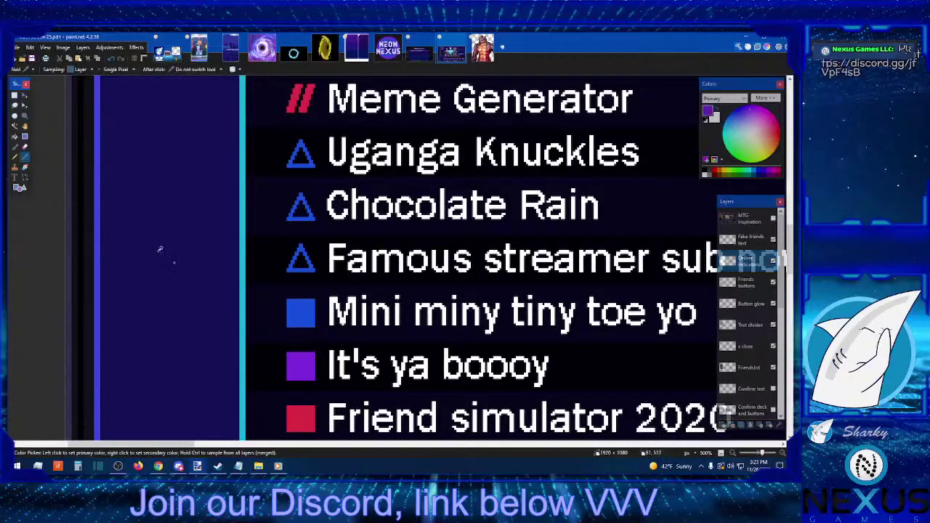
{"action": "left_click", "coordinate": [14, 136]}
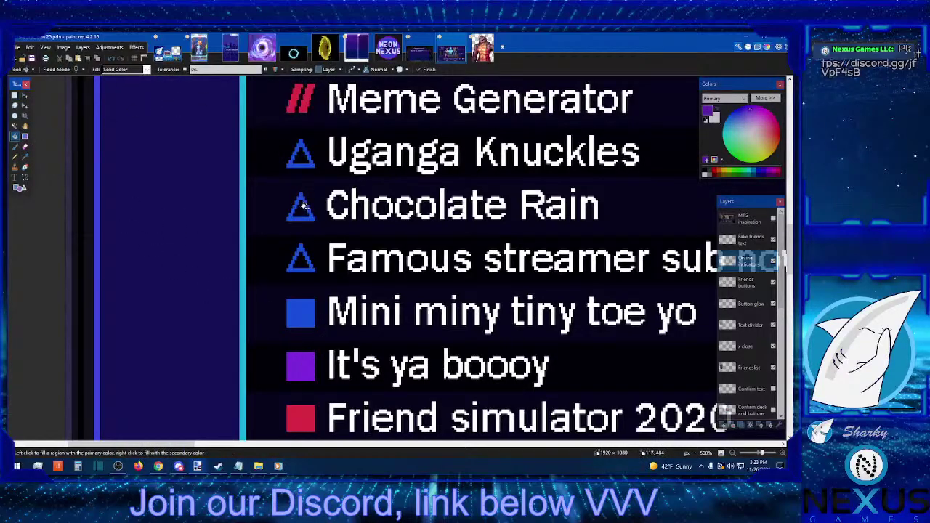
{"action": "left_click", "coordinate": [25, 156]}
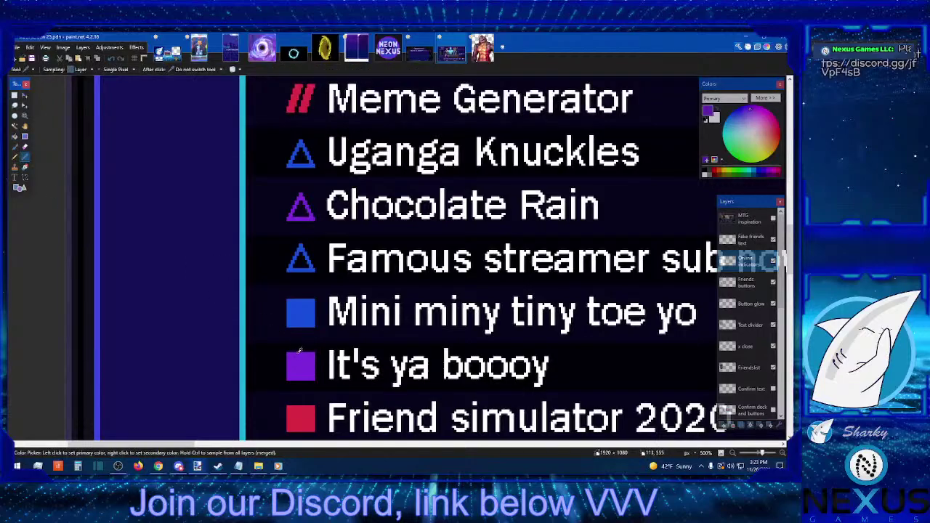
{"action": "left_click", "coordinate": [14, 137]}
{"action": "left_click", "coordinate": [303, 253]}
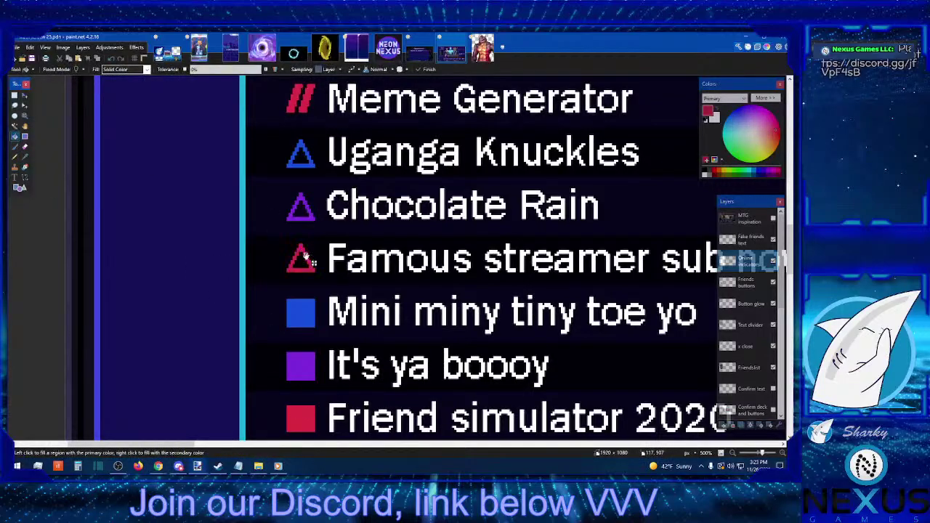
Hollow out the first blue square indicator, in the second row of the friends list, leaving an outline about 2 px thick
{"action": "left_click", "coordinate": [13, 95]}
{"action": "scroll", "coordinate": [402, 270], "scroll_direction": "up", "scroll_amount": 8}
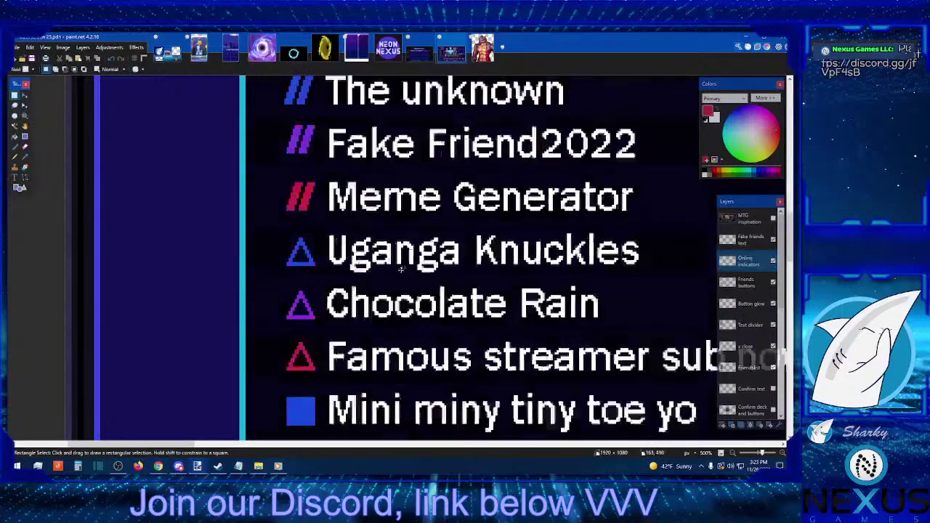
{"action": "scroll", "coordinate": [402, 270], "scroll_direction": "down", "scroll_amount": 8}
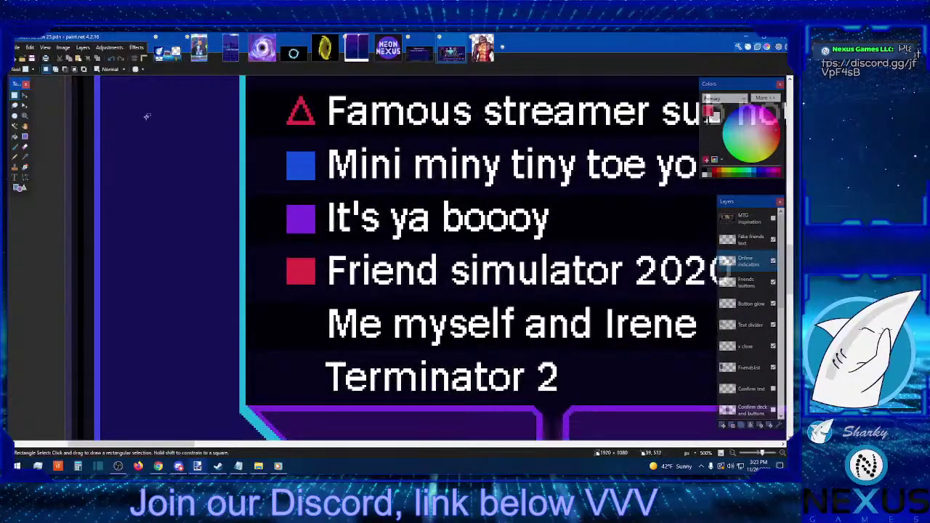
{"action": "scroll", "coordinate": [363, 193], "scroll_direction": "up", "scroll_amount": 4}
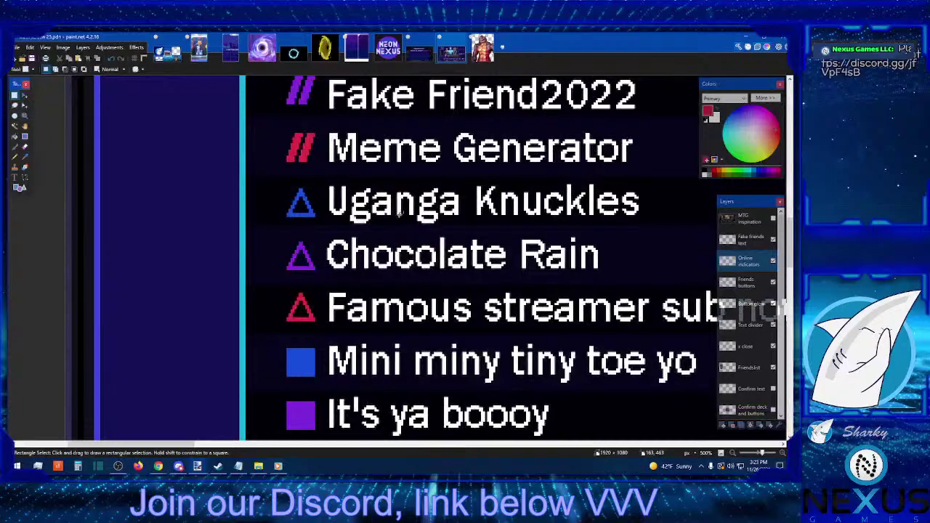
{"action": "scroll", "coordinate": [399, 212], "scroll_direction": "up", "scroll_amount": 5}
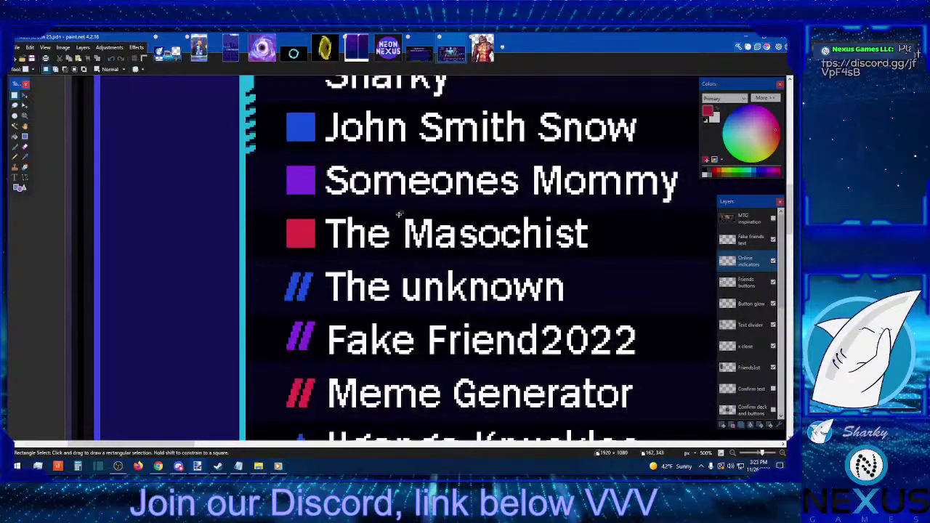
{"action": "scroll", "coordinate": [399, 215], "scroll_direction": "up", "scroll_amount": 1}
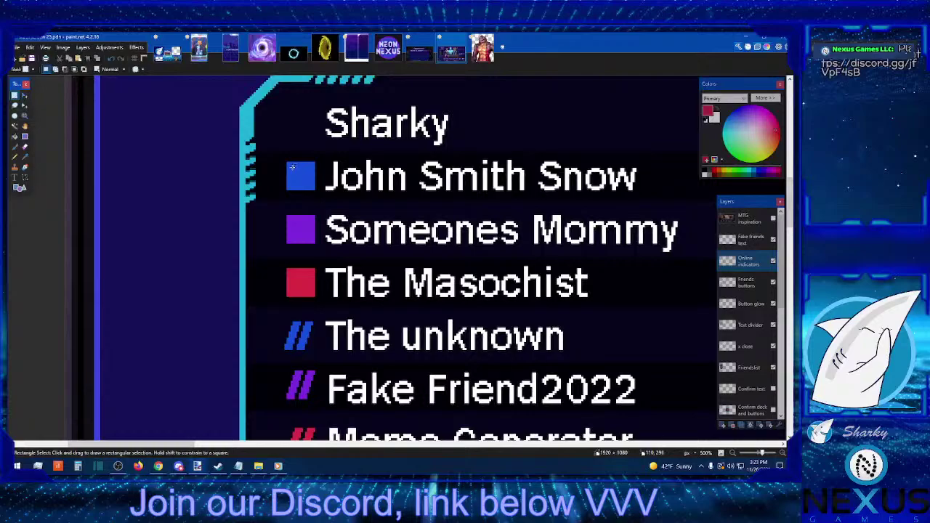
{"action": "left_click_drag", "start_coordinate": [292, 167], "coordinate": [308, 187]}
{"action": "left_click", "coordinate": [308, 181]}
{"action": "left_click", "coordinate": [783, 453]}
{"action": "left_click", "coordinate": [784, 453]}
{"action": "left_click", "coordinate": [783, 454]}
{"action": "scroll", "coordinate": [233, 192], "scroll_direction": "up", "scroll_amount": 1}
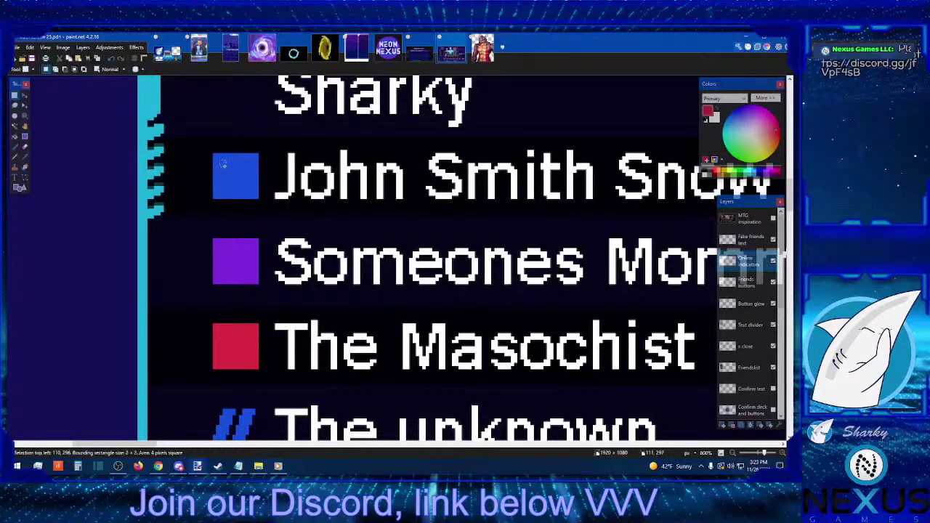
{"action": "left_click_drag", "start_coordinate": [221, 161], "coordinate": [255, 195]}
{"action": "key", "text": "Delete"}
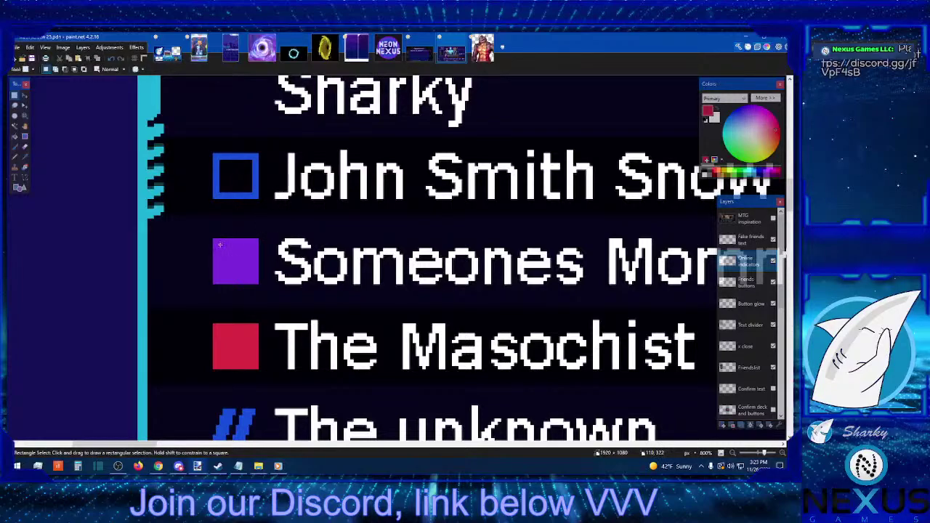
Hollow out the purple and red squares in the third and fourth rows to outlines about 2 px thick, and sample the second-row indicator's blue
{"action": "left_click_drag", "start_coordinate": [220, 245], "coordinate": [253, 279]}
{"action": "key", "text": "Delete"}
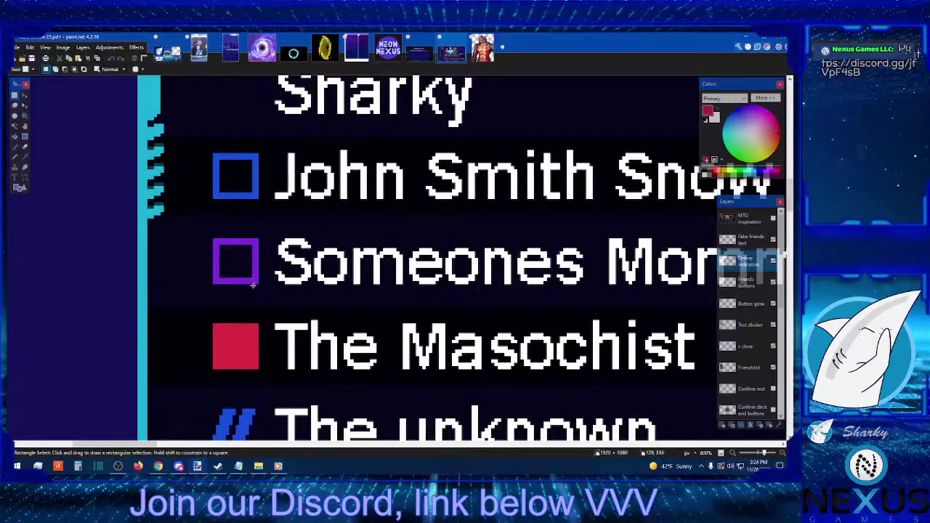
{"action": "left_click_drag", "start_coordinate": [220, 328], "coordinate": [250, 360]}
{"action": "key", "text": "Delete"}
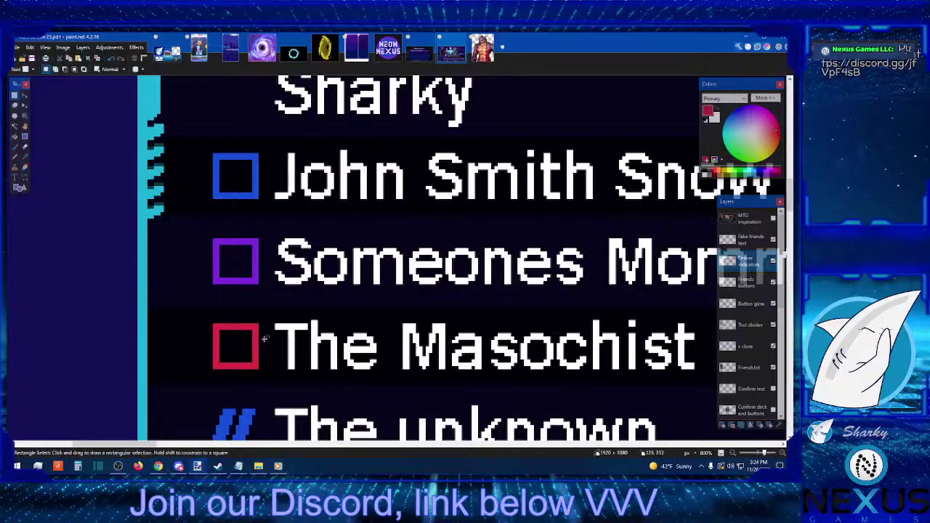
{"action": "scroll", "coordinate": [289, 290], "scroll_direction": "down", "scroll_amount": 1}
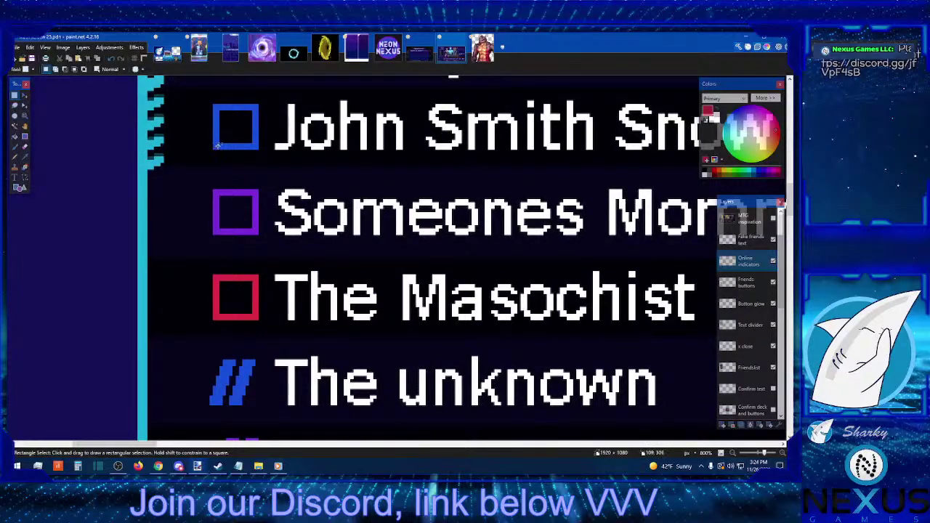
{"action": "left_click", "coordinate": [25, 155]}
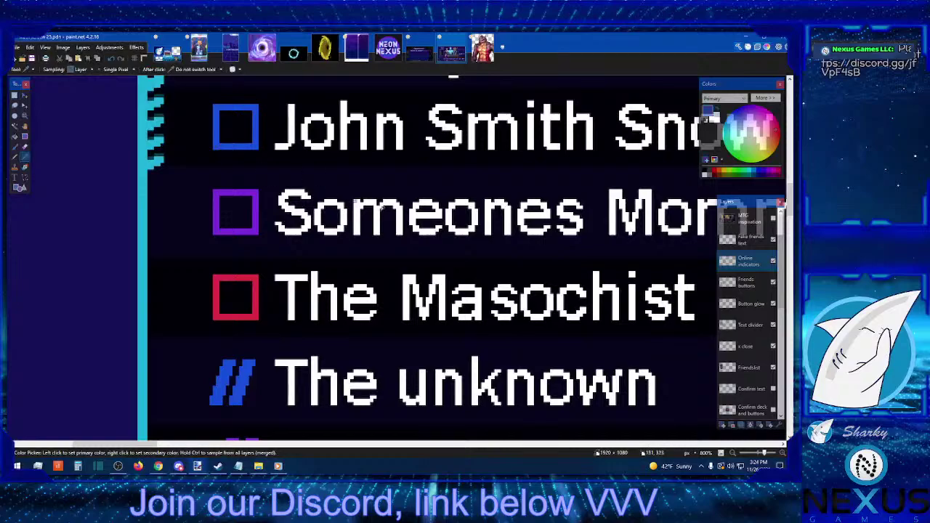
Examine the hollow square indicators against the other shapes across the whole friends list and up close
{"action": "left_click", "coordinate": [734, 453]}
{"action": "left_click", "coordinate": [734, 454]}
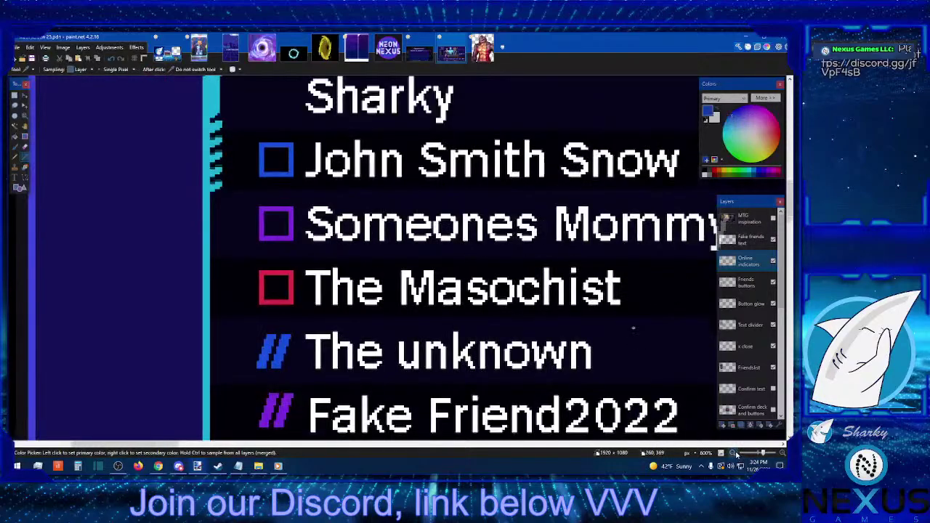
{"action": "left_click", "coordinate": [734, 454]}
{"action": "left_click", "coordinate": [734, 453]}
{"action": "left_click", "coordinate": [734, 453]}
{"action": "left_click", "coordinate": [734, 453]}
{"action": "left_click", "coordinate": [734, 454]}
{"action": "scroll", "coordinate": [643, 301], "scroll_direction": "down", "scroll_amount": 3}
{"action": "scroll", "coordinate": [643, 301], "scroll_direction": "up", "scroll_amount": 2}
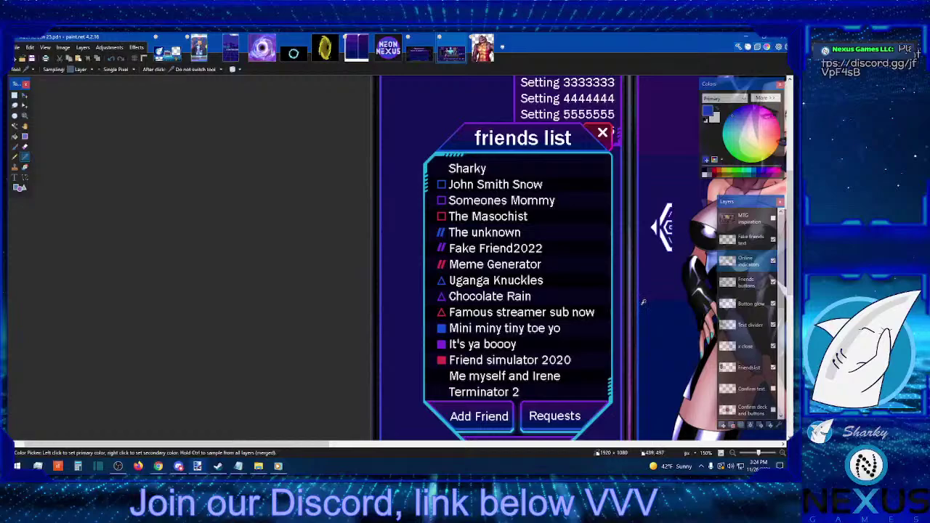
{"action": "left_click", "coordinate": [782, 453]}
{"action": "left_click", "coordinate": [782, 453]}
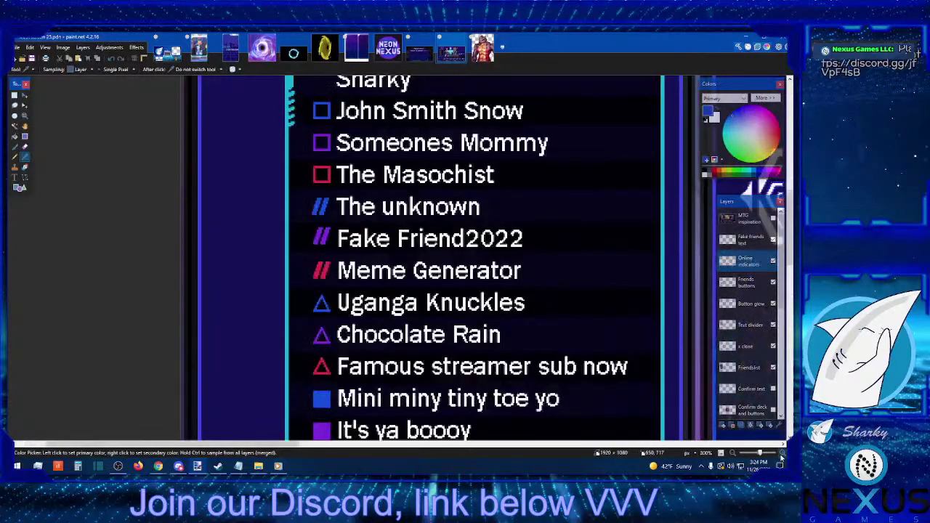
{"action": "left_click", "coordinate": [782, 453]}
{"action": "left_click", "coordinate": [782, 453]}
{"action": "scroll", "coordinate": [268, 356], "scroll_direction": "up", "scroll_amount": 3}
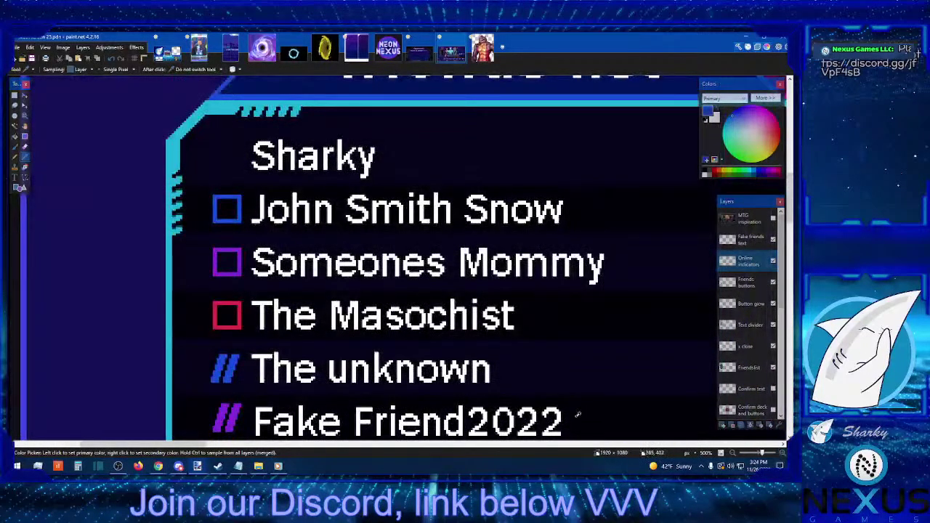
{"action": "left_click_drag", "start_coordinate": [773, 455], "coordinate": [782, 453]}
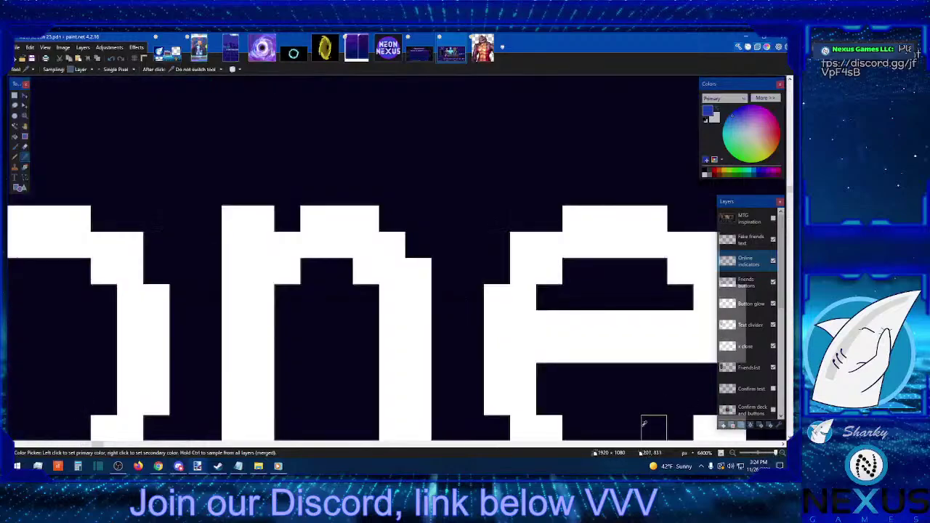
{"action": "left_click", "coordinate": [733, 454]}
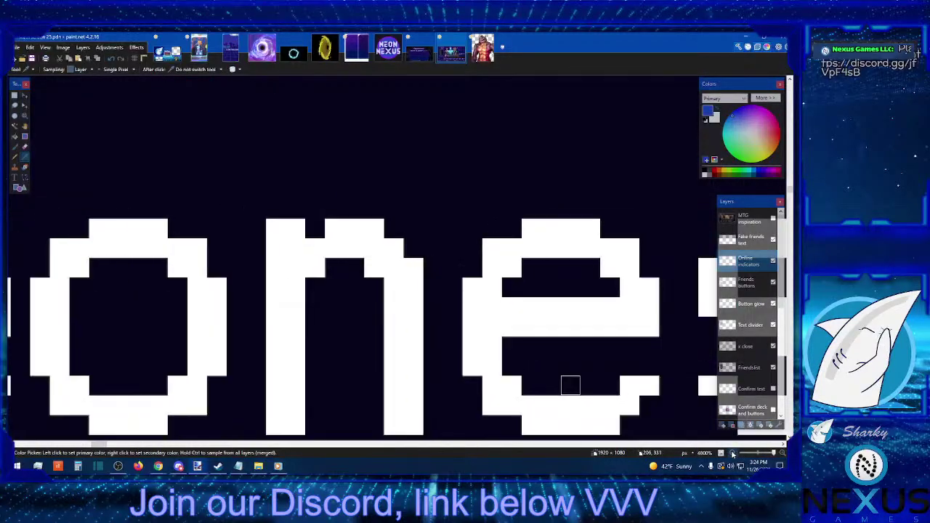
{"action": "left_click", "coordinate": [733, 454]}
{"action": "left_click", "coordinate": [732, 453]}
{"action": "left_click", "coordinate": [732, 453]}
{"action": "left_click", "coordinate": [733, 453]}
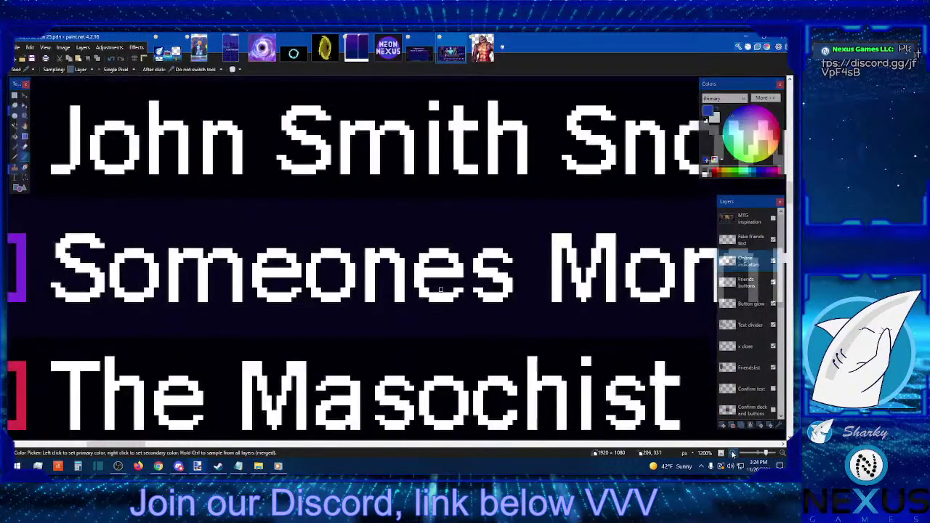
{"action": "left_click", "coordinate": [733, 454]}
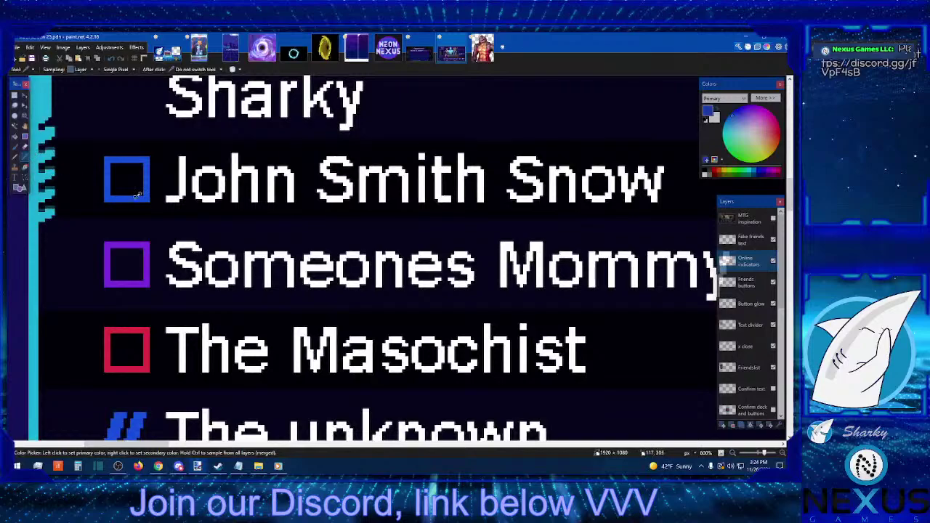
Draw a small blue square ring centred inside the second row's hollow blue indicator and clear the stray pixels beside it
{"action": "left_click", "coordinate": [15, 155]}
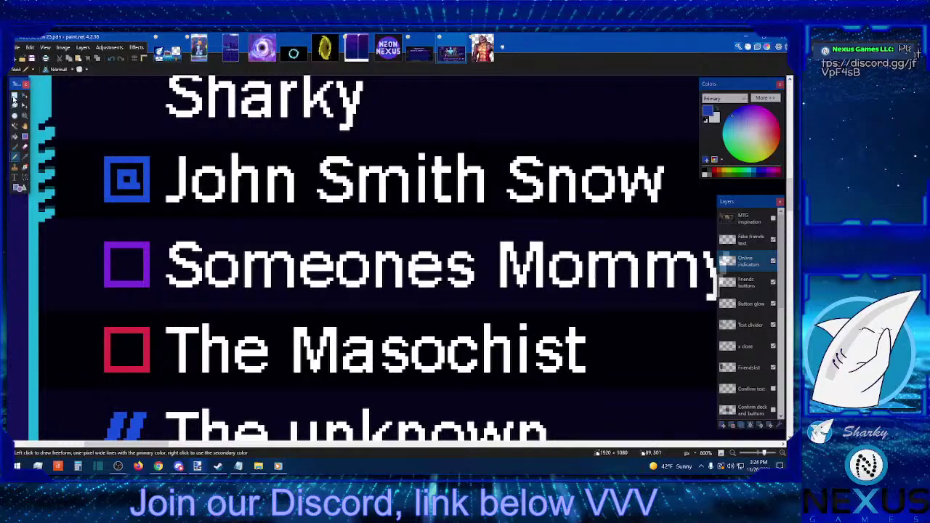
{"action": "left_click", "coordinate": [14, 95]}
{"action": "left_click_drag", "start_coordinate": [135, 176], "coordinate": [139, 190]}
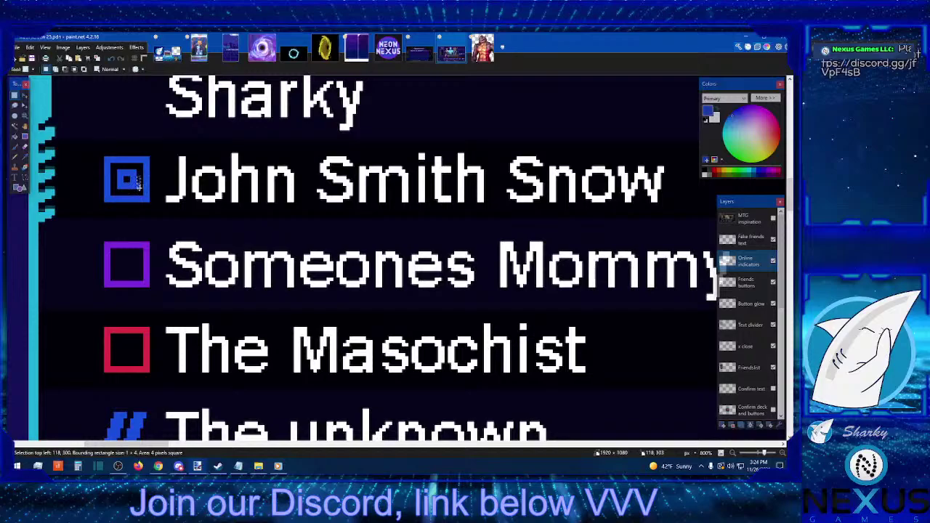
{"action": "left_click", "coordinate": [138, 185]}
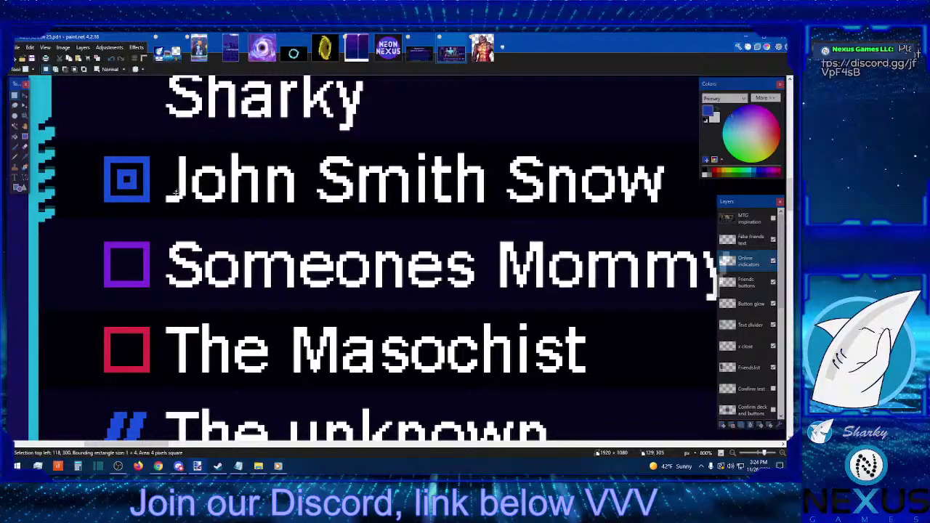
Fill the centre of the small inner square in the second row's indicator with the same blue
{"action": "left_click", "coordinate": [732, 453]}
{"action": "left_click", "coordinate": [732, 453]}
{"action": "left_click", "coordinate": [732, 453]}
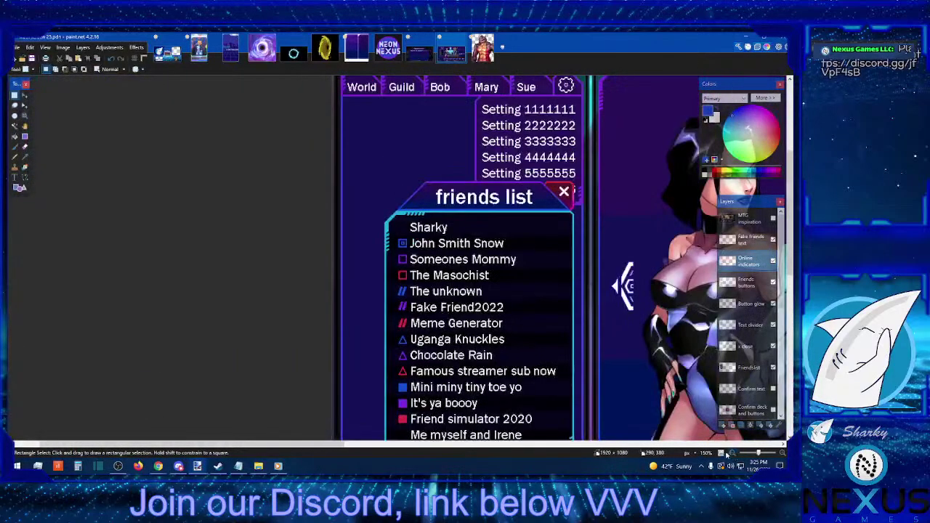
{"action": "scroll", "coordinate": [543, 298], "scroll_direction": "down", "scroll_amount": 3}
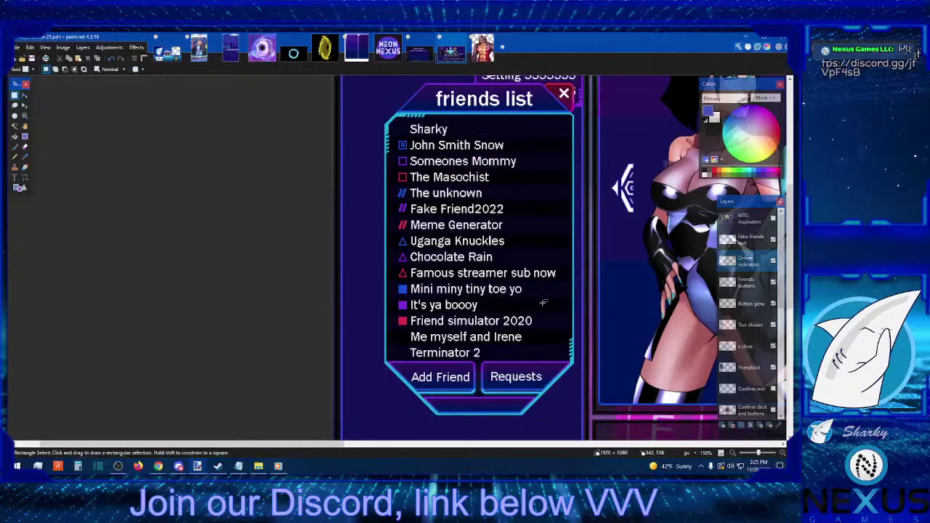
{"action": "left_click", "coordinate": [15, 137]}
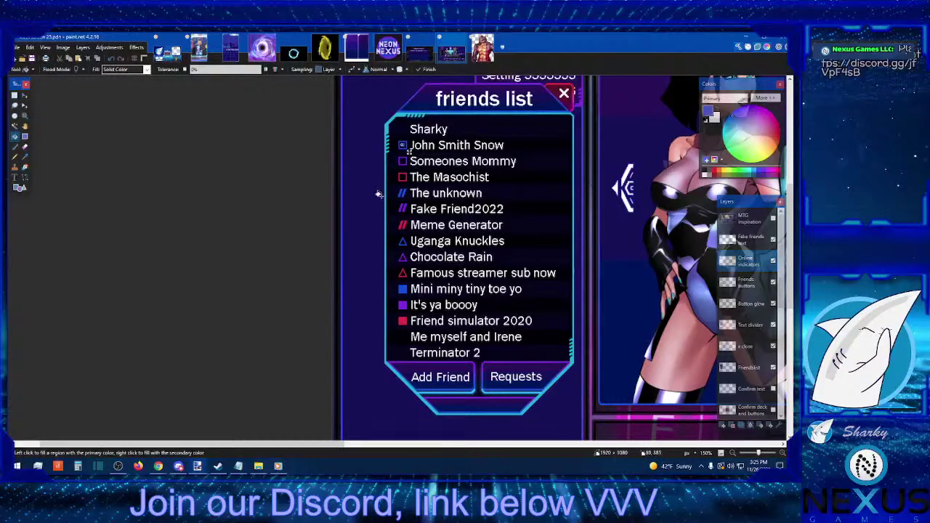
{"action": "scroll", "coordinate": [179, 330], "scroll_direction": "up", "scroll_amount": 3}
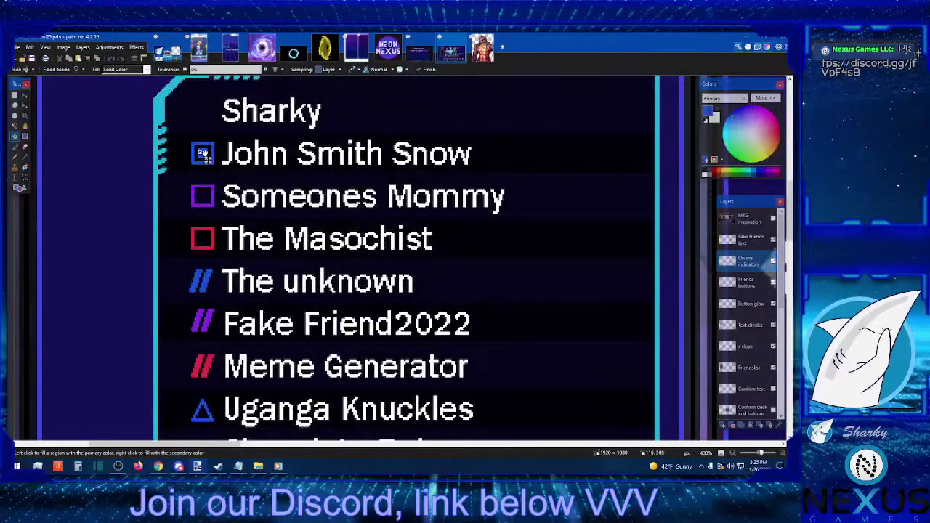
{"action": "left_click", "coordinate": [14, 95]}
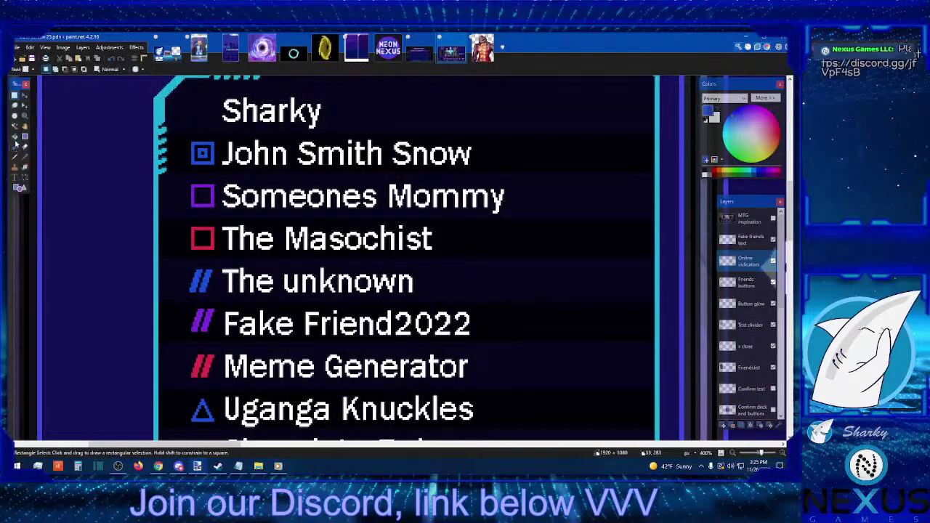
{"action": "left_click", "coordinate": [15, 137]}
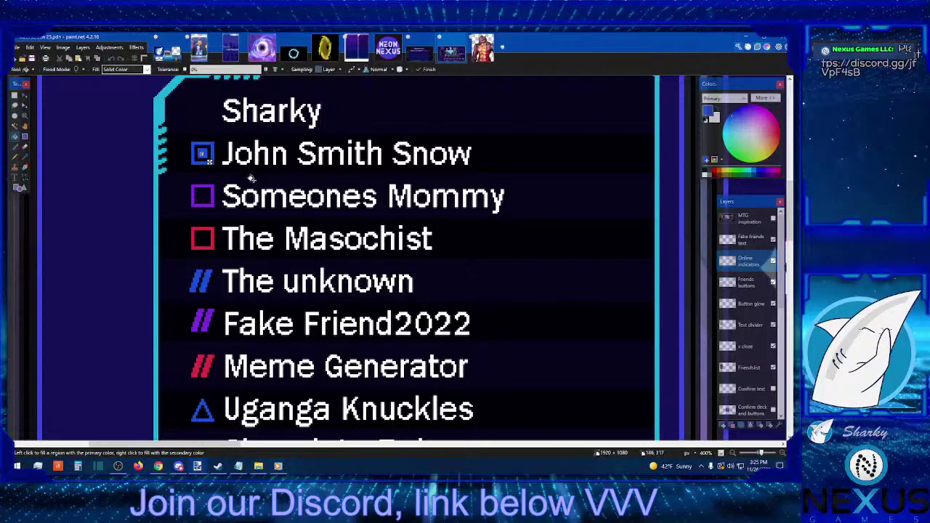
{"action": "left_click", "coordinate": [14, 95]}
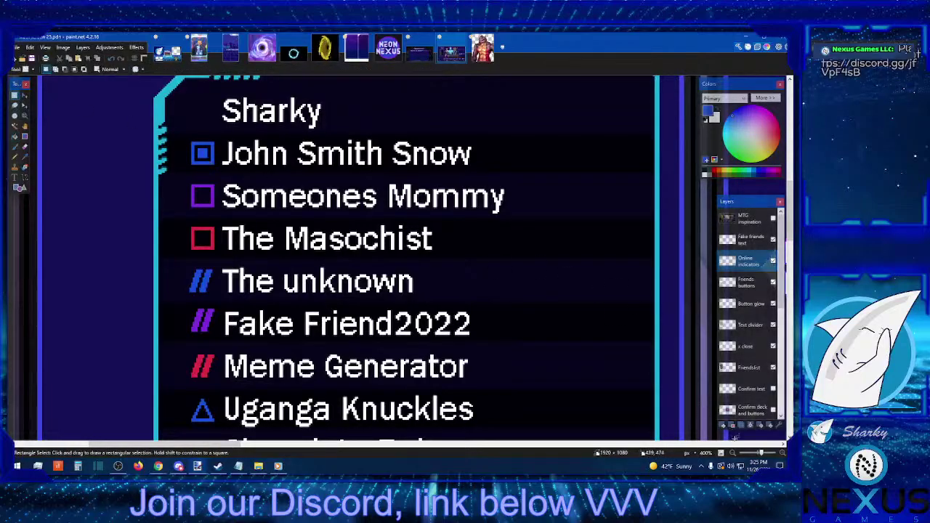
Copy the 14 × 14 px blue nested-square indicator from the second row and place the copy over the purple square beside Someones Mommy
{"action": "scroll", "coordinate": [634, 356], "scroll_direction": "down", "scroll_amount": 6}
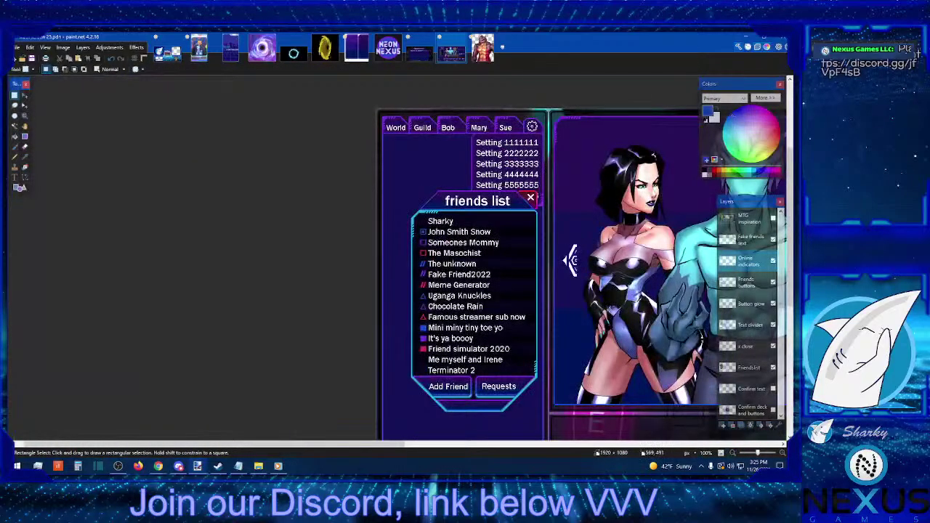
{"action": "left_click", "coordinate": [782, 453]}
{"action": "left_click", "coordinate": [783, 453]}
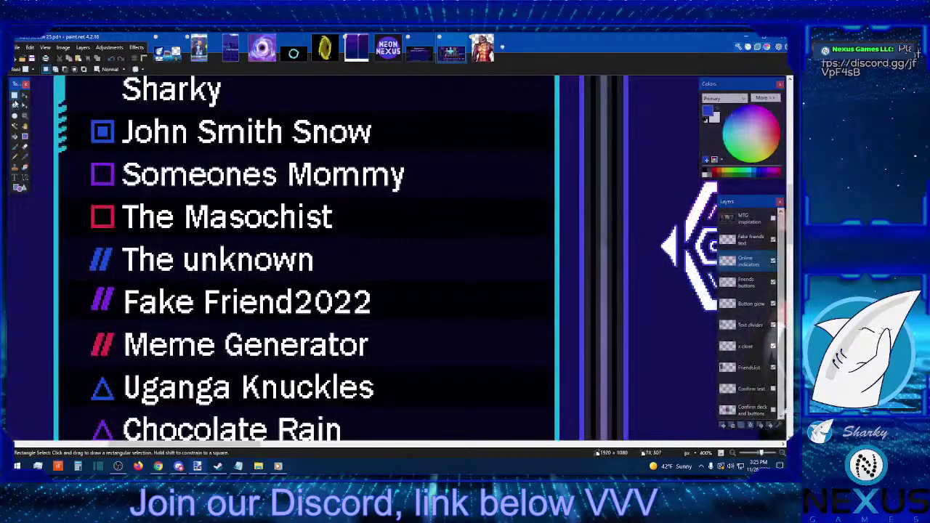
{"action": "left_click_drag", "start_coordinate": [114, 120], "coordinate": [92, 143]}
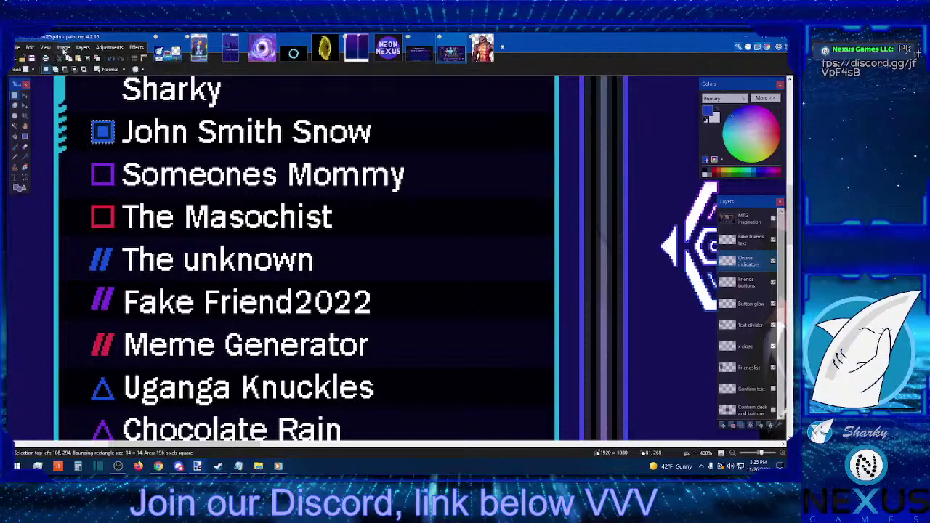
{"action": "left_click", "coordinate": [79, 58]}
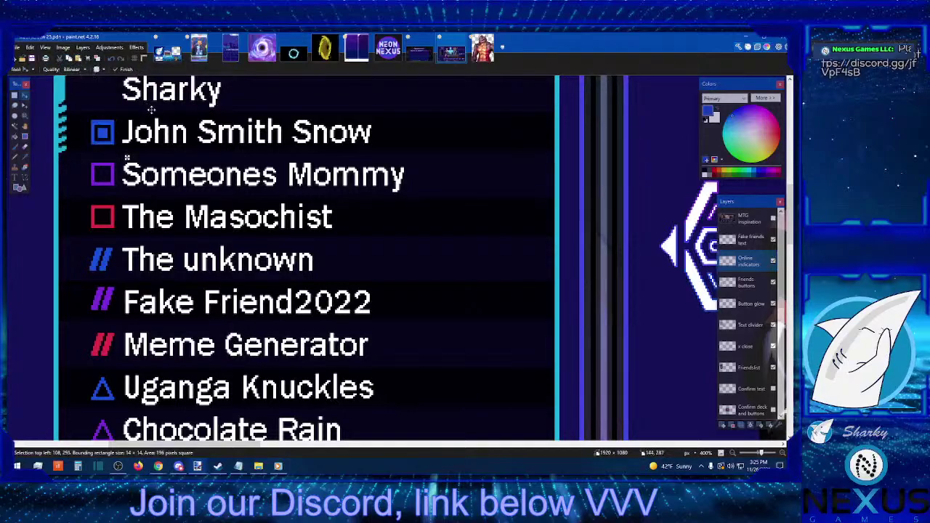
{"action": "key", "text": "Down"}
{"action": "key", "text": "Down"}
{"action": "key", "text": "Down"}
{"action": "key", "text": "Down"}
{"action": "key", "text": "Down"}
{"action": "key", "text": "Down"}
{"action": "key", "text": "Down"}
{"action": "key", "text": "Down"}
{"action": "key", "text": "Down"}
{"action": "key", "text": "Down"}
{"action": "key", "text": "Down"}
{"action": "key", "text": "Down"}
{"action": "key", "text": "Down"}
{"action": "key", "text": "Down"}
{"action": "key", "text": "Down"}
{"action": "key", "text": "Down"}
{"action": "key", "text": "Down"}
{"action": "key", "text": "Down"}
{"action": "key", "text": "Down"}
{"action": "key", "text": "Down"}
{"action": "key", "text": "Down"}
{"action": "key", "text": "Down"}
{"action": "key", "text": "Down"}
{"action": "key", "text": "Down"}
{"action": "key", "text": "Down"}
{"action": "key", "text": "Down"}
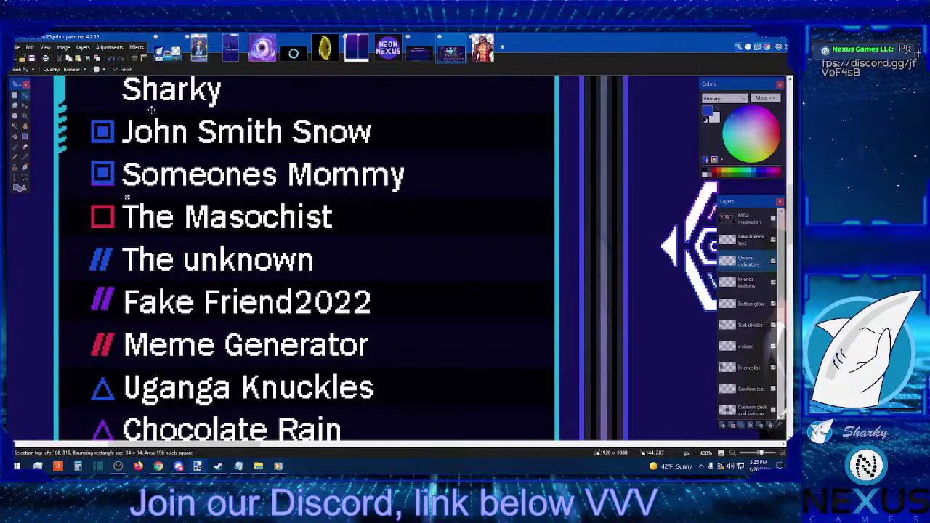
Paste another blue nested square over the red square beside The Masochist, aligned with the indicators above, and deselect it
{"action": "left_click", "coordinate": [79, 58]}
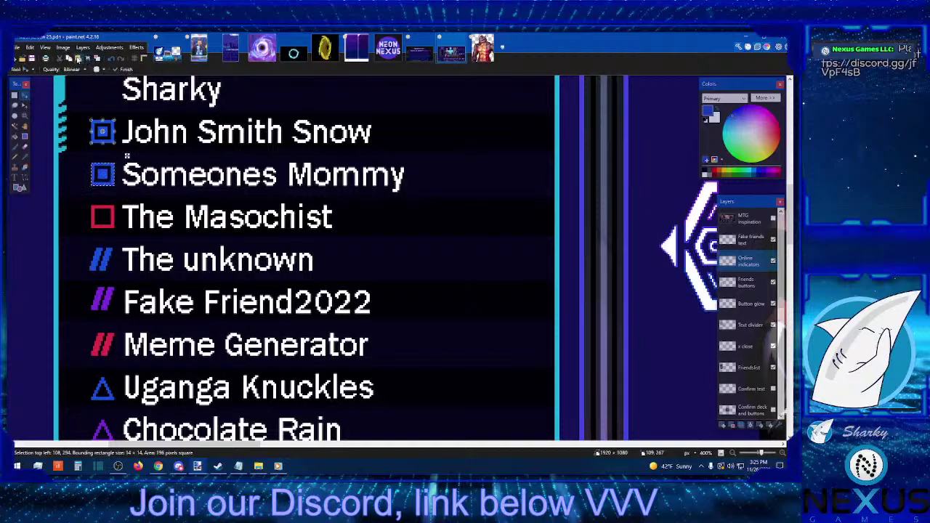
{"action": "key", "text": "Down"}
{"action": "key", "text": "Down"}
{"action": "key", "text": "Down"}
{"action": "key", "text": "Down"}
{"action": "key", "text": "Down"}
{"action": "key", "text": "Down"}
{"action": "key", "text": "Down"}
{"action": "key", "text": "Down"}
{"action": "key", "text": "Down"}
{"action": "key", "text": "Down"}
{"action": "key", "text": "Down"}
{"action": "key", "text": "Down"}
{"action": "key", "text": "Down"}
{"action": "key", "text": "Down"}
{"action": "key", "text": "Down"}
{"action": "key", "text": "Down"}
{"action": "key", "text": "Down"}
{"action": "key", "text": "Down"}
{"action": "key", "text": "Down"}
{"action": "key", "text": "Down"}
{"action": "key", "text": "Down"}
{"action": "key", "text": "Down"}
{"action": "key", "text": "Down"}
{"action": "key", "text": "Down"}
{"action": "key", "text": "Down"}
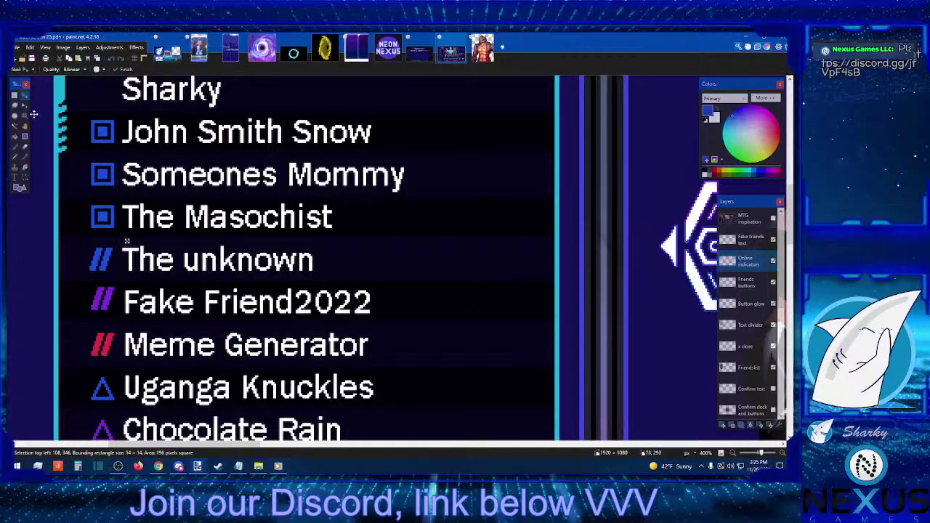
{"action": "left_click", "coordinate": [14, 94]}
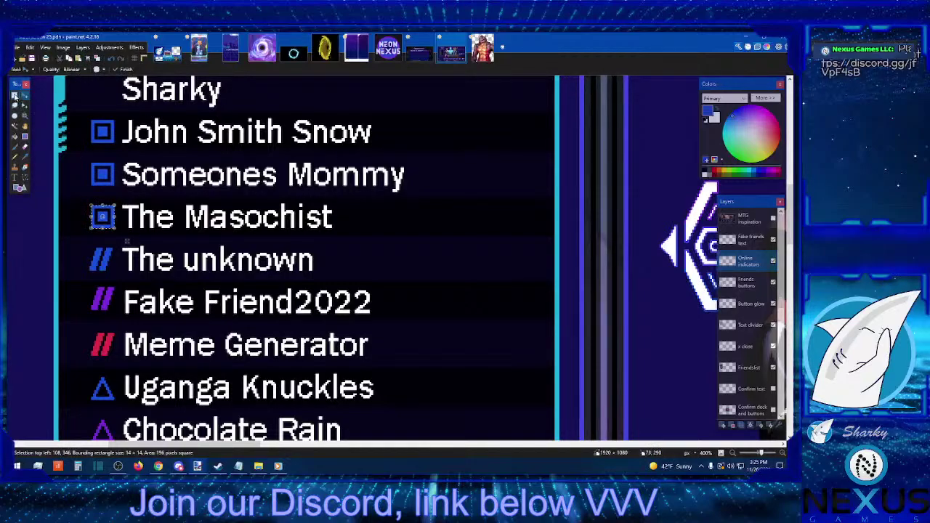
Recolour the Someones Mommy nested square purple and The Masochist nested square red, using colours sampled from the existing indicators
{"action": "left_click", "coordinate": [25, 156]}
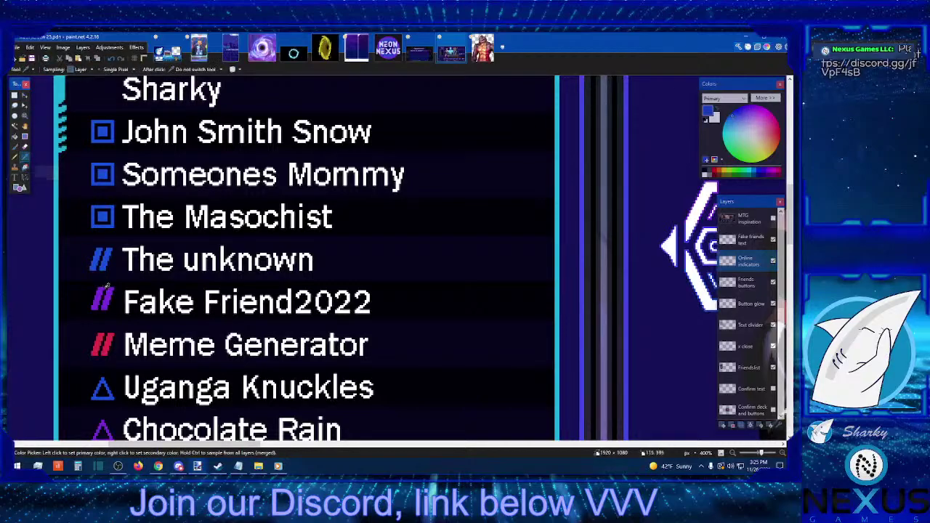
{"action": "left_click", "coordinate": [14, 136]}
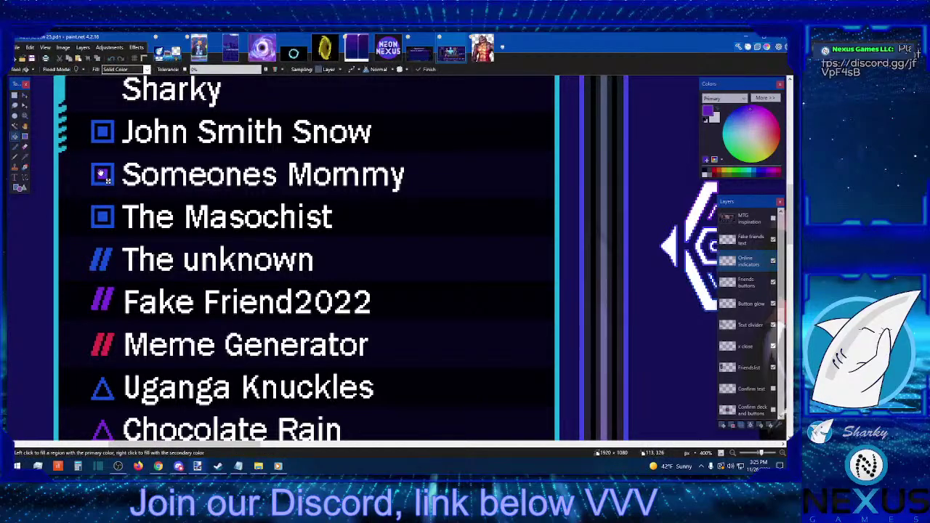
{"action": "left_click", "coordinate": [102, 174]}
{"action": "left_click", "coordinate": [25, 156]}
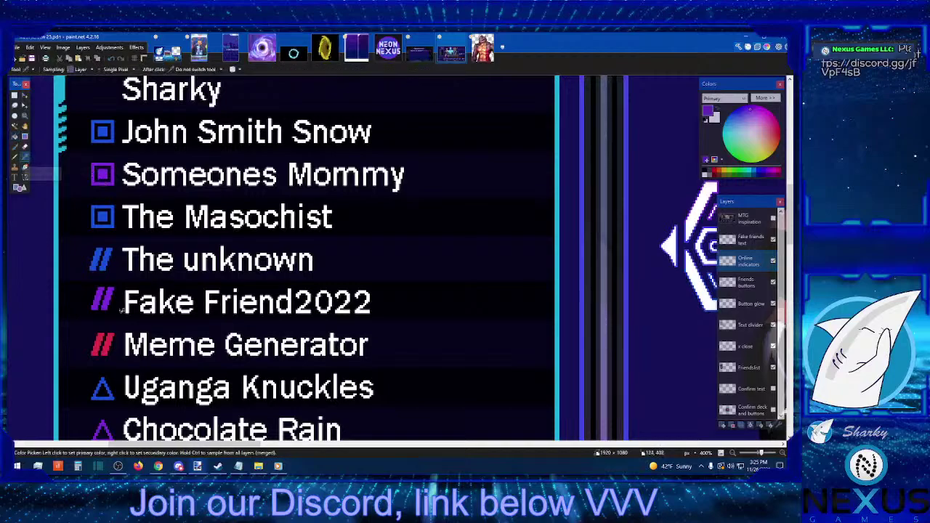
{"action": "left_click", "coordinate": [15, 136]}
{"action": "left_click", "coordinate": [94, 216]}
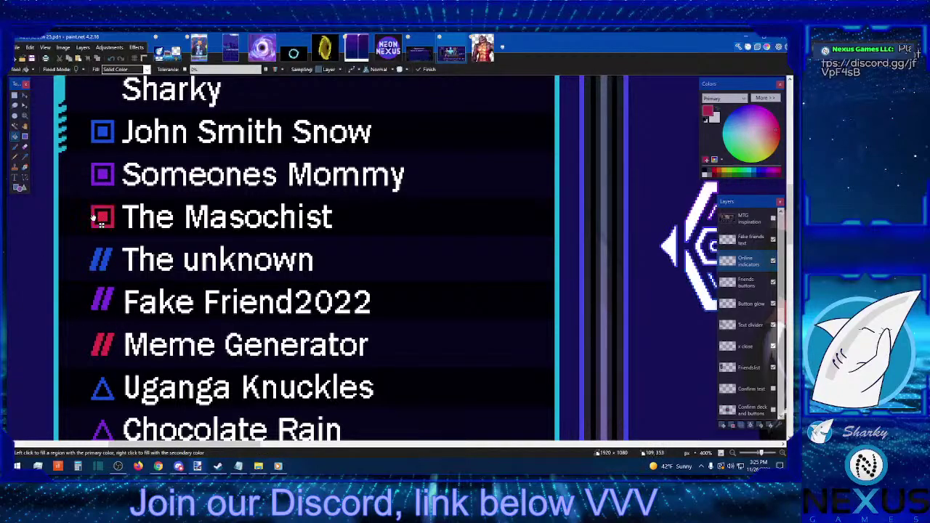
{"action": "left_click", "coordinate": [15, 95]}
{"action": "scroll", "coordinate": [142, 173], "scroll_direction": "down", "scroll_amount": 3}
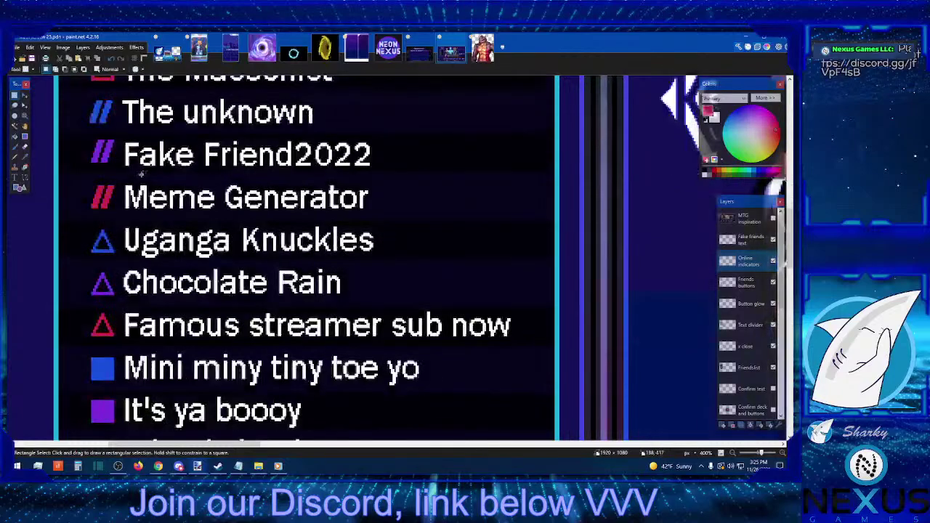
Draw a 14 × 14 px yellow ellipse outline over the blue square beside Mini miny tiny toe yo
{"action": "scroll", "coordinate": [142, 173], "scroll_direction": "down", "scroll_amount": 1}
{"action": "scroll", "coordinate": [141, 173], "scroll_direction": "down", "scroll_amount": 2}
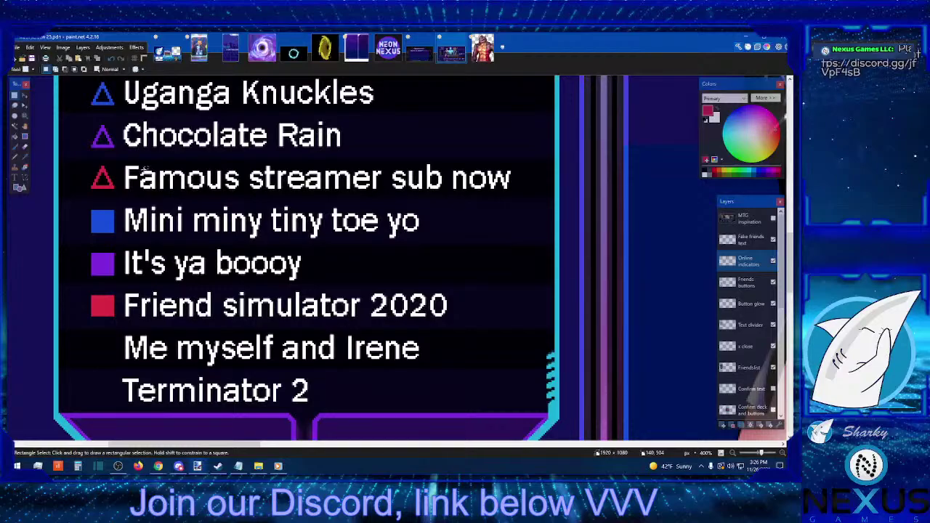
{"action": "left_click", "coordinate": [704, 173]}
{"action": "left_click", "coordinate": [21, 187]}
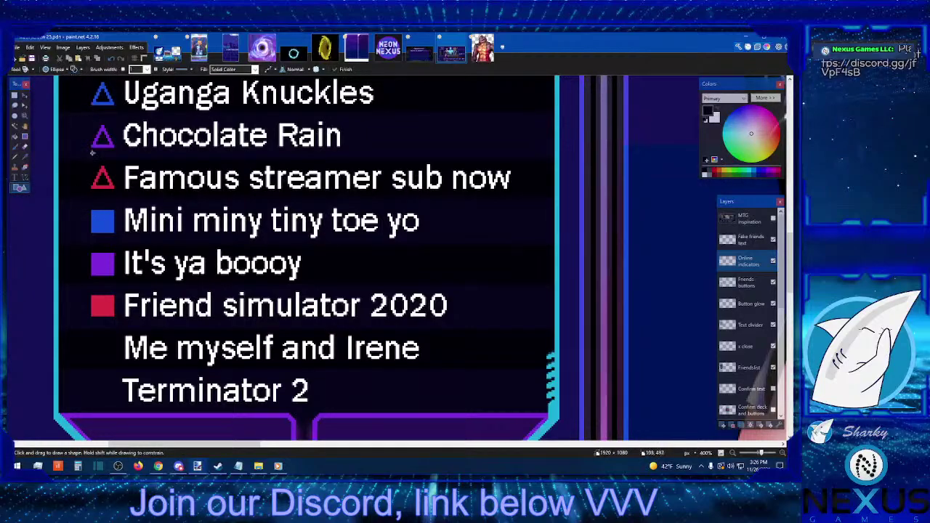
{"action": "left_click_drag", "start_coordinate": [91, 210], "coordinate": [115, 232]}
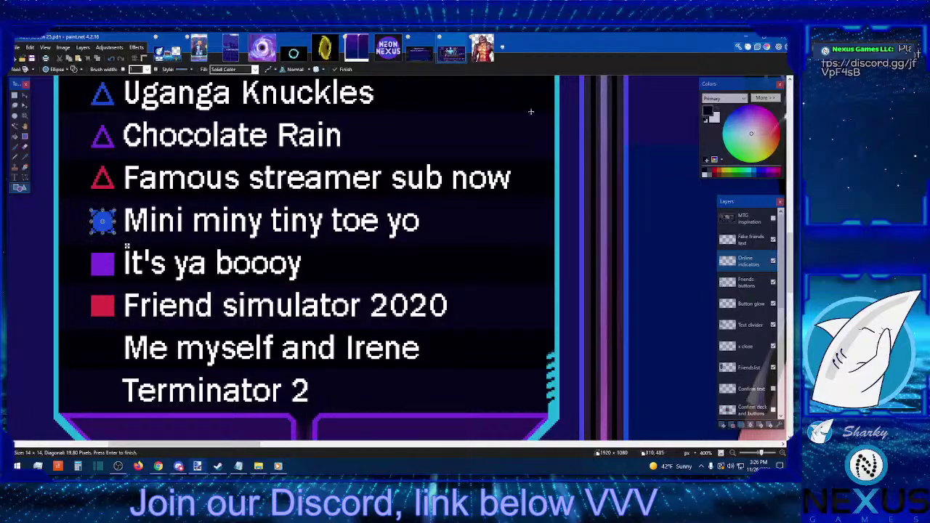
{"action": "left_click", "coordinate": [726, 172]}
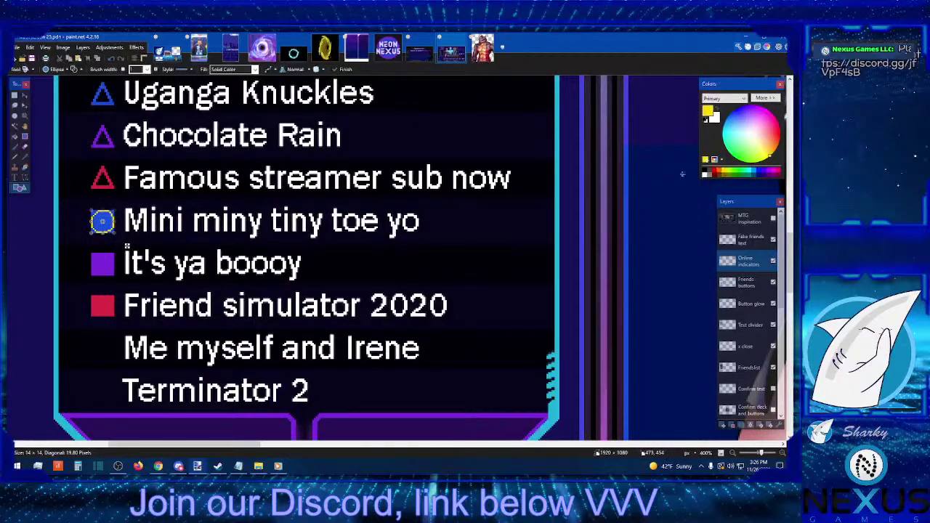
{"action": "left_click", "coordinate": [14, 95]}
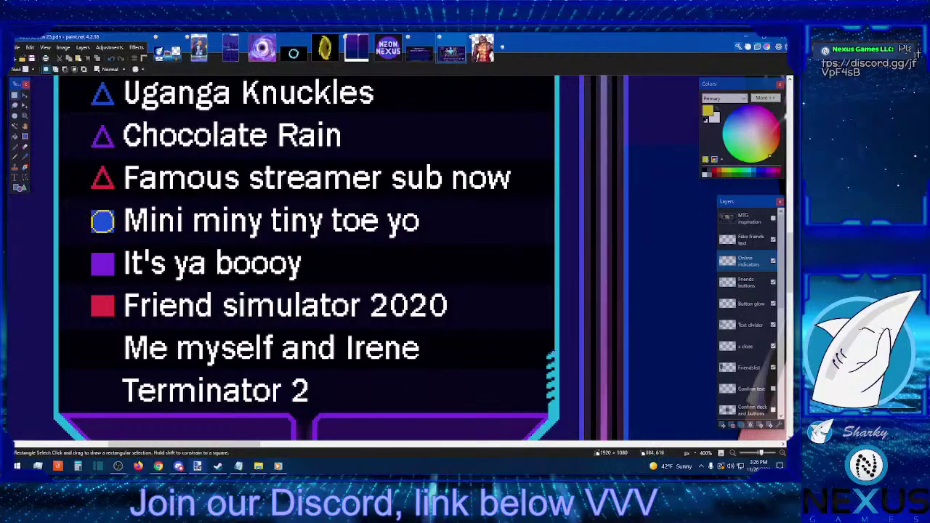
Shift the 4 × 3 px upper-right section of the yellow circle outline one pixel left
{"action": "left_click", "coordinate": [781, 454]}
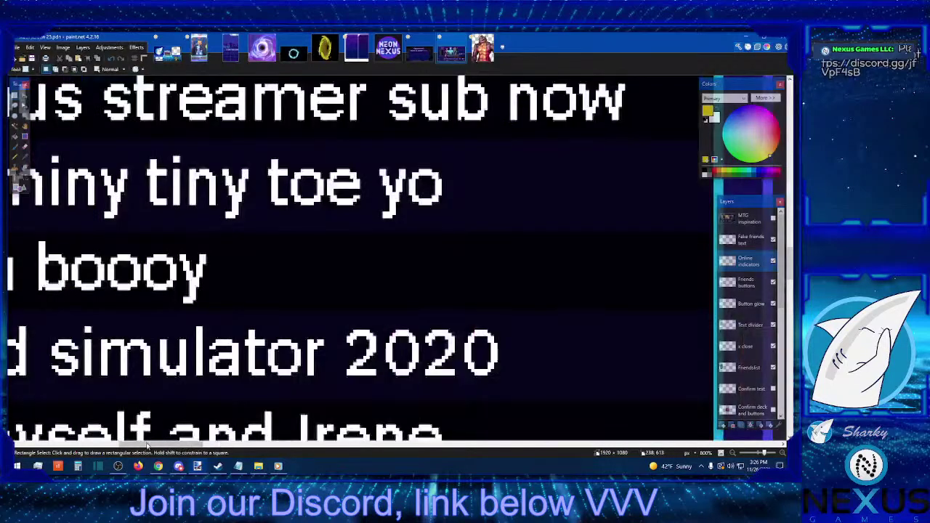
{"action": "left_click_drag", "start_coordinate": [145, 442], "coordinate": [63, 448]}
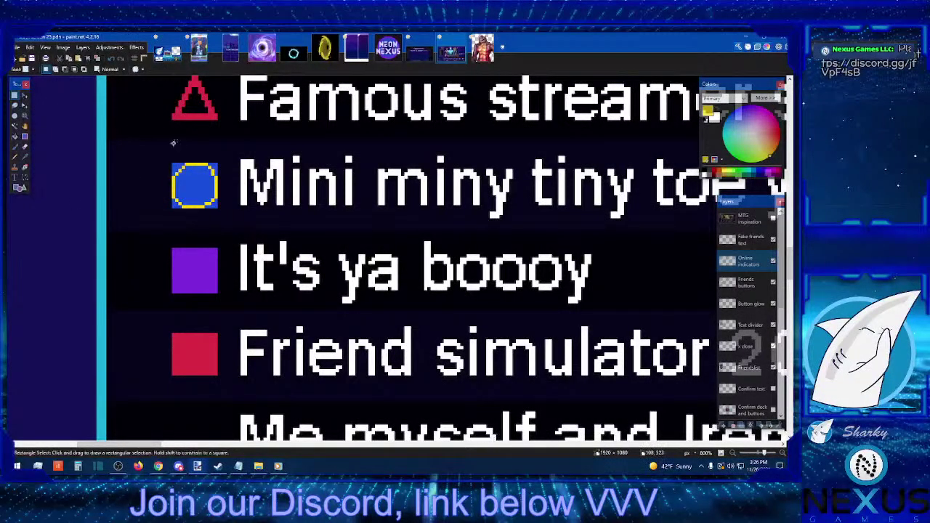
{"action": "left_click_drag", "start_coordinate": [199, 167], "coordinate": [216, 173]}
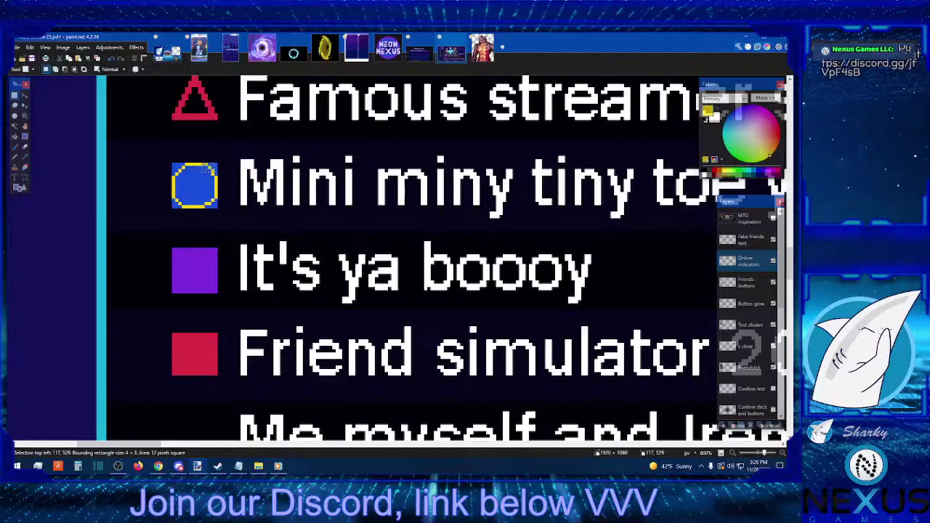
{"action": "left_click", "coordinate": [24, 96]}
{"action": "key", "text": "Up"}
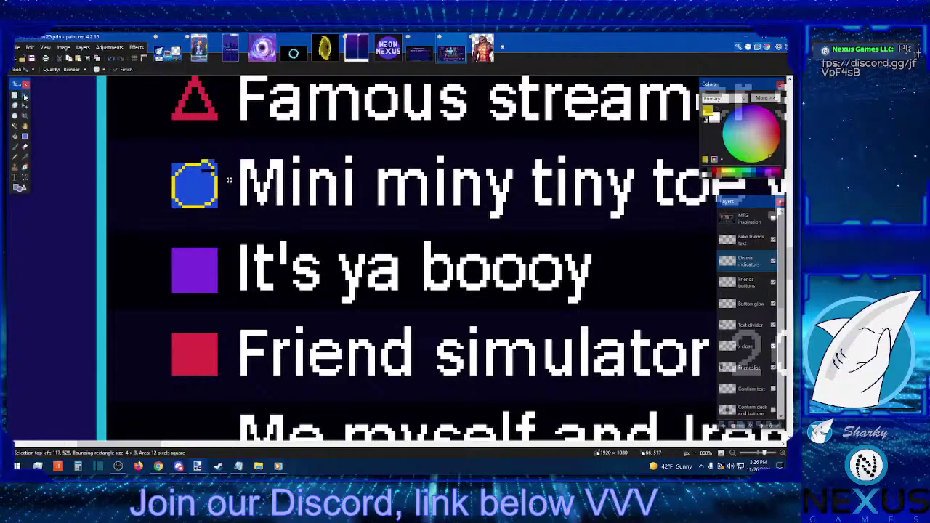
{"action": "key", "text": "Down"}
{"action": "key", "text": "Left"}
Shift the 2 × 3 px lower-right section of the circle outline one pixel right and deselect it
{"action": "left_click", "coordinate": [14, 95]}
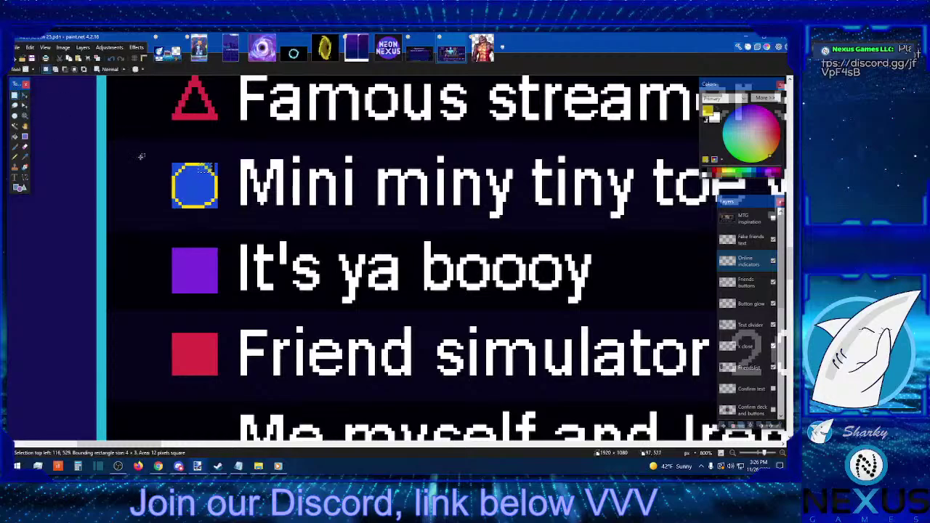
{"action": "left_click_drag", "start_coordinate": [205, 196], "coordinate": [203, 207]}
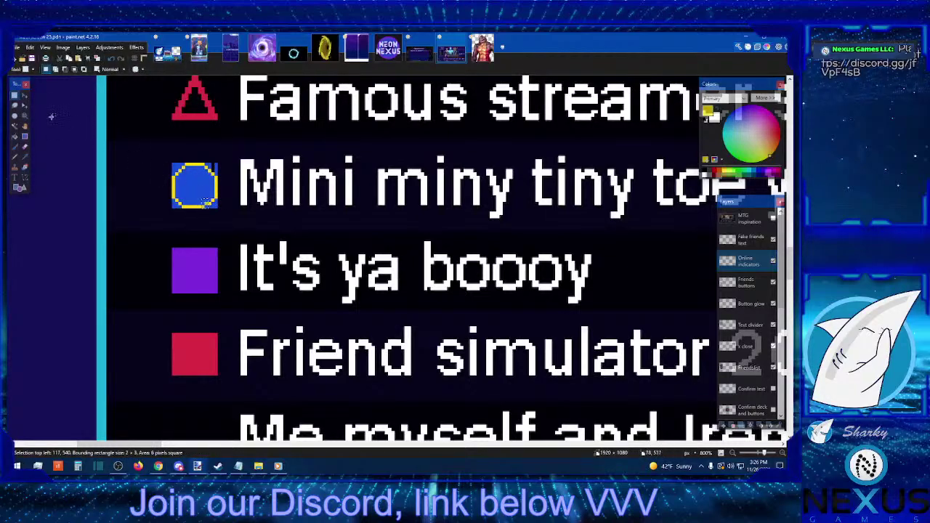
{"action": "left_click", "coordinate": [26, 95]}
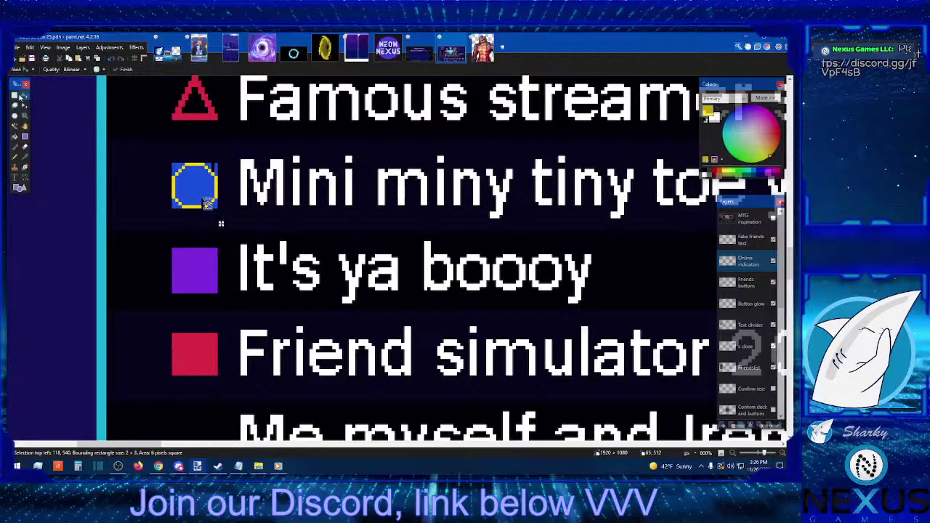
{"action": "left_click", "coordinate": [14, 95]}
{"action": "left_click", "coordinate": [189, 174]}
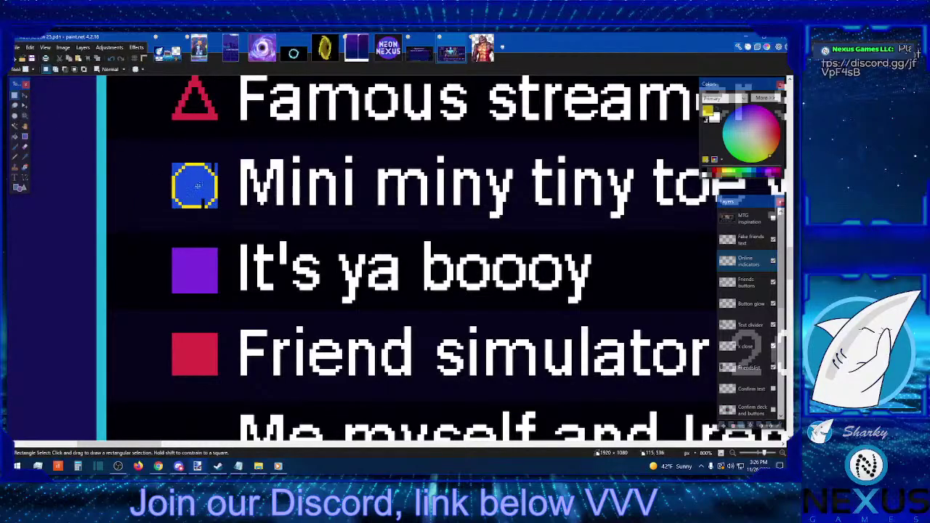
Sample the blue from inside the circle and fill the gap at its lower right with it
{"action": "left_click", "coordinate": [25, 156]}
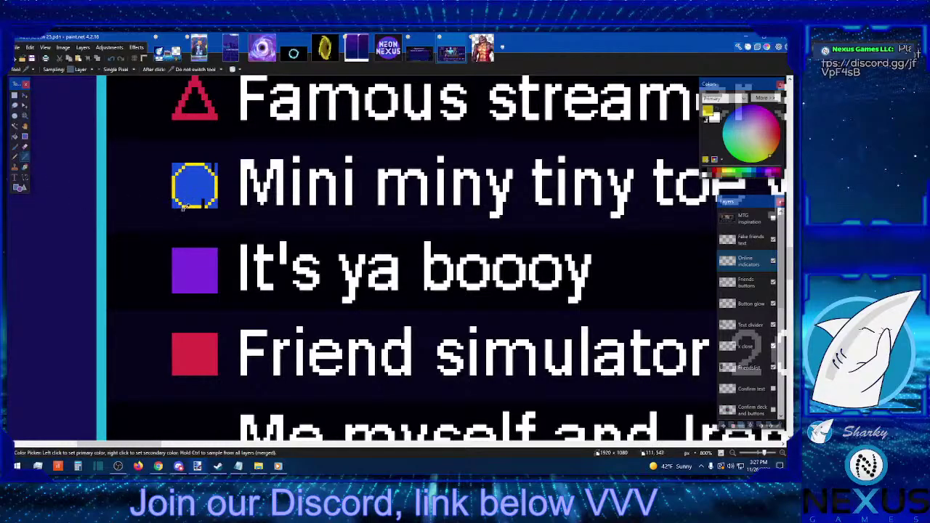
{"action": "left_click", "coordinate": [14, 156]}
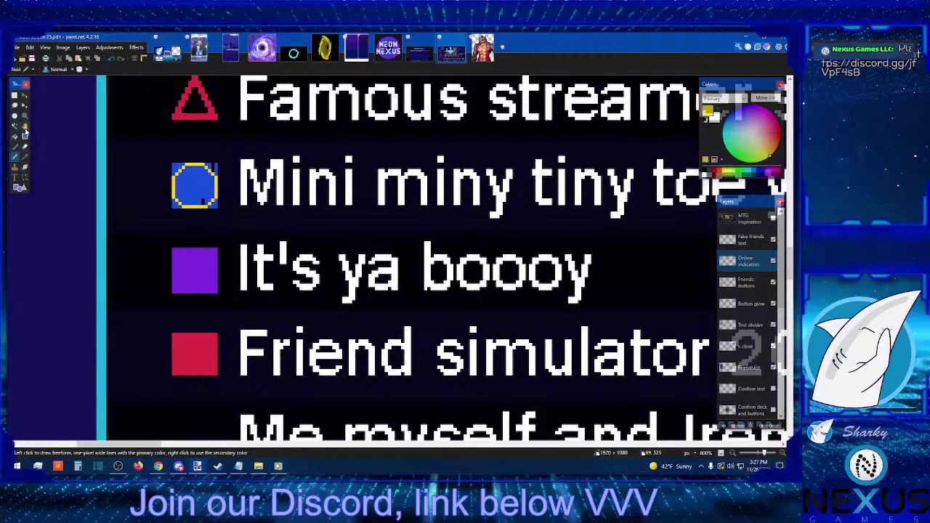
{"action": "left_click", "coordinate": [26, 157]}
{"action": "left_click", "coordinate": [185, 184]}
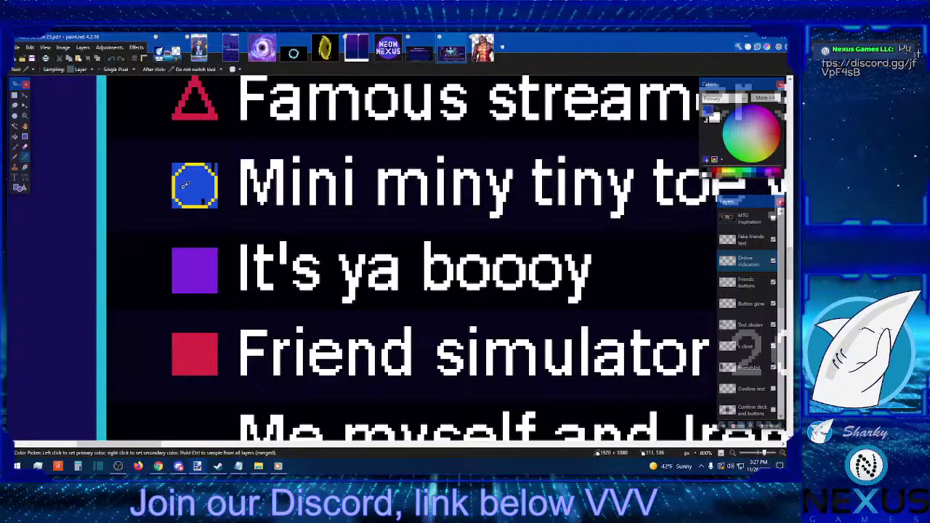
{"action": "left_click", "coordinate": [14, 137]}
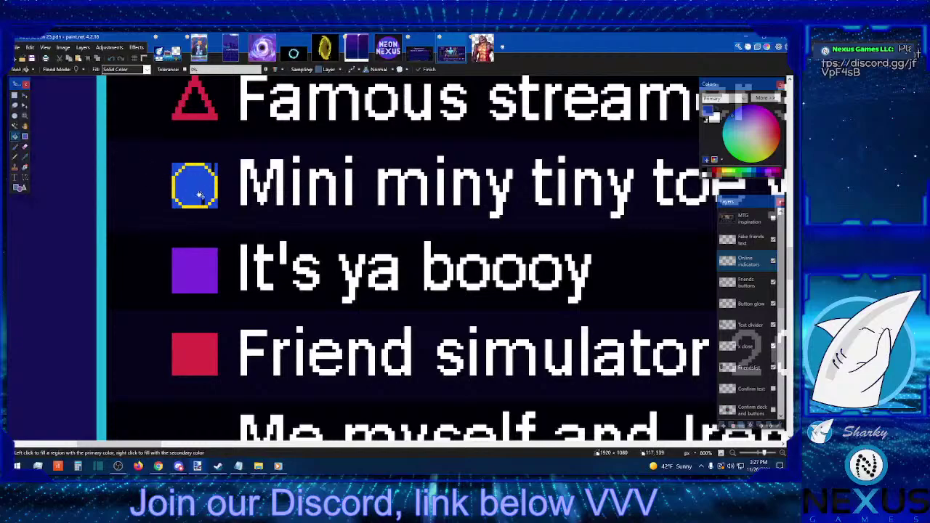
Delete the blue corner areas outside the yellow circle outline using Magic Wand selections, and deselect
{"action": "left_click", "coordinate": [15, 126]}
{"action": "left_click", "coordinate": [176, 166]}
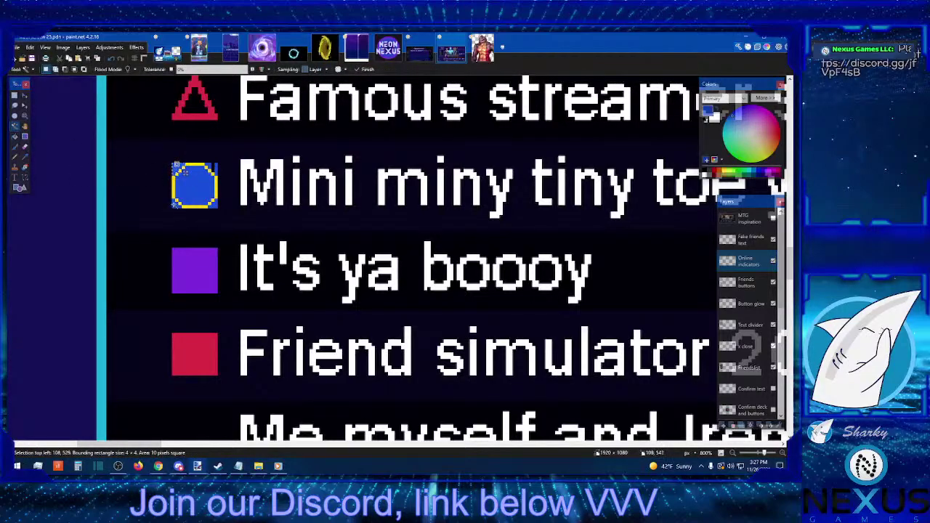
{"action": "left_click", "coordinate": [215, 206]}
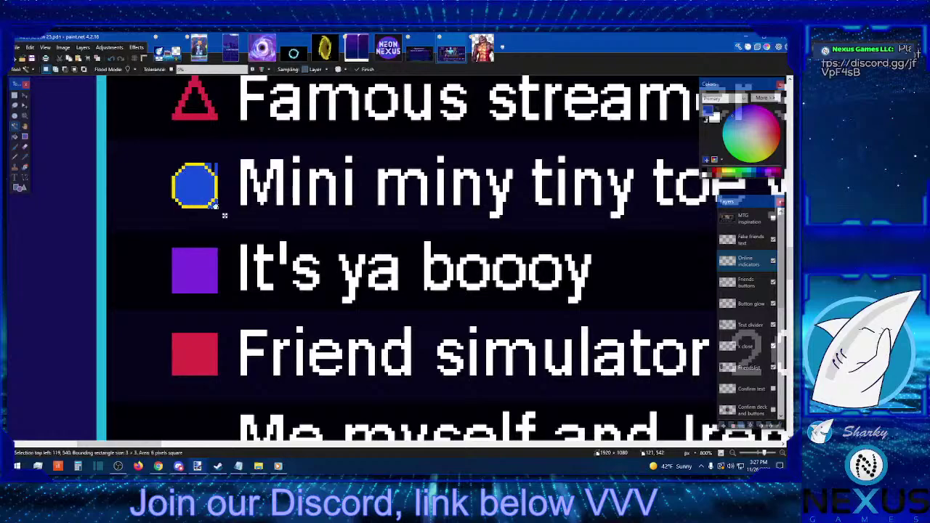
{"action": "left_click", "coordinate": [209, 165]}
{"action": "key", "text": "ctrl+d"}
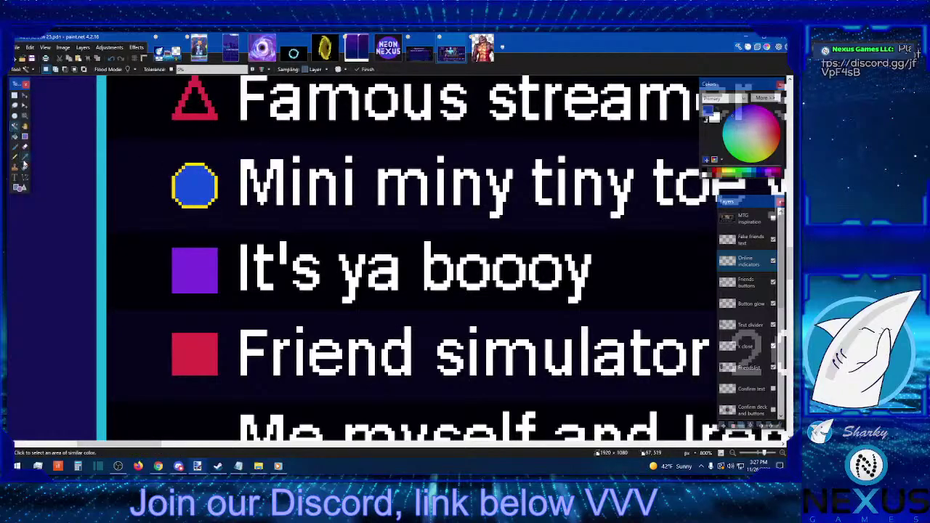
Recolour the yellow outline of the Mini miny tiny toe yo circle with the sampled blue, and deselect it
{"action": "left_click", "coordinate": [14, 136]}
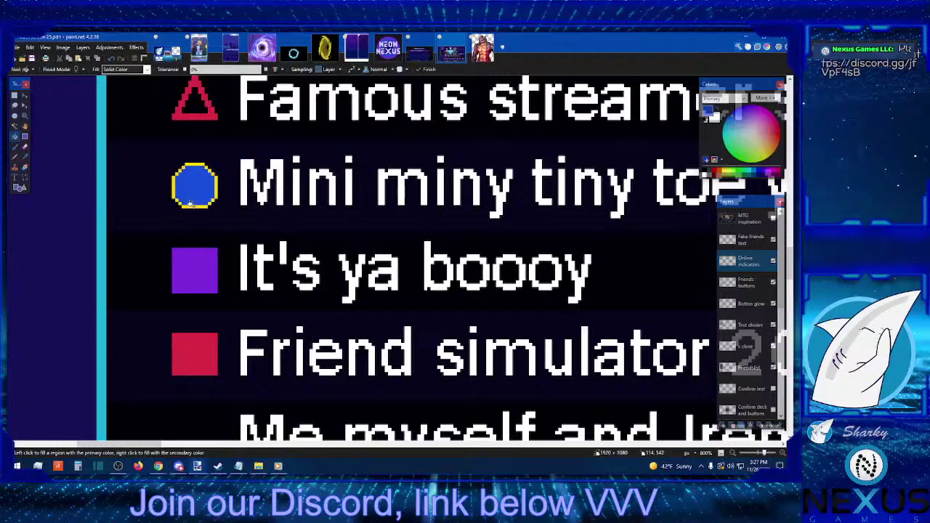
{"action": "left_click", "coordinate": [14, 96]}
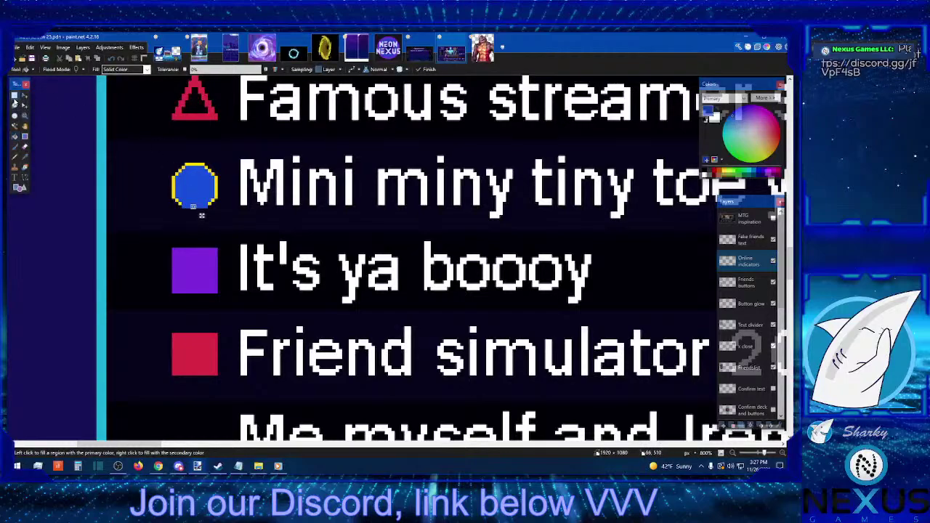
{"action": "left_click_drag", "start_coordinate": [142, 145], "coordinate": [235, 218]}
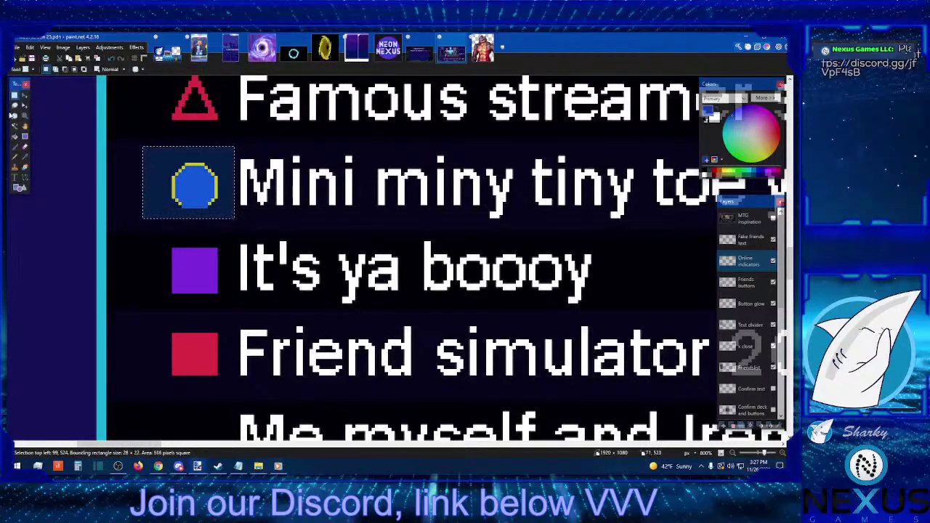
{"action": "left_click", "coordinate": [14, 135]}
{"action": "left_click", "coordinate": [215, 185]}
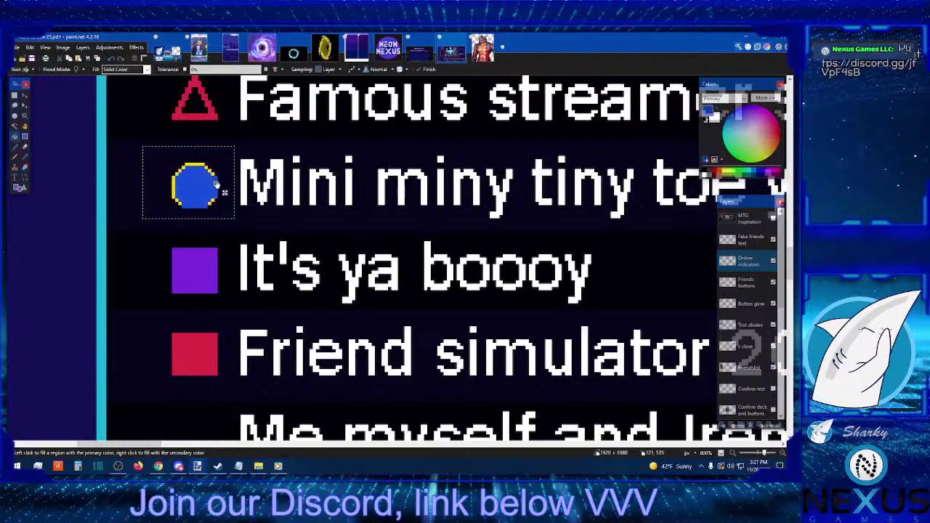
{"action": "left_click", "coordinate": [215, 185], "text": "shift"}
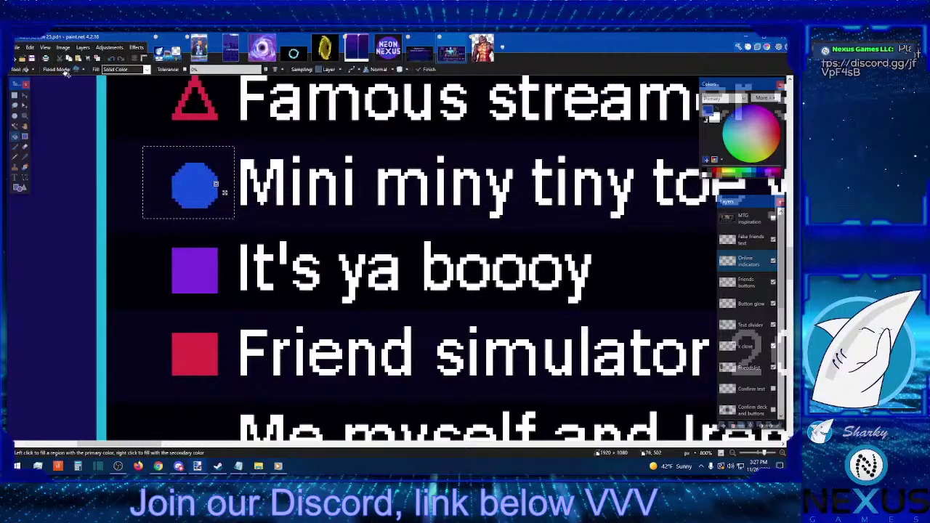
{"action": "left_click", "coordinate": [14, 95]}
{"action": "left_click", "coordinate": [131, 147]}
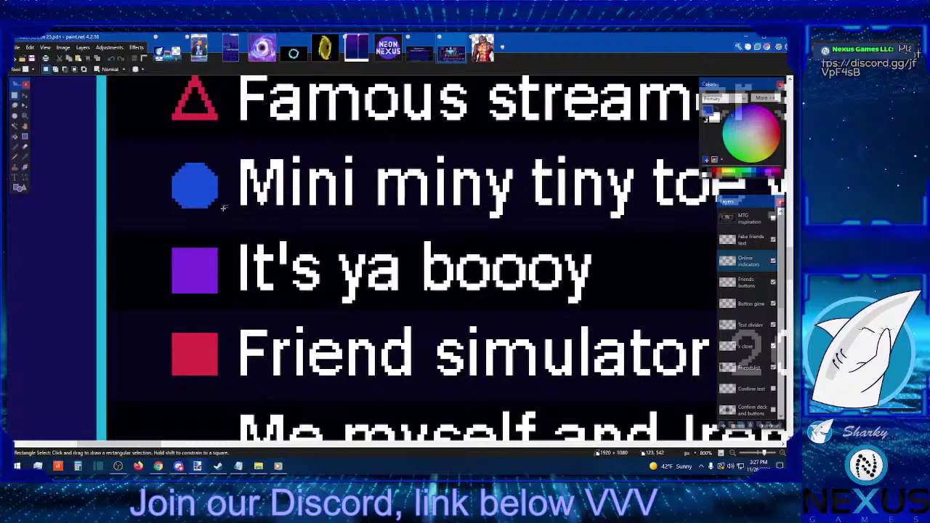
Trim the uneven pixels at the blue circle's lower corners to make its outline symmetrical
{"action": "left_click_drag", "start_coordinate": [216, 210], "coordinate": [211, 204]}
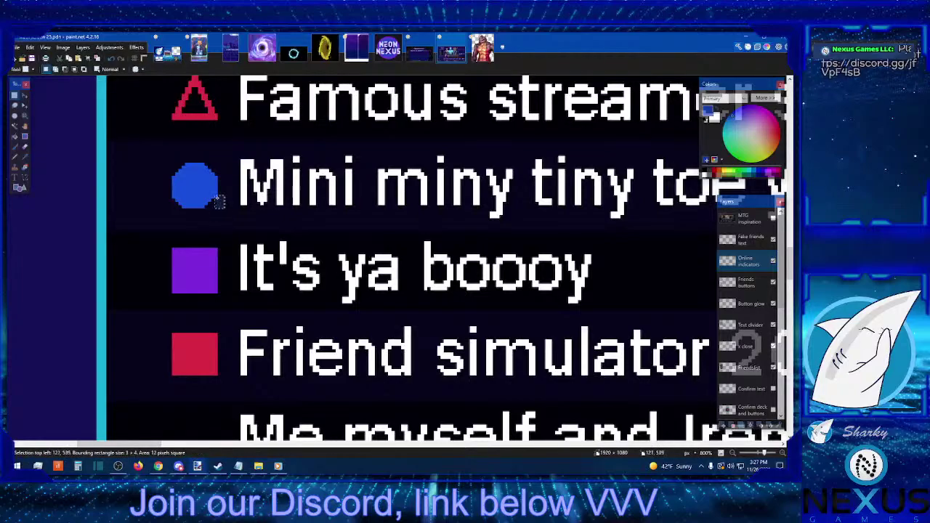
{"action": "left_click", "coordinate": [171, 223]}
{"action": "mouse_move", "coordinate": [172, 223]}
{"action": "left_mouse_down"}
{"action": "mouse_move", "coordinate": [184, 206]}
{"action": "mouse_move", "coordinate": [163, 200]}
{"action": "left_mouse_up"}
{"action": "left_click", "coordinate": [171, 213]}
{"action": "left_click", "coordinate": [172, 207]}
{"action": "left_click", "coordinate": [173, 197]}
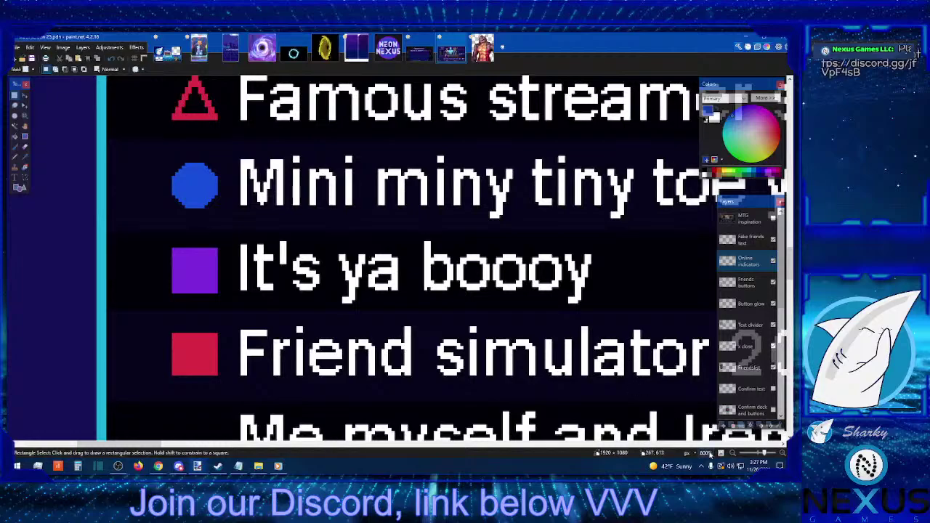
Examine the blue circle together with the other friend indicators at 150% zoom
{"action": "left_click", "coordinate": [733, 453]}
{"action": "left_click", "coordinate": [733, 453]}
{"action": "left_click", "coordinate": [733, 454]}
{"action": "left_click", "coordinate": [732, 453]}
{"action": "left_click", "coordinate": [732, 453]}
{"action": "left_click", "coordinate": [732, 454]}
{"action": "left_click", "coordinate": [732, 453]}
{"action": "left_click", "coordinate": [733, 453]}
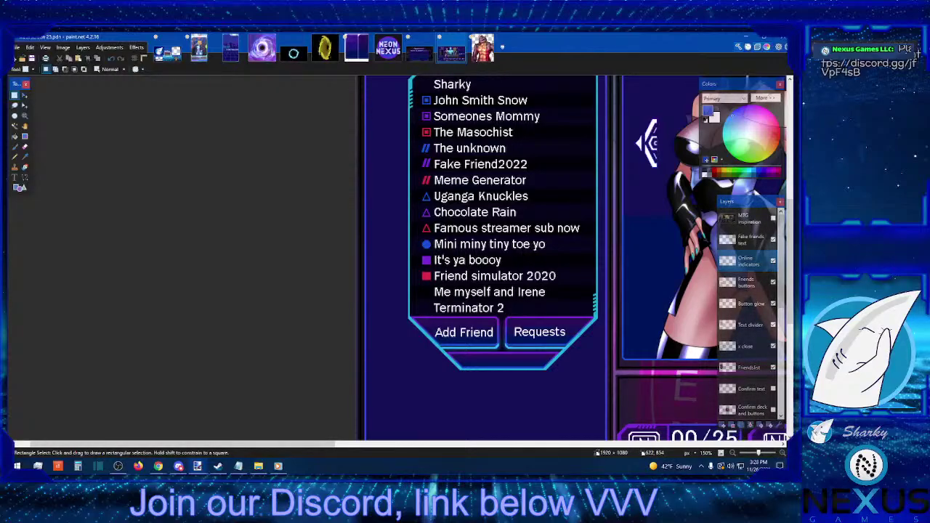
Clear two narrow vertical pixel strips from the left interior of the blue Mini miny tiny toe yo circle, keeping its rim
{"action": "left_click", "coordinate": [783, 452]}
{"action": "left_click", "coordinate": [783, 453]}
{"action": "left_click", "coordinate": [782, 452]}
{"action": "left_click", "coordinate": [782, 453]}
{"action": "left_click", "coordinate": [782, 452]}
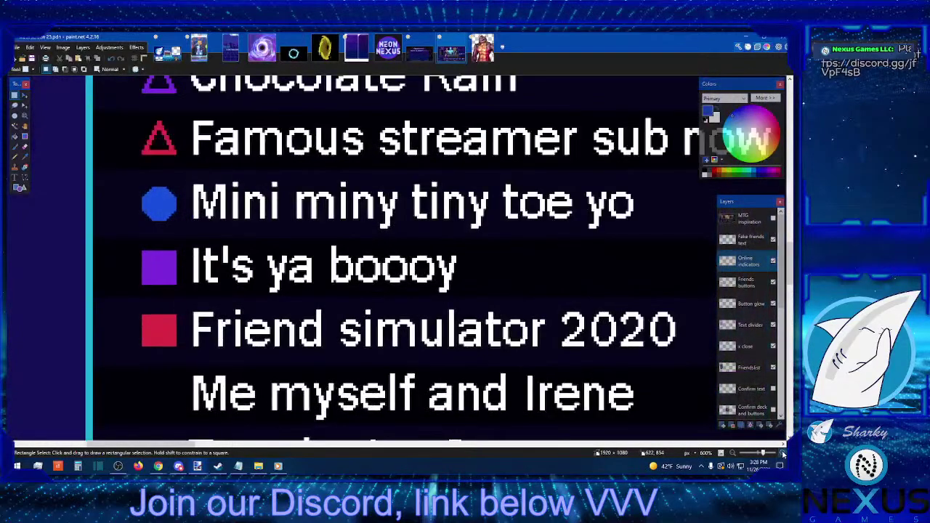
{"action": "left_click", "coordinate": [783, 452]}
{"action": "left_click", "coordinate": [782, 453]}
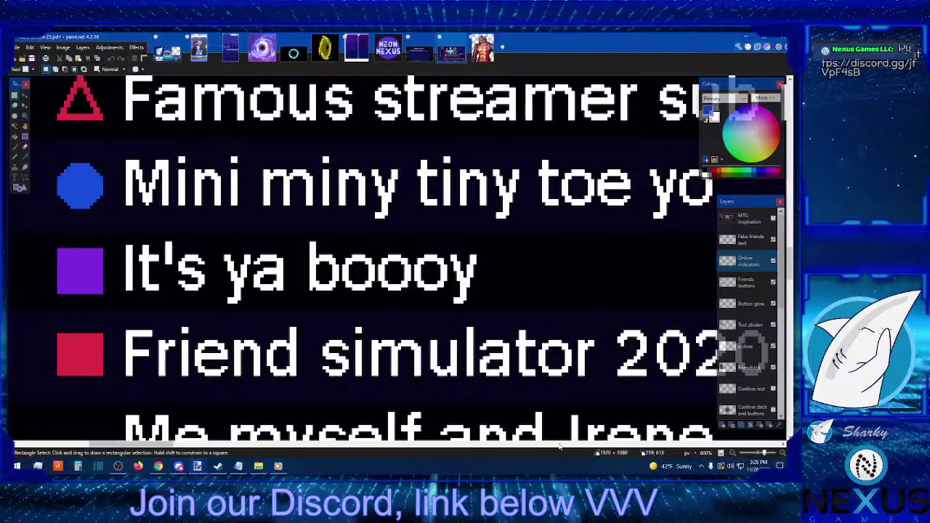
{"action": "left_click_drag", "start_coordinate": [629, 446], "coordinate": [80, 445]}
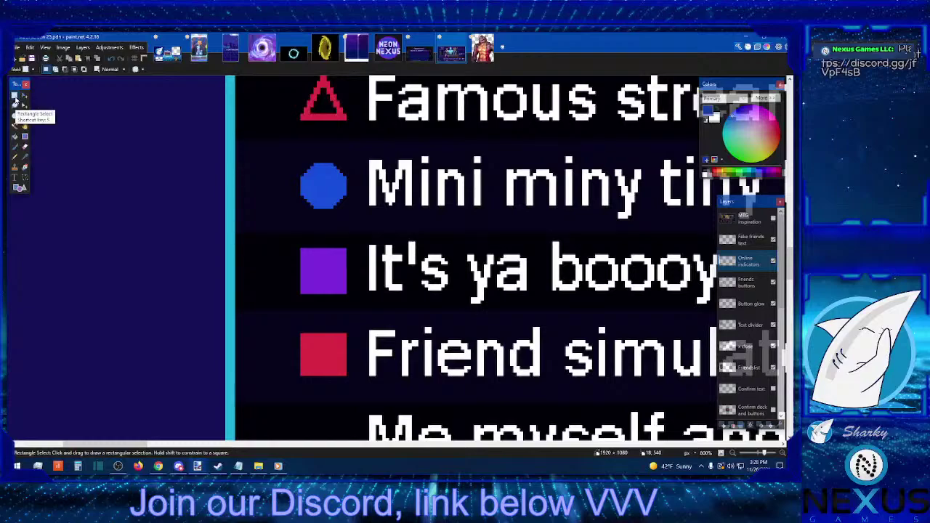
{"action": "scroll", "coordinate": [525, 372], "scroll_direction": "up", "scroll_amount": 3}
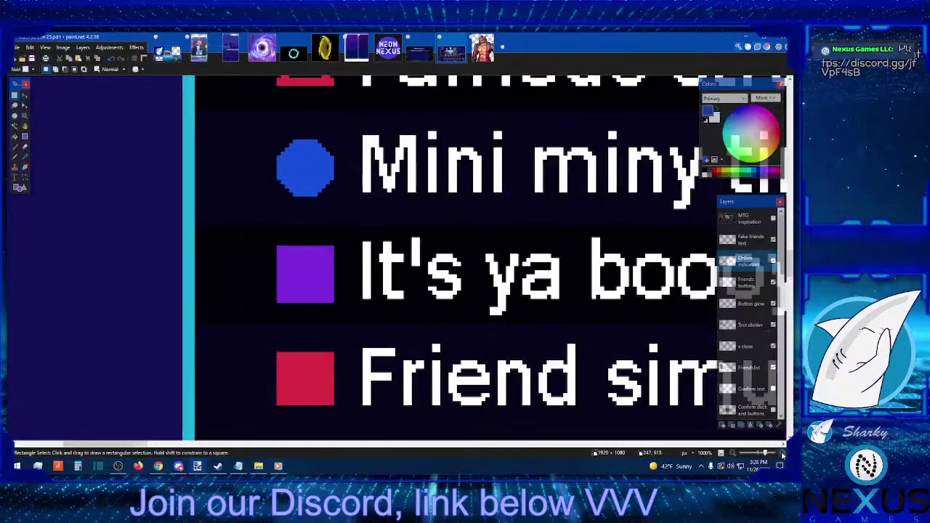
{"action": "scroll", "coordinate": [358, 354], "scroll_direction": "up", "scroll_amount": 2}
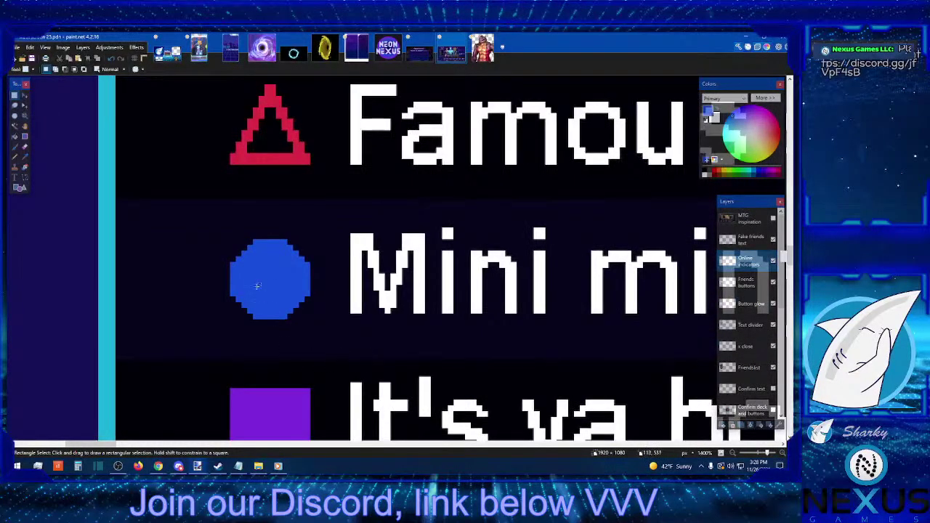
{"action": "left_click_drag", "start_coordinate": [246, 268], "coordinate": [246, 273]}
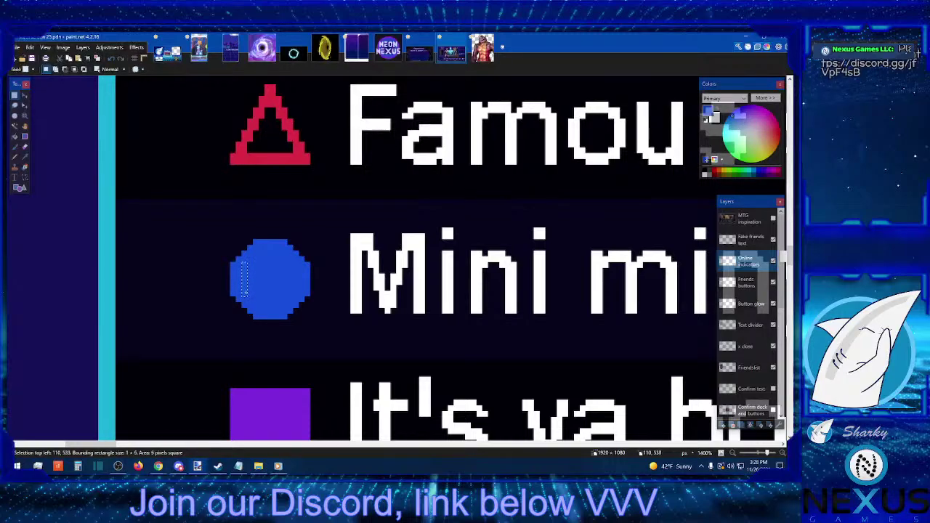
{"action": "key", "text": "Delete"}
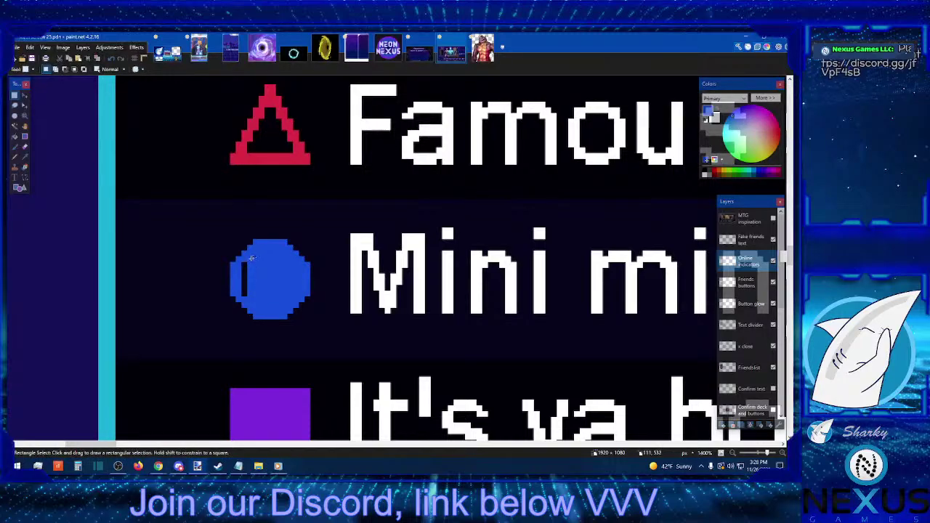
{"action": "left_click_drag", "start_coordinate": [252, 258], "coordinate": [251, 266]}
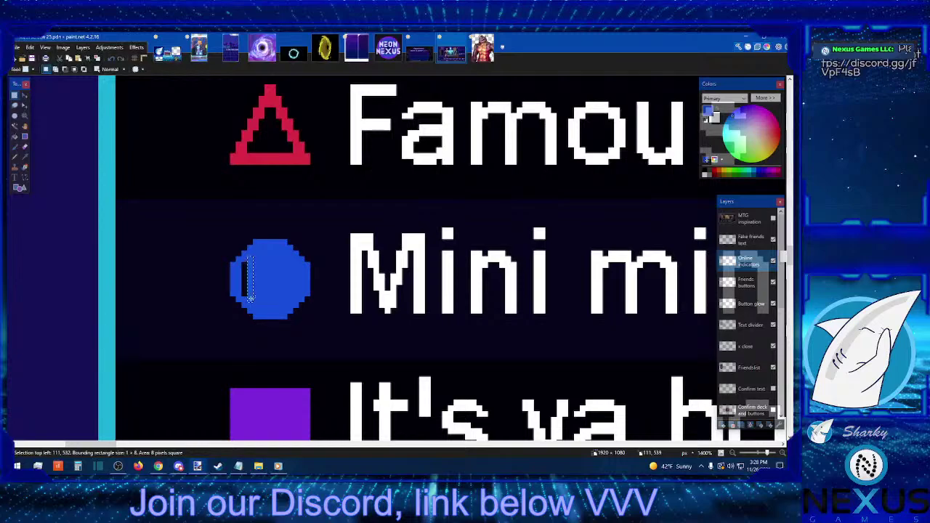
{"action": "key", "text": "Delete"}
Clear the middle and right interior of the blue circle with rectangular selections, leaving only a circular outline
{"action": "left_click_drag", "start_coordinate": [256, 252], "coordinate": [257, 306]}
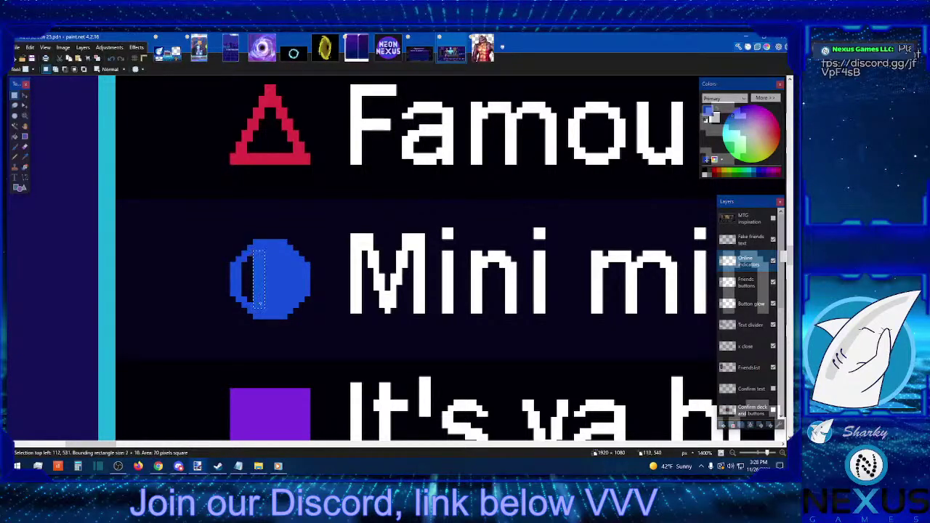
{"action": "left_click_drag", "start_coordinate": [257, 306], "coordinate": [288, 308]}
{"action": "key", "text": "Delete"}
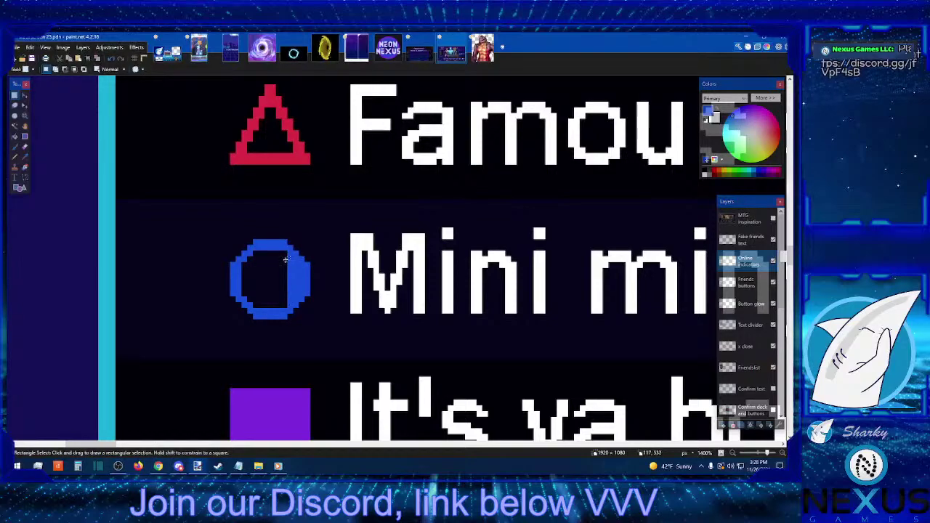
{"action": "left_click_drag", "start_coordinate": [287, 262], "coordinate": [295, 307]}
{"action": "key", "text": "Delete"}
{"action": "left_click_drag", "start_coordinate": [288, 261], "coordinate": [295, 293]}
{"action": "key", "text": "Delete"}
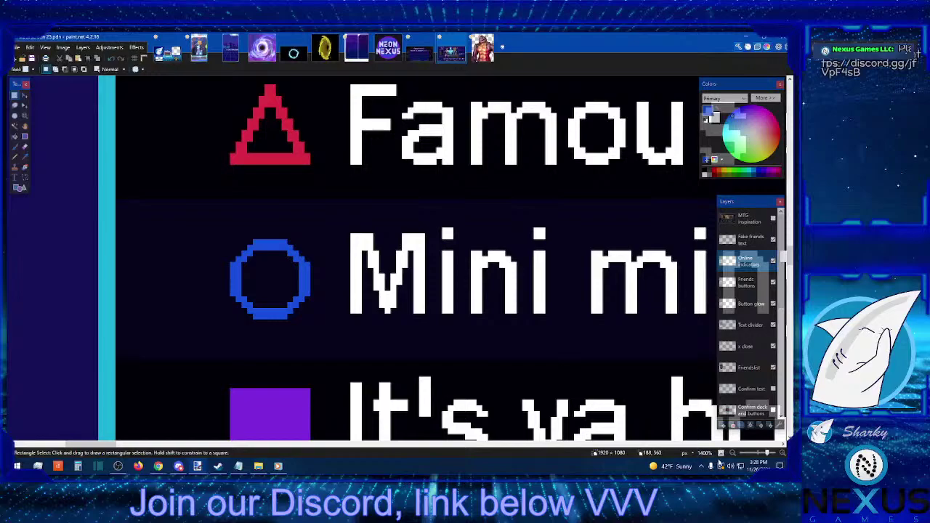
Try drawing a small blue pencil ring in the centre of the hollow Mini miny tiny toe yo circle
{"action": "scroll", "coordinate": [736, 457], "scroll_direction": "down", "scroll_amount": 8}
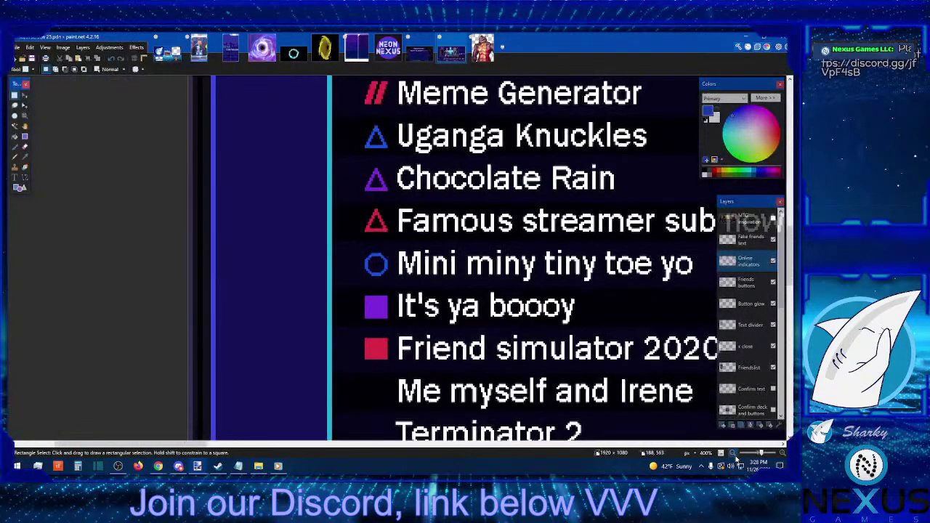
{"action": "scroll", "coordinate": [736, 457], "scroll_direction": "down", "scroll_amount": 1}
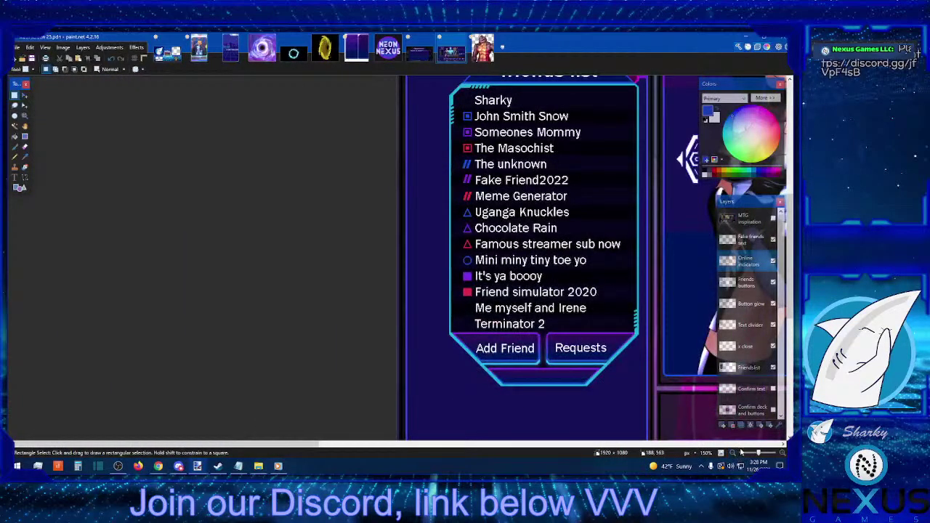
{"action": "scroll", "coordinate": [782, 453], "scroll_direction": "up", "scroll_amount": 6}
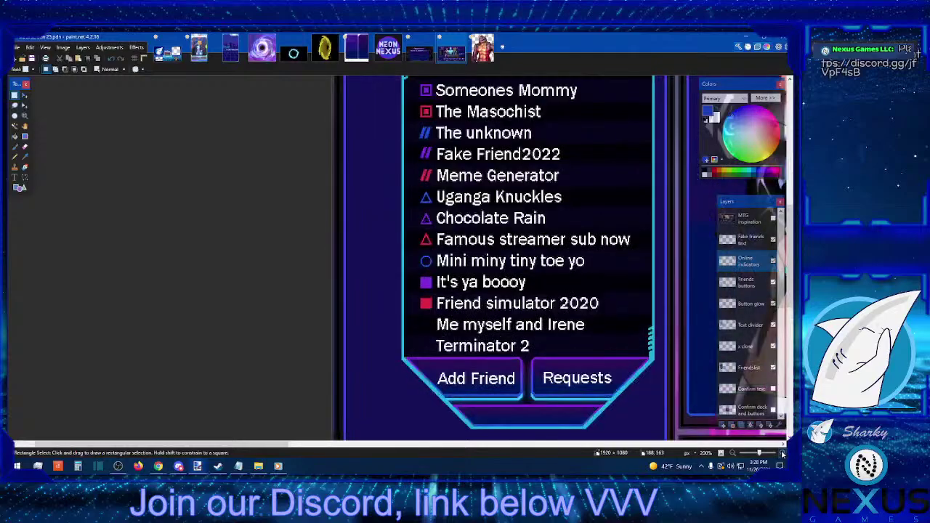
{"action": "scroll", "coordinate": [783, 454], "scroll_direction": "up", "scroll_amount": 1}
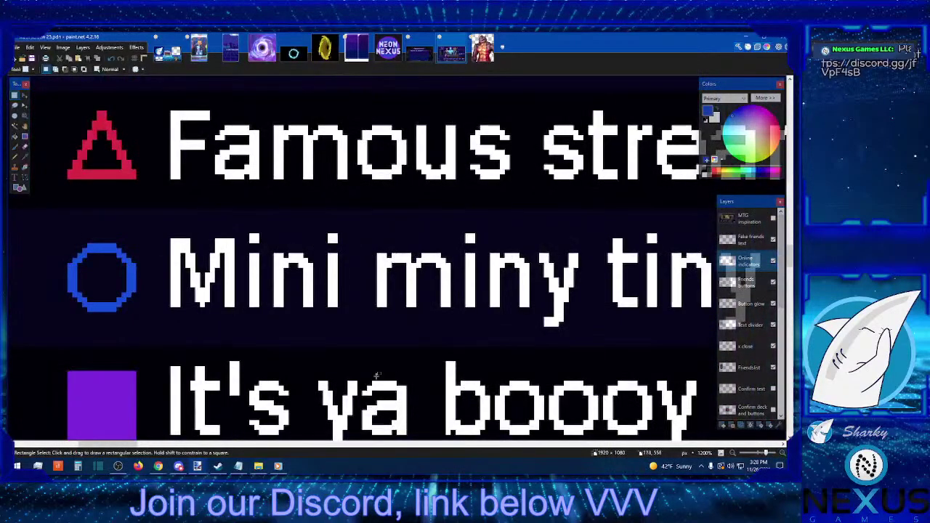
{"action": "left_click", "coordinate": [26, 157]}
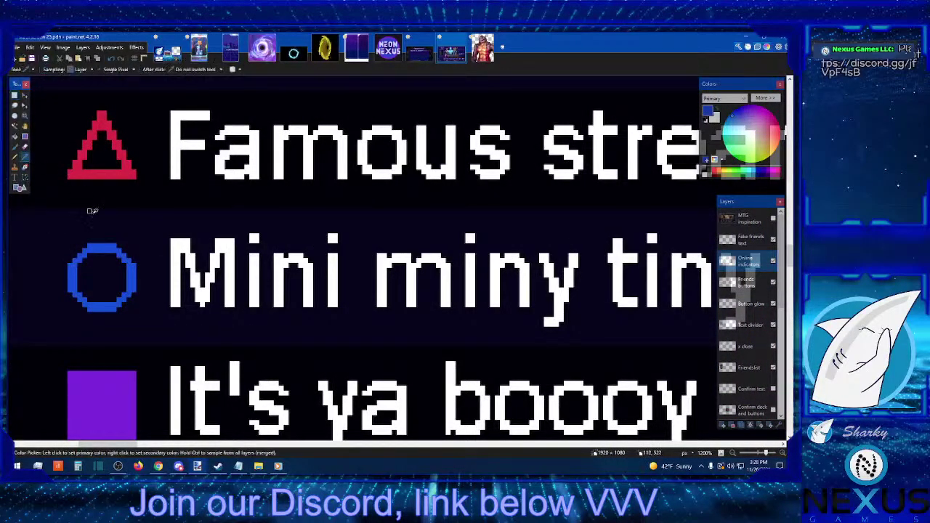
{"action": "left_click", "coordinate": [15, 156]}
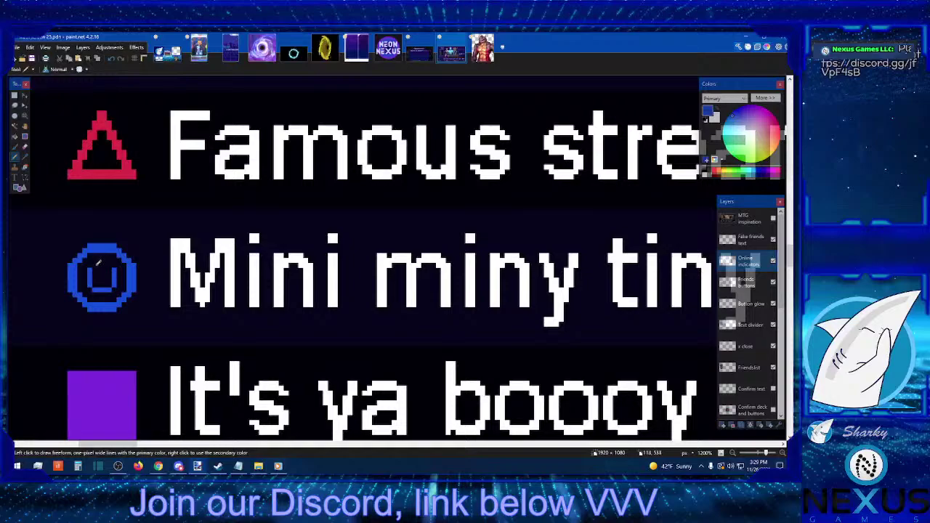
{"action": "left_click_drag", "start_coordinate": [93, 262], "coordinate": [108, 262]}
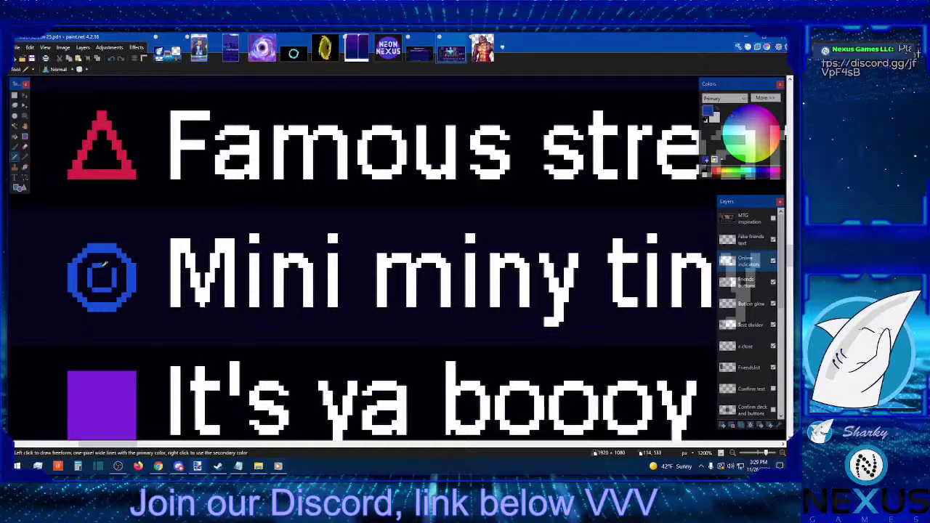
Try filling the small inner ring with blue, undoing the layer-wide fill and limiting the flood to the enclosed area
{"action": "left_click", "coordinate": [14, 136]}
{"action": "left_click", "coordinate": [98, 275]}
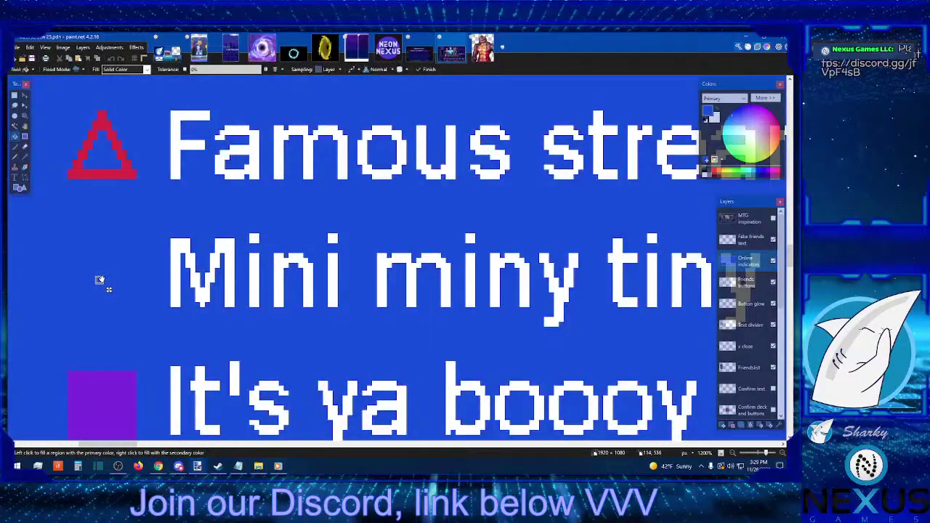
{"action": "left_click", "coordinate": [111, 59]}
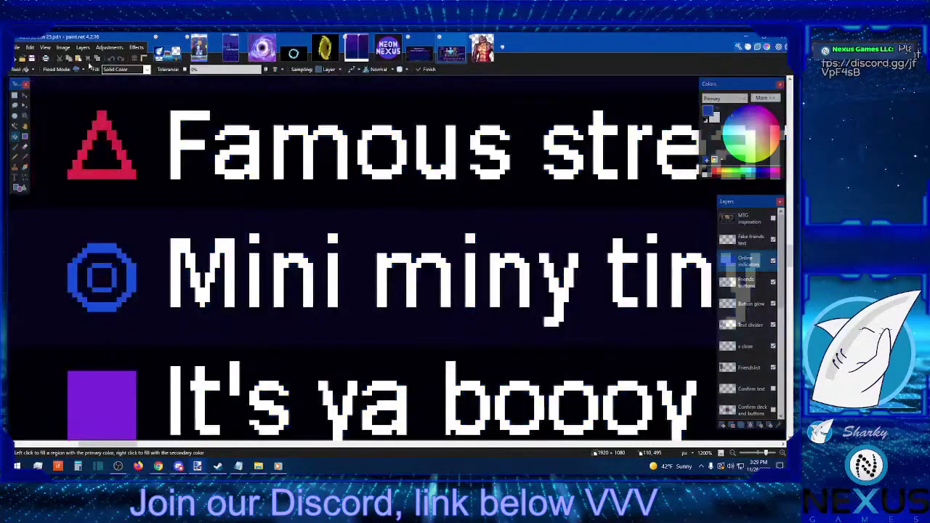
{"action": "left_click", "coordinate": [104, 275]}
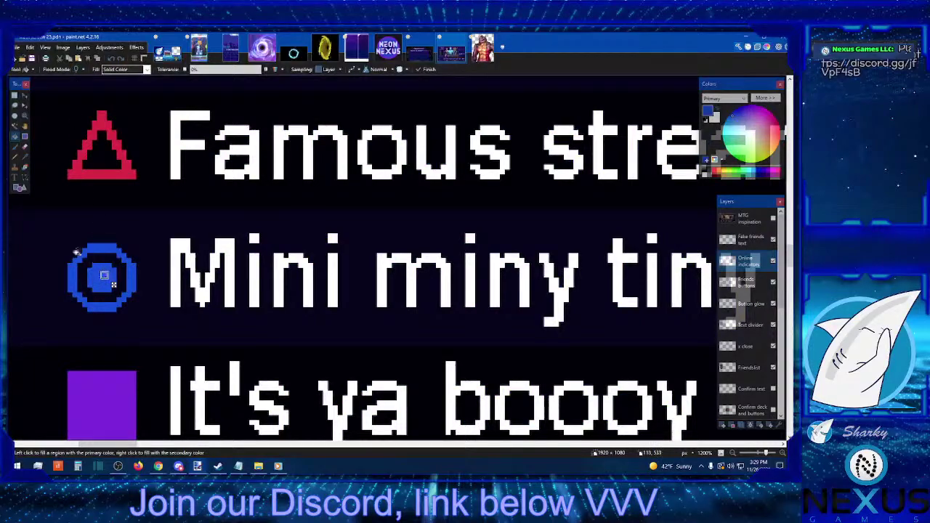
{"action": "left_click", "coordinate": [14, 96]}
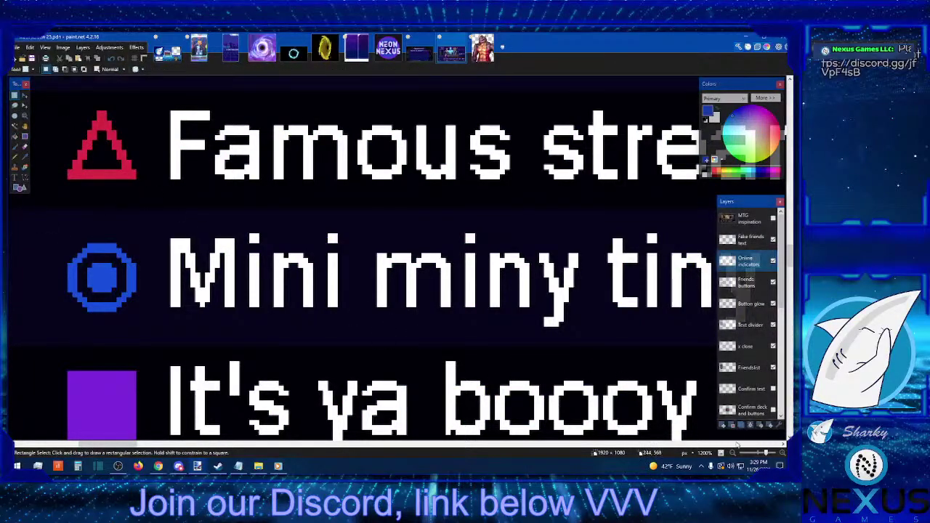
Examine the blue circle with its centre dot alongside the other friend indicators at 150% zoom
{"action": "left_click", "coordinate": [732, 452]}
{"action": "left_click", "coordinate": [732, 453]}
{"action": "left_click", "coordinate": [733, 453]}
{"action": "left_click", "coordinate": [733, 452]}
{"action": "left_click", "coordinate": [733, 453]}
{"action": "left_click", "coordinate": [733, 452]}
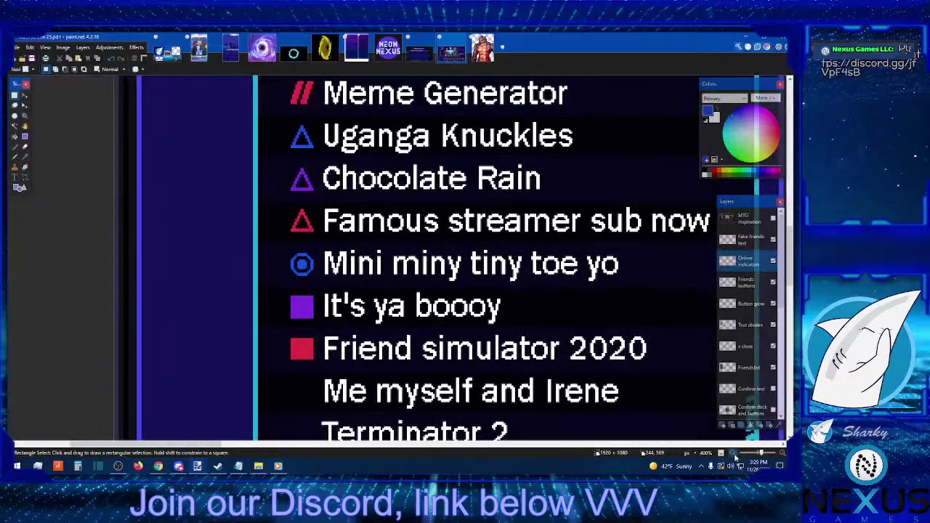
{"action": "left_click", "coordinate": [732, 453]}
{"action": "left_click", "coordinate": [732, 453]}
{"action": "left_click", "coordinate": [733, 453]}
{"action": "left_click", "coordinate": [732, 453]}
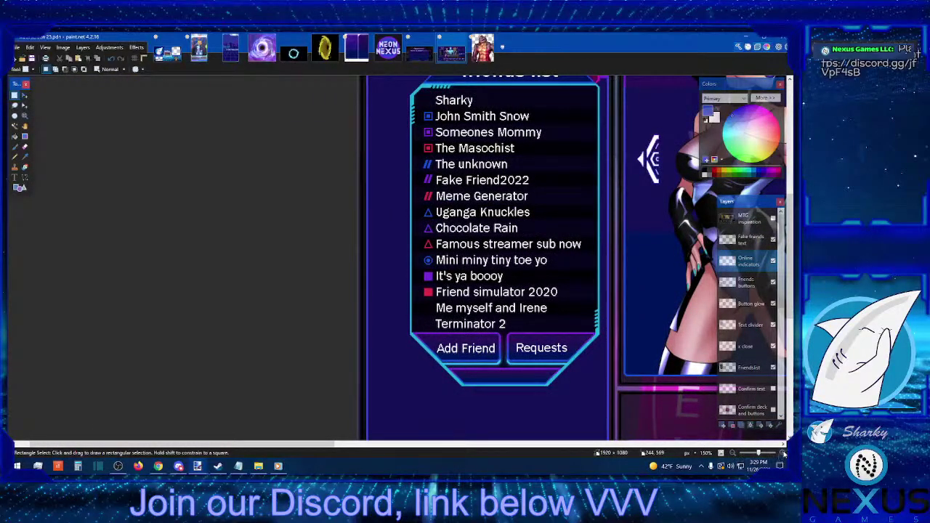
Remove the centre dot, copy the 14 × 14 pixel blue circle outline, and place the copy over It's ya boooy's purple square
{"action": "left_click", "coordinate": [14, 126]}
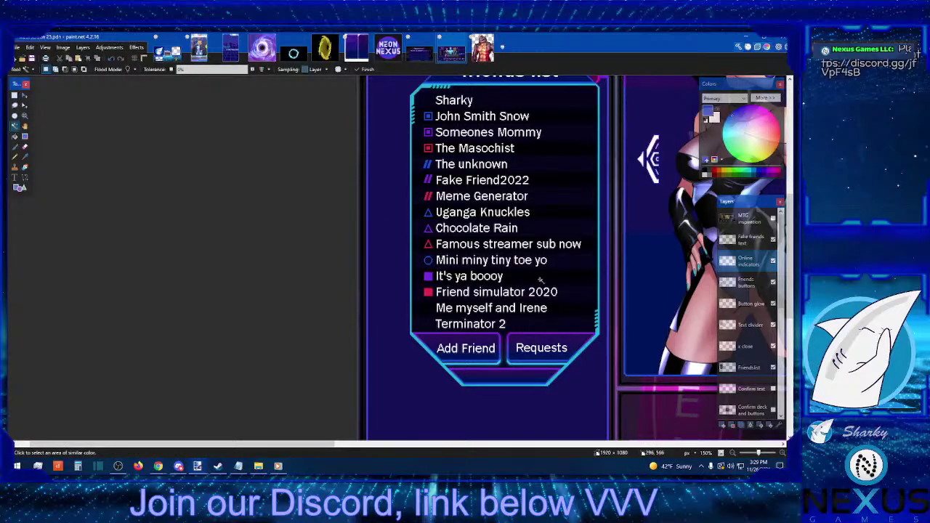
{"action": "left_click", "coordinate": [782, 452]}
{"action": "left_click", "coordinate": [781, 452]}
{"action": "left_click", "coordinate": [782, 452]}
{"action": "left_click", "coordinate": [782, 453]}
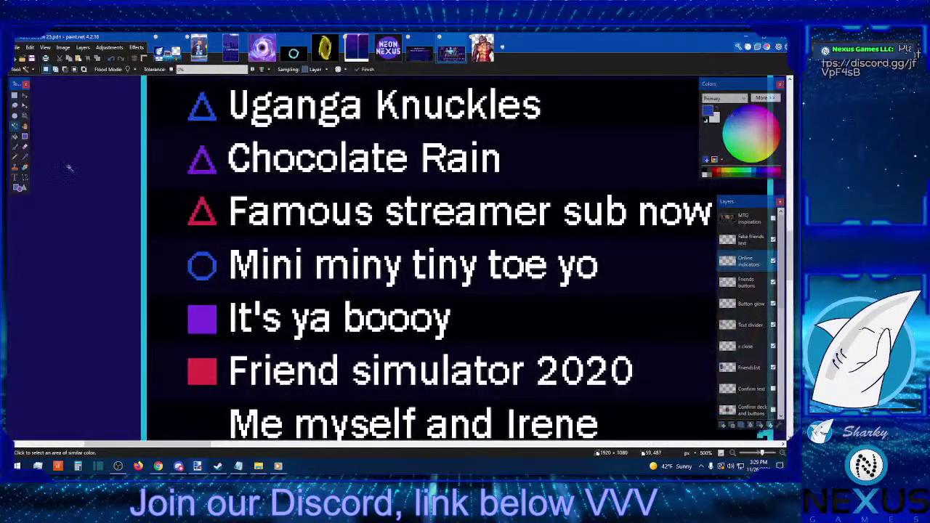
{"action": "left_click", "coordinate": [15, 95]}
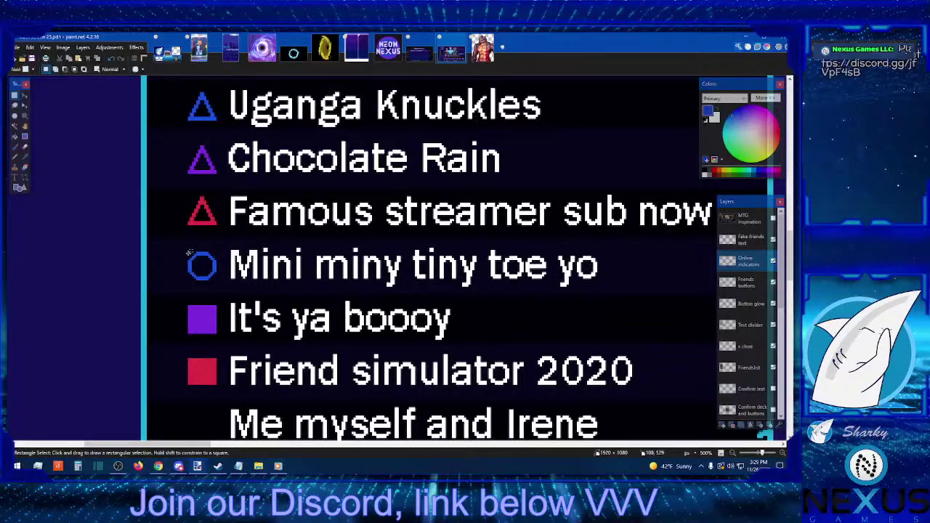
{"action": "left_click_drag", "start_coordinate": [189, 253], "coordinate": [217, 280]}
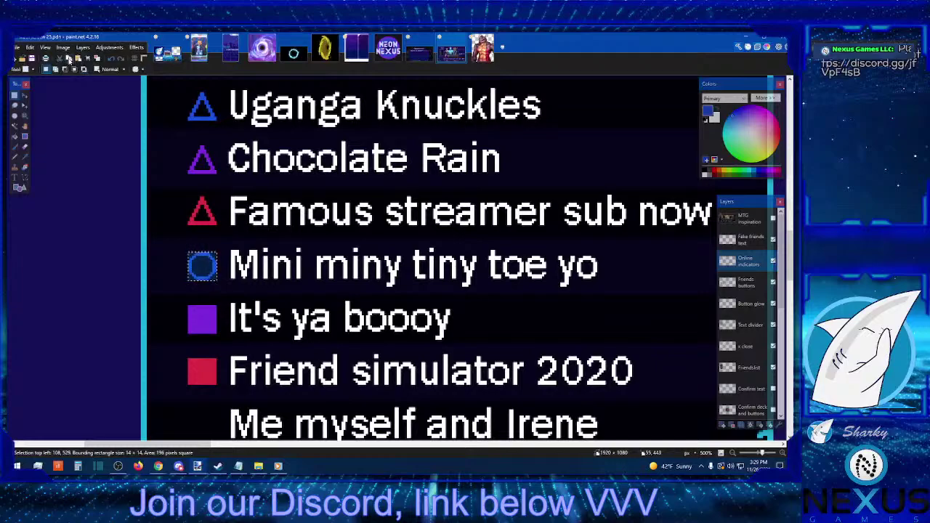
{"action": "left_click", "coordinate": [80, 59]}
{"action": "scroll", "coordinate": [233, 243], "scroll_direction": "down", "scroll_amount": 1}
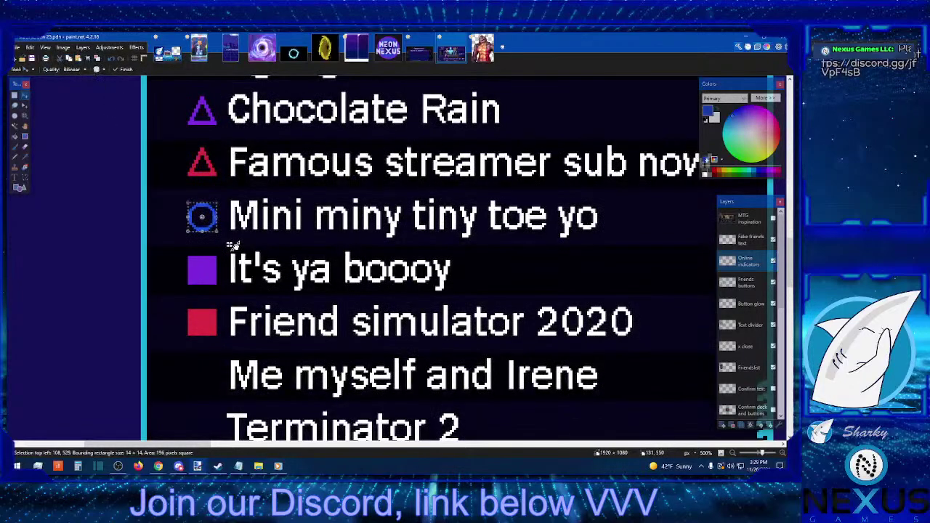
{"action": "key", "text": "Down"}
{"action": "key", "text": "Down"}
{"action": "key", "text": "Down"}
{"action": "key", "text": "Down"}
{"action": "key", "text": "Down"}
{"action": "key", "text": "Down"}
{"action": "key", "text": "Down"}
{"action": "key", "text": "Down"}
{"action": "key", "text": "Down"}
{"action": "key", "text": "Down"}
{"action": "key", "text": "Down"}
{"action": "key", "text": "Down"}
{"action": "key", "text": "Down"}
{"action": "key", "text": "Down"}
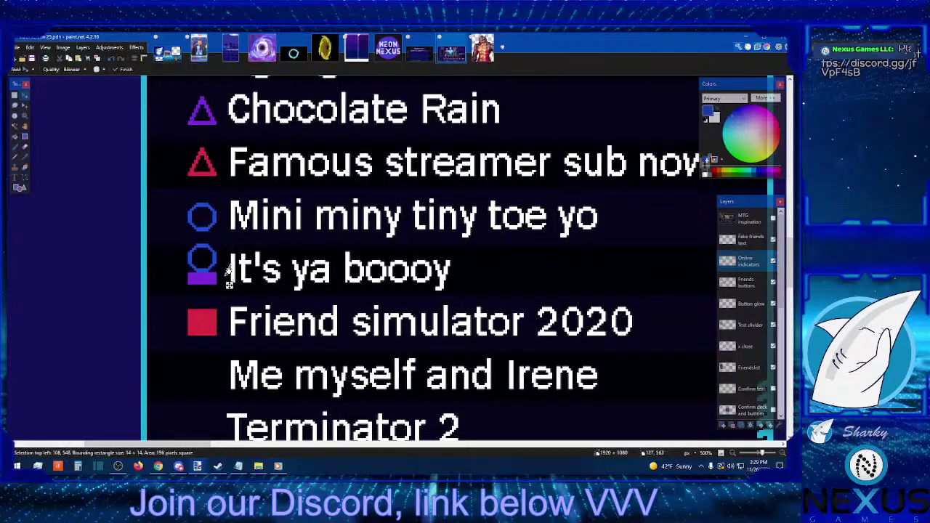
{"action": "key", "text": "Down"}
{"action": "key", "text": "Down"}
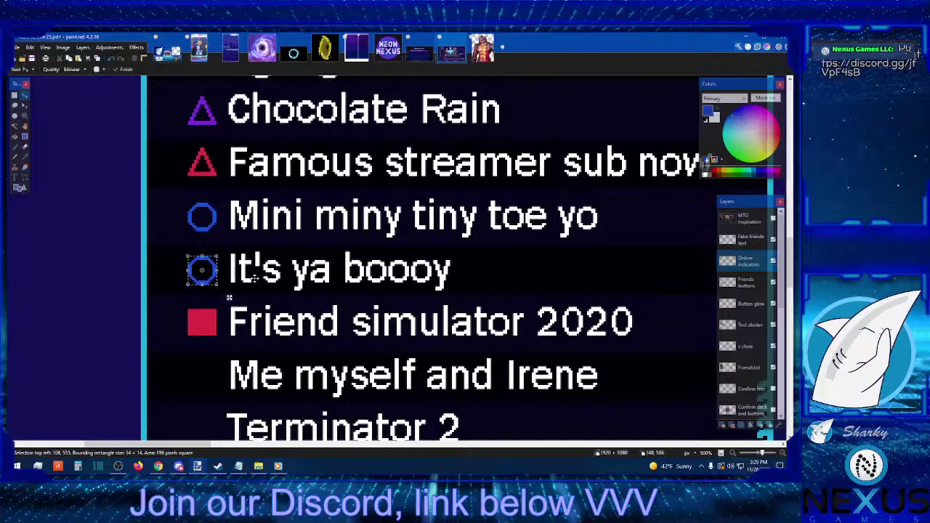
Paste another blue circle outline and move it straight down over Friend simulator 2020's red square
{"action": "left_click", "coordinate": [77, 62]}
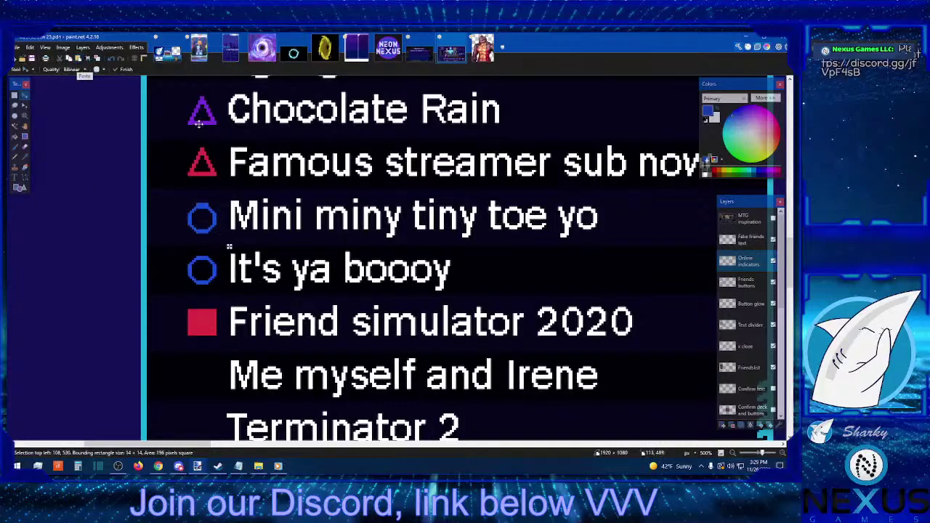
{"action": "key", "text": "Down"}
{"action": "key", "text": "Down"}
{"action": "key", "text": "Down"}
{"action": "key", "text": "Down"}
{"action": "key", "text": "Down"}
{"action": "key", "text": "Down"}
{"action": "key", "text": "Down"}
{"action": "key", "text": "Down"}
{"action": "key", "text": "Down"}
{"action": "key", "text": "Down"}
{"action": "key", "text": "Down"}
{"action": "key", "text": "Down"}
{"action": "key", "text": "Down"}
{"action": "key", "text": "Down"}
{"action": "key", "text": "Down"}
{"action": "key", "text": "Down"}
{"action": "key", "text": "Down"}
{"action": "key", "text": "Down"}
{"action": "key", "text": "Down"}
{"action": "key", "text": "Down"}
{"action": "key", "text": "Down"}
{"action": "key", "text": "Down"}
{"action": "key", "text": "Down"}
{"action": "key", "text": "Down"}
{"action": "key", "text": "Down"}
{"action": "key", "text": "Down"}
{"action": "key", "text": "Down"}
{"action": "key", "text": "Down"}
{"action": "key", "text": "Down"}
{"action": "key", "text": "Down"}
{"action": "key", "text": "Down"}
{"action": "key", "text": "Down"}
{"action": "key", "text": "Down"}
{"action": "key", "text": "Down"}
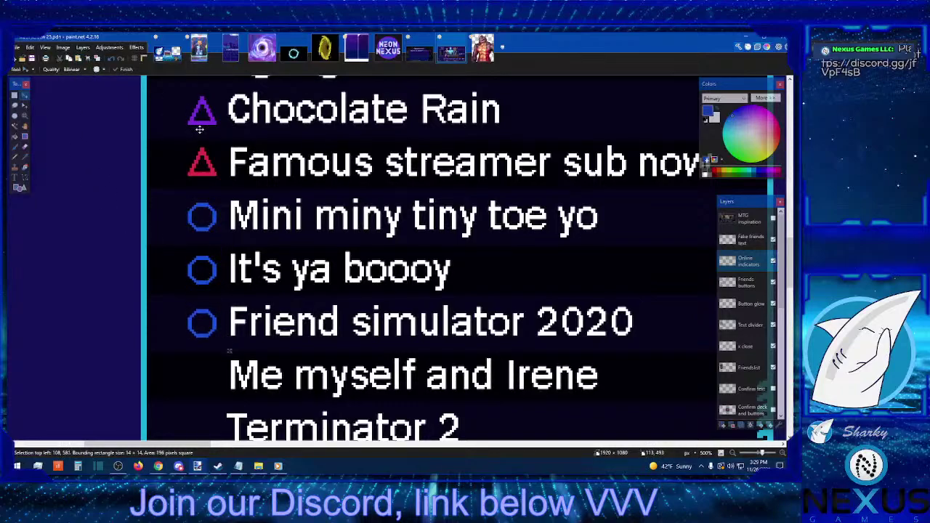
{"action": "left_click", "coordinate": [14, 96]}
Recolour It's ya boooy's circle purple and Friend simulator 2020's circle red, using colours sampled from the purple and red triangles
{"action": "left_click", "coordinate": [25, 156]}
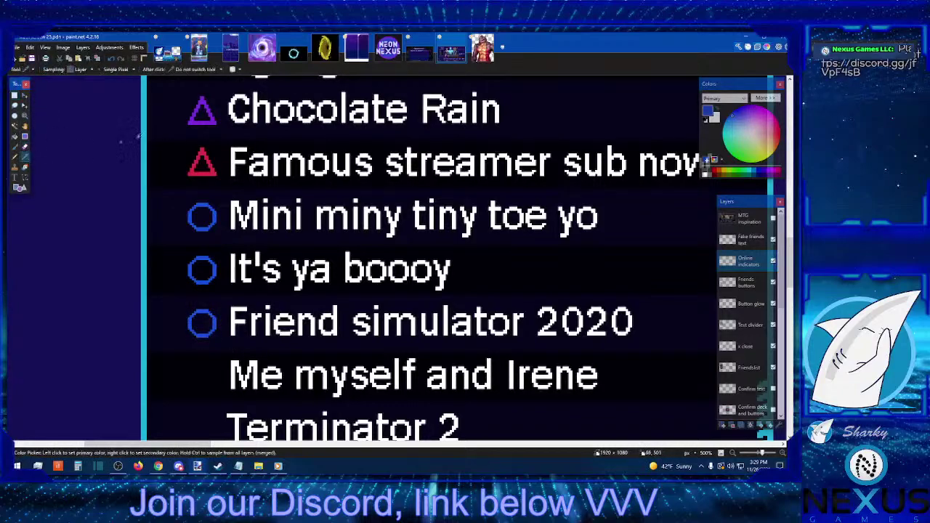
{"action": "left_click", "coordinate": [203, 119]}
{"action": "left_click", "coordinate": [15, 136]}
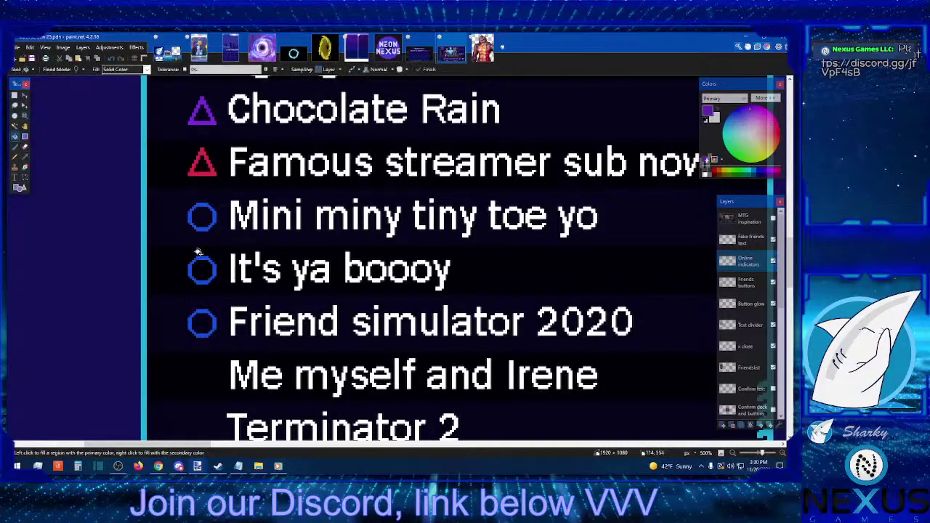
{"action": "left_click", "coordinate": [25, 155]}
{"action": "left_click", "coordinate": [205, 171]}
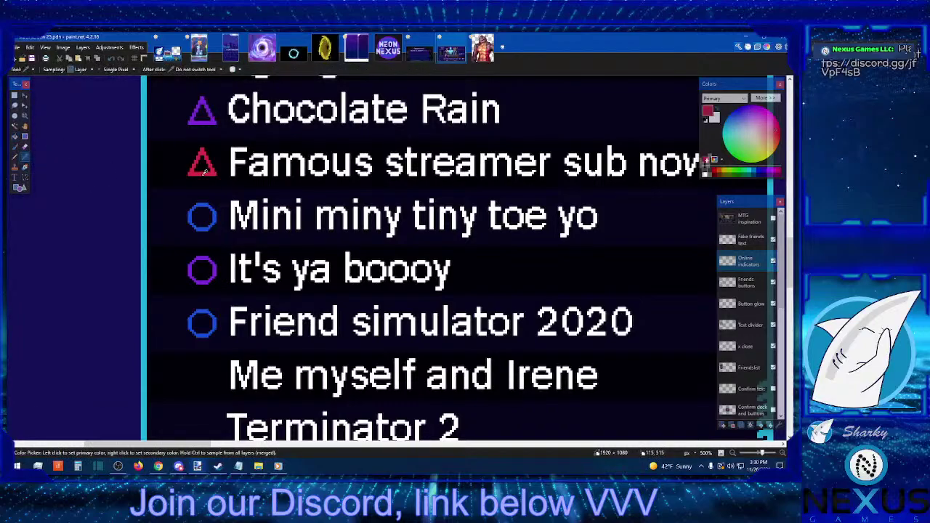
{"action": "left_click", "coordinate": [15, 137]}
{"action": "left_click", "coordinate": [215, 323]}
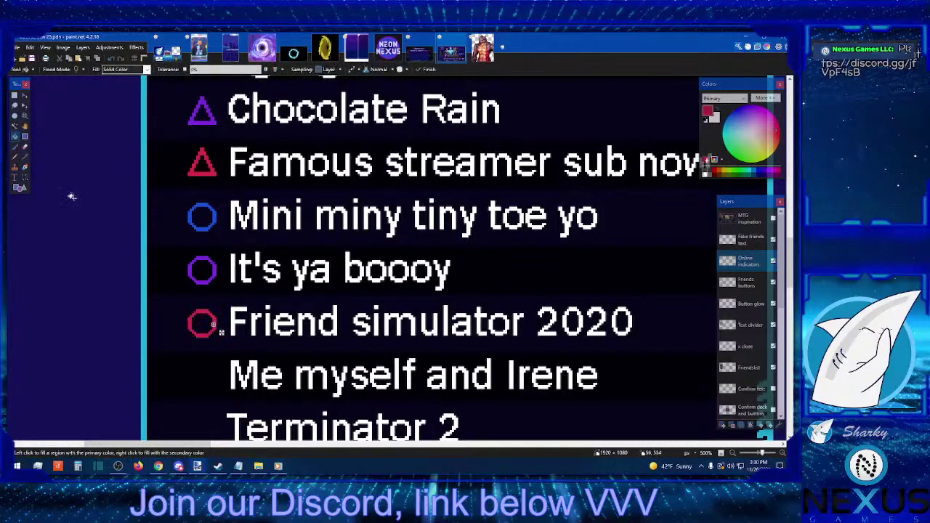
Save the mock-up with the recoloured circle indicators
{"action": "left_click", "coordinate": [14, 95]}
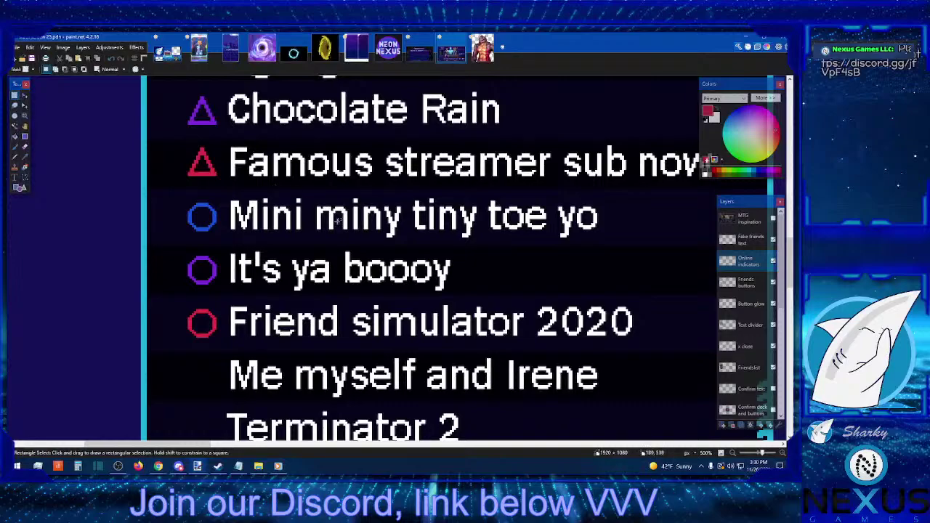
{"action": "left_click", "coordinate": [733, 453]}
{"action": "left_click", "coordinate": [733, 453]}
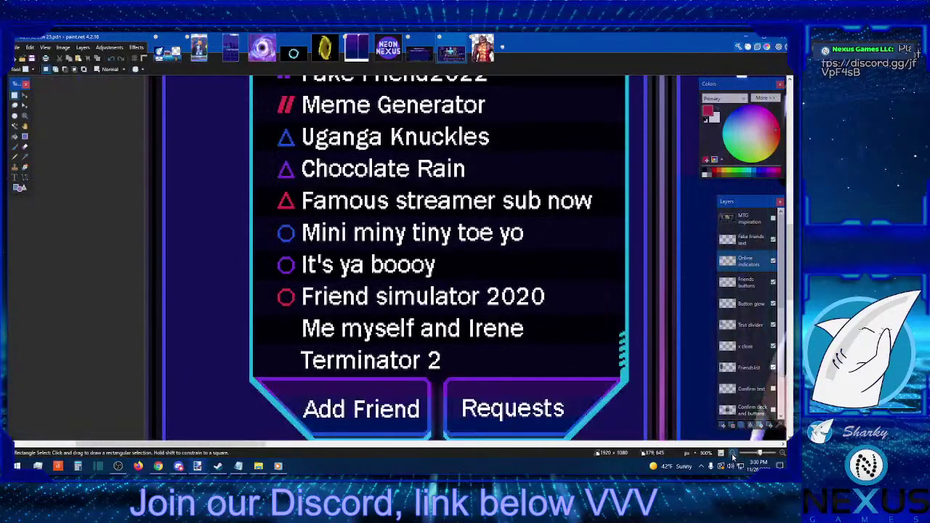
{"action": "left_click", "coordinate": [732, 453]}
{"action": "left_click", "coordinate": [732, 453]}
{"action": "left_click", "coordinate": [733, 454]}
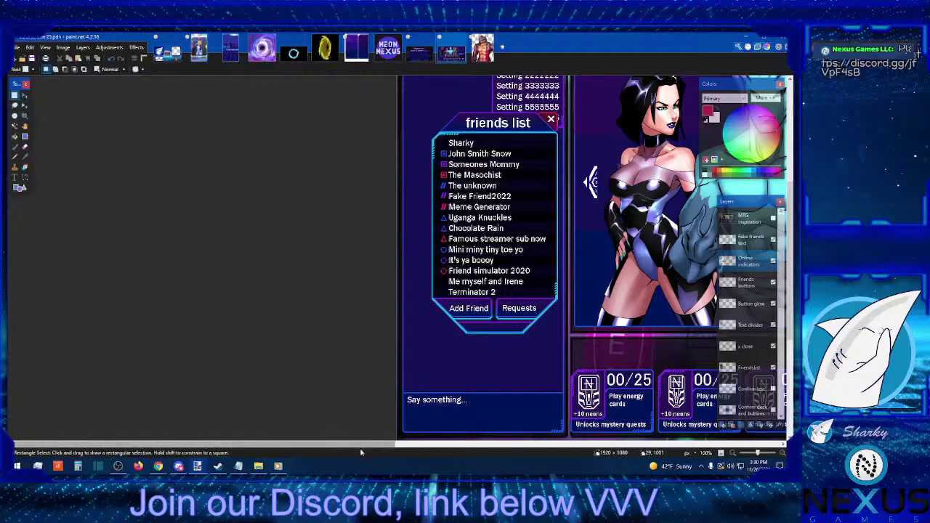
{"action": "left_click_drag", "start_coordinate": [282, 445], "coordinate": [368, 443]}
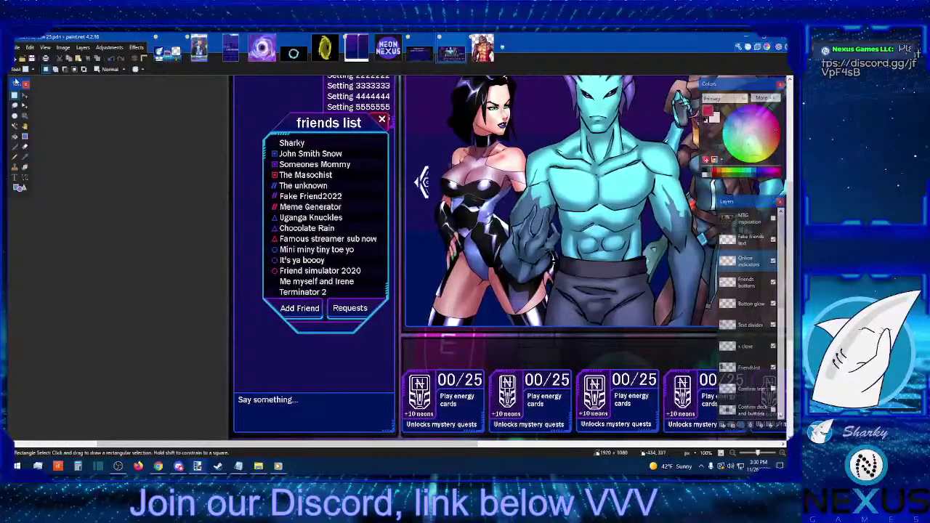
{"action": "left_click", "coordinate": [17, 48]}
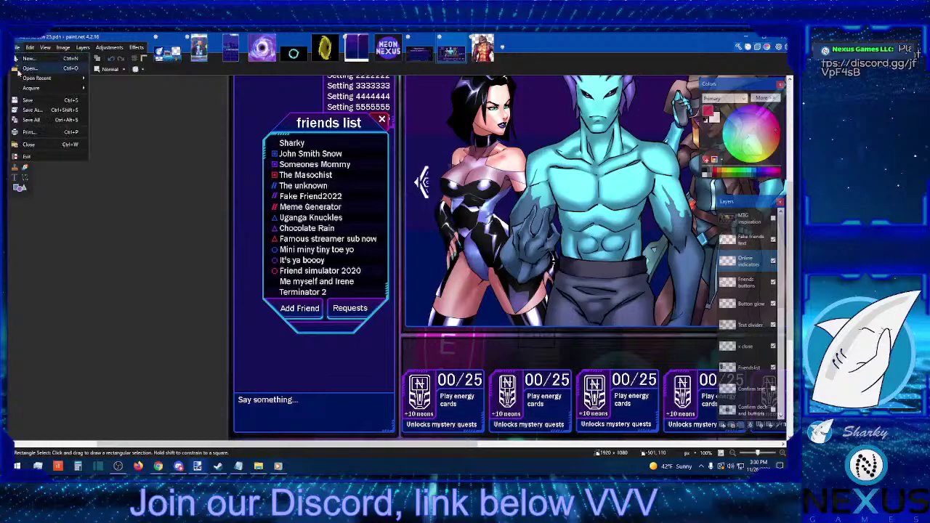
{"action": "left_click", "coordinate": [33, 100]}
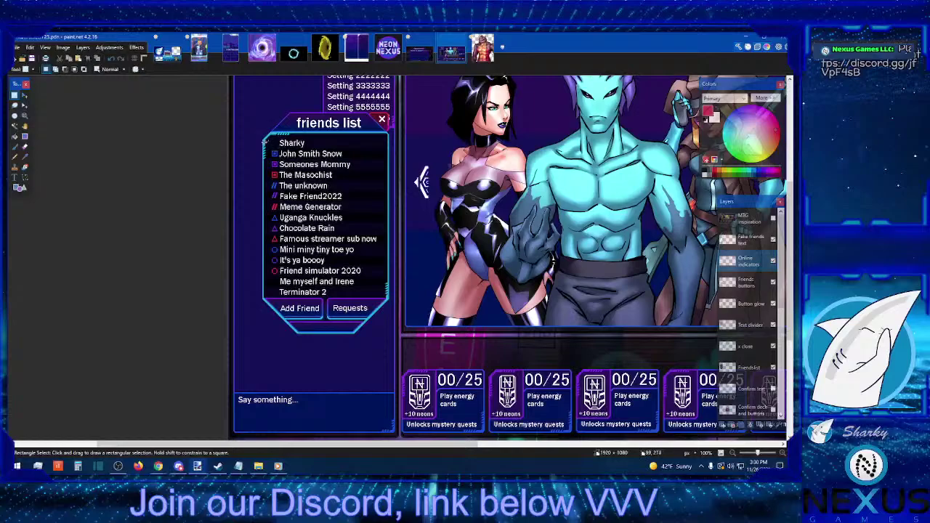
Select the whole column of online indicators and move it up one row so the blue square sits beside the first friend
{"action": "left_click_drag", "start_coordinate": [263, 140], "coordinate": [279, 282]}
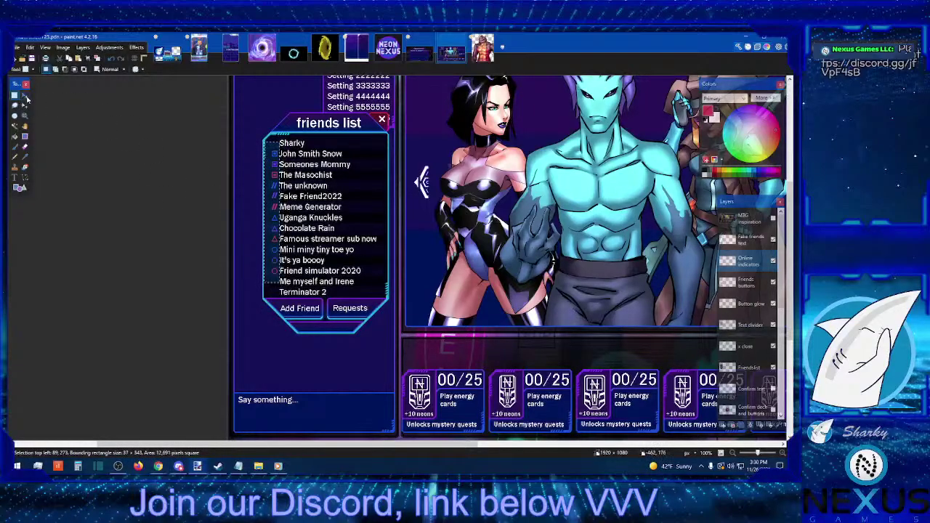
{"action": "left_click", "coordinate": [25, 96]}
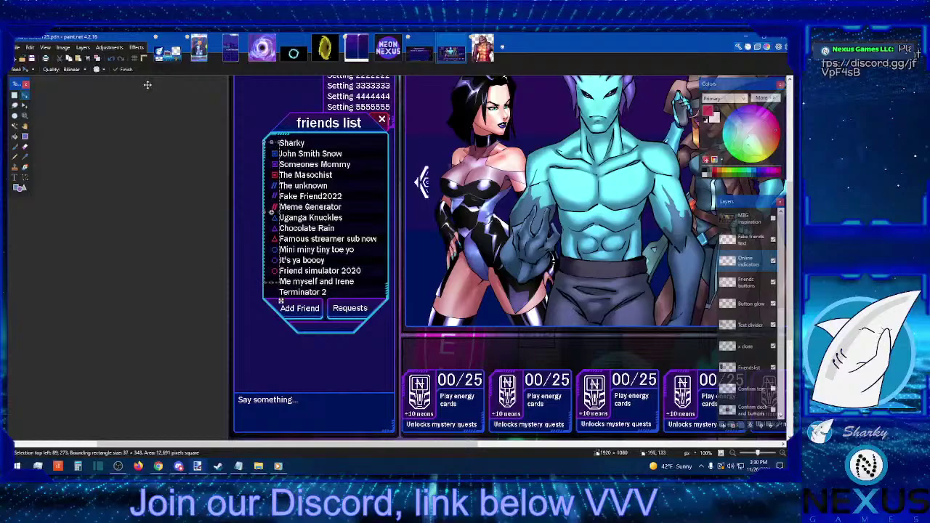
{"action": "key", "text": "Up"}
{"action": "key", "text": "Up"}
{"action": "key", "text": "Up"}
{"action": "key", "text": "Up"}
{"action": "key", "text": "Up"}
{"action": "key", "text": "Up"}
{"action": "key", "text": "Up"}
{"action": "key", "text": "Up"}
{"action": "key", "text": "Up"}
{"action": "key", "text": "Up"}
{"action": "key", "text": "Up"}
{"action": "key", "text": "Up"}
{"action": "key", "text": "Up"}
{"action": "key", "text": "Up"}
{"action": "key", "text": "Up"}
{"action": "key", "text": "Up"}
{"action": "key", "text": "Up"}
{"action": "key", "text": "Up"}
{"action": "key", "text": "Up"}
{"action": "key", "text": "Up"}
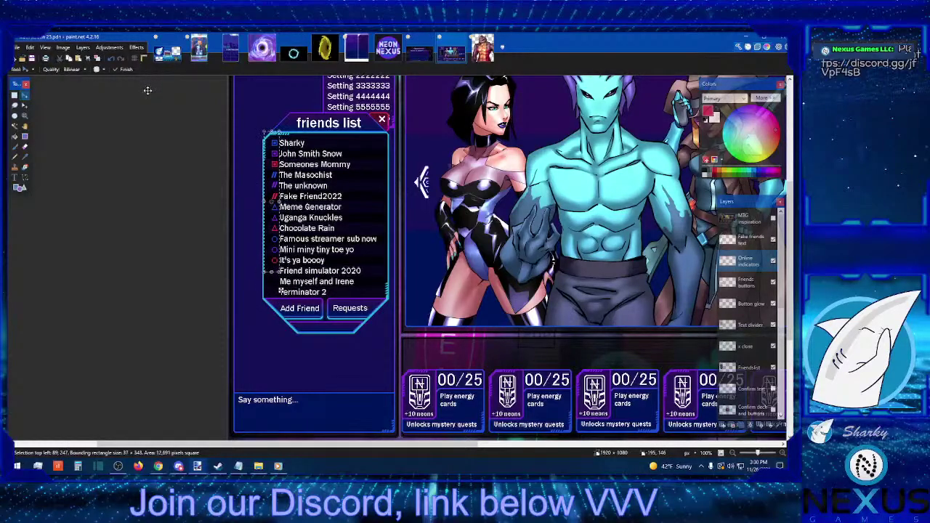
{"action": "left_click", "coordinate": [15, 94]}
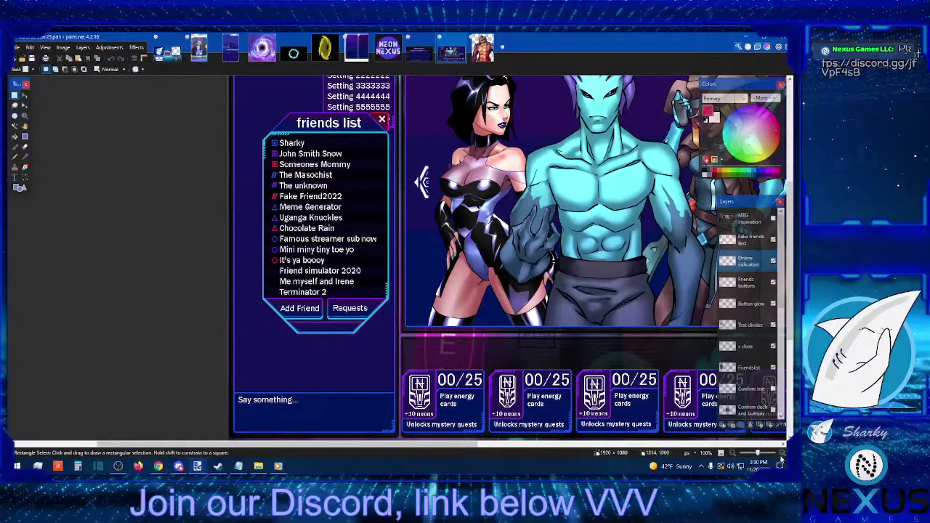
Copy the blue, purple and red square indicators as a 14 × 68 pixel group and place the copy beside the last three friends
{"action": "scroll", "coordinate": [480, 305], "scroll_direction": "up", "scroll_amount": 2}
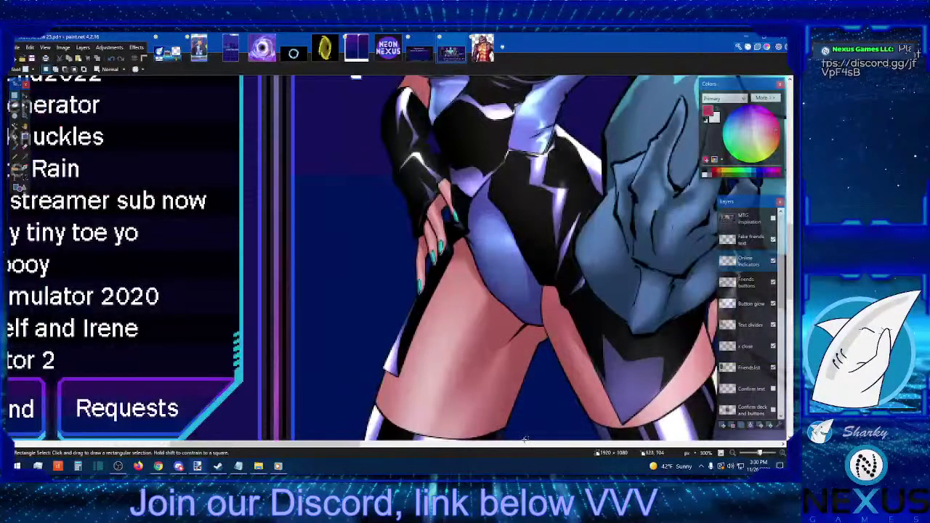
{"action": "left_click_drag", "start_coordinate": [525, 439], "coordinate": [251, 444]}
{"action": "scroll", "coordinate": [329, 116], "scroll_direction": "up", "scroll_amount": 3}
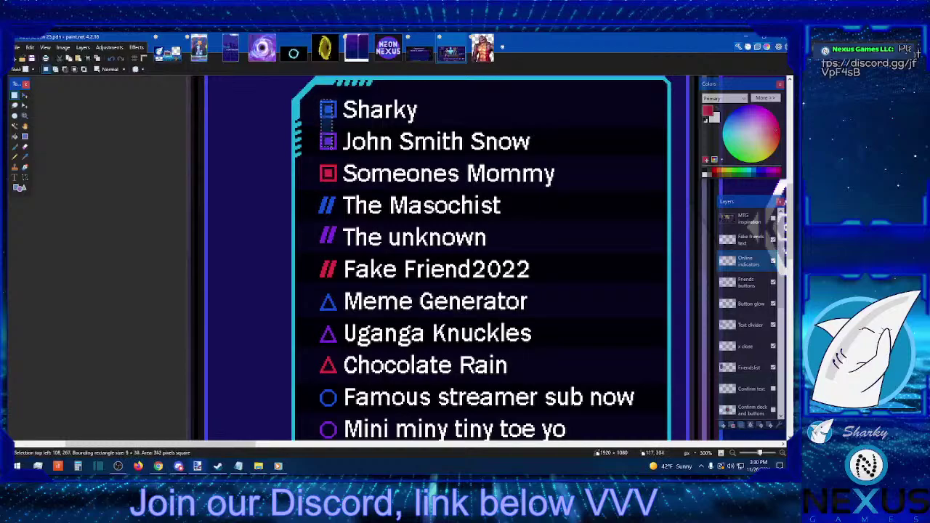
{"action": "left_click_drag", "start_coordinate": [321, 99], "coordinate": [338, 184]}
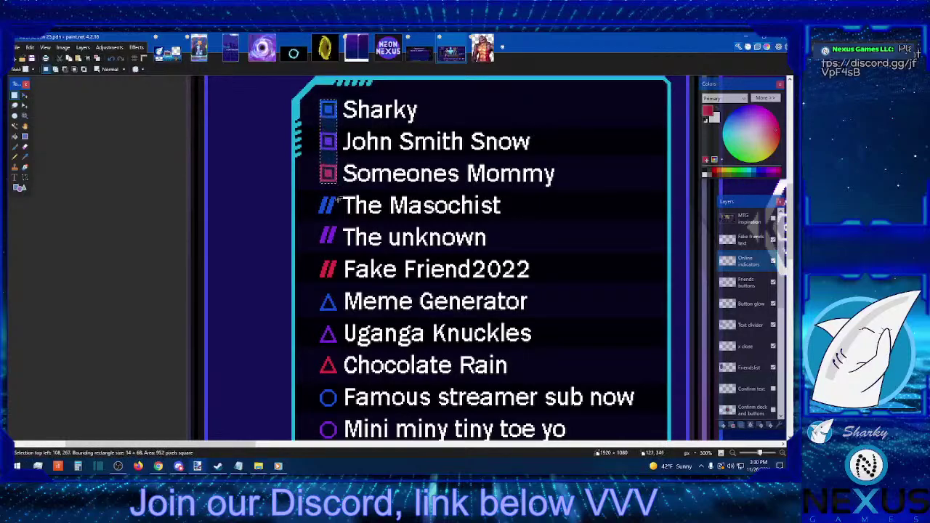
{"action": "left_click", "coordinate": [78, 58]}
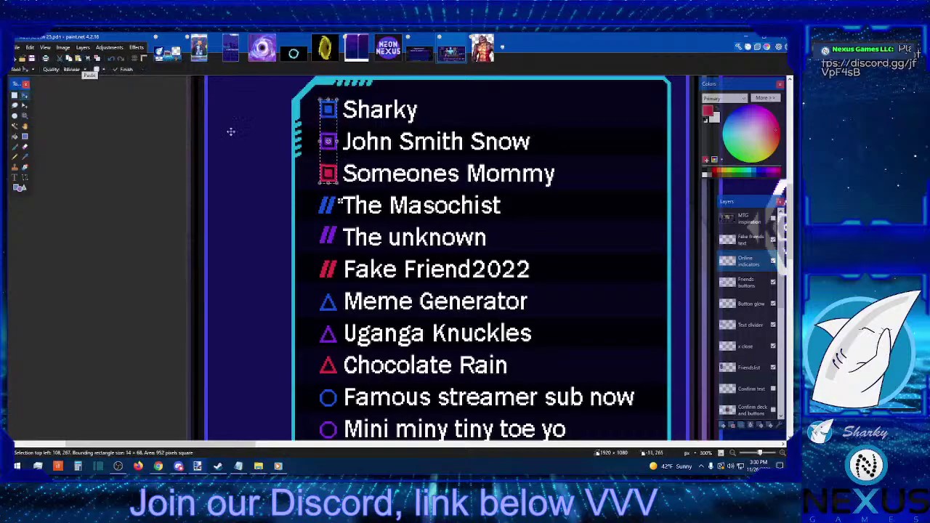
{"action": "left_click_drag", "start_coordinate": [426, 202], "coordinate": [414, 194]}
{"action": "left_click_drag", "start_coordinate": [339, 210], "coordinate": [340, 361]}
{"action": "scroll", "coordinate": [413, 193], "scroll_direction": "down", "scroll_amount": 3}
{"action": "left_click_drag", "start_coordinate": [412, 195], "coordinate": [413, 188]}
{"action": "left_click_drag", "start_coordinate": [340, 284], "coordinate": [339, 438]}
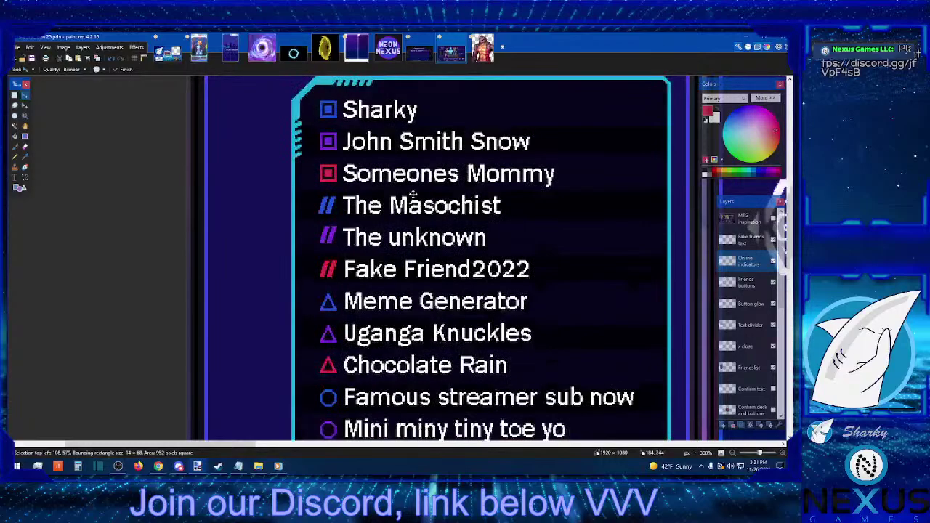
Select the blue double slash beside The Masochist and nudge it one pixel to the right
{"action": "scroll", "coordinate": [413, 191], "scroll_direction": "up", "scroll_amount": 3}
{"action": "left_click", "coordinate": [14, 95]}
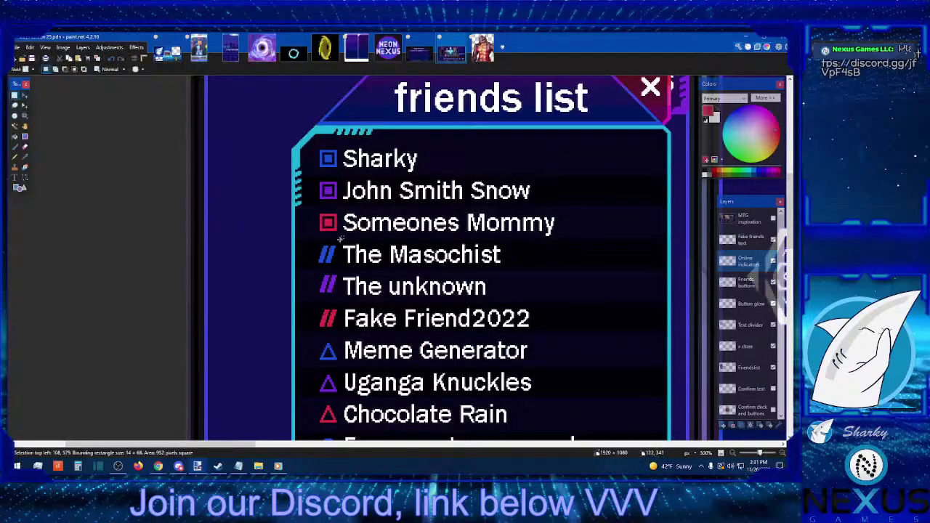
{"action": "left_click_drag", "start_coordinate": [308, 242], "coordinate": [341, 266]}
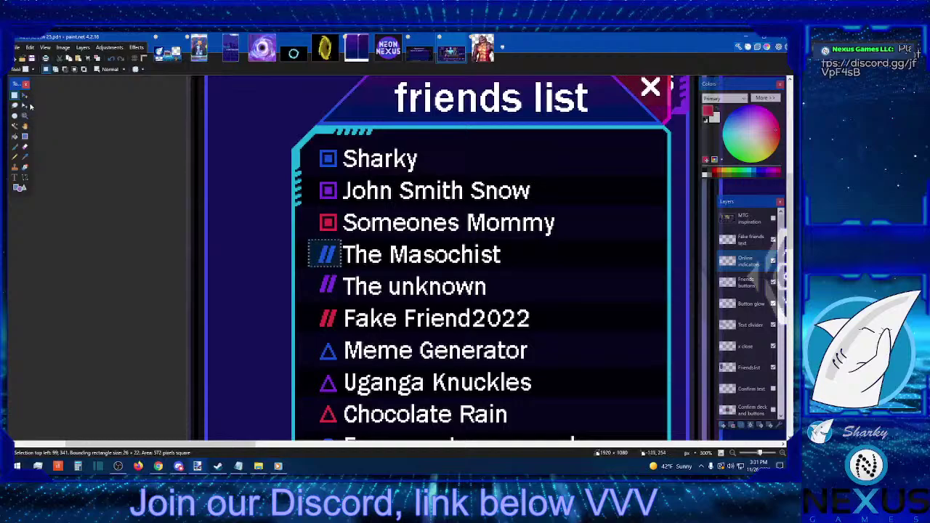
{"action": "left_click", "coordinate": [24, 96]}
{"action": "scroll", "coordinate": [340, 199], "scroll_direction": "down", "scroll_amount": 6}
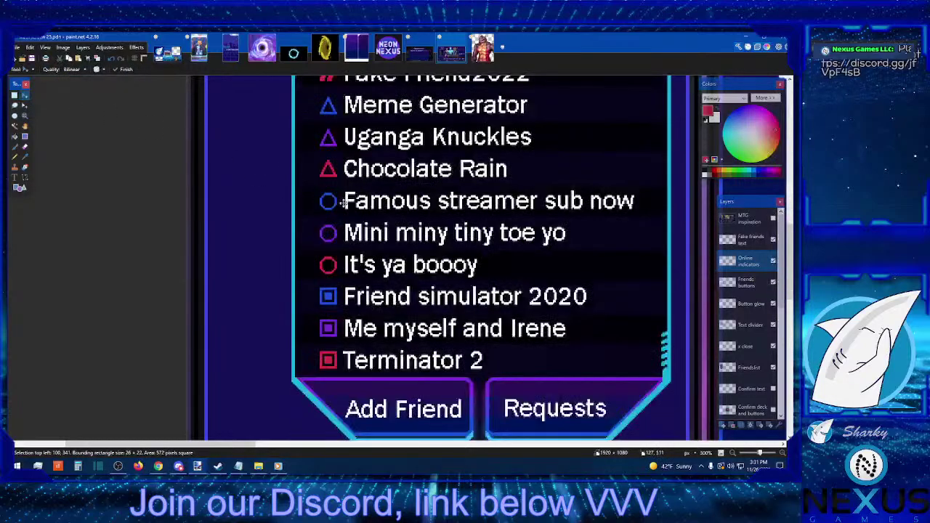
{"action": "scroll", "coordinate": [339, 199], "scroll_direction": "up", "scroll_amount": 2}
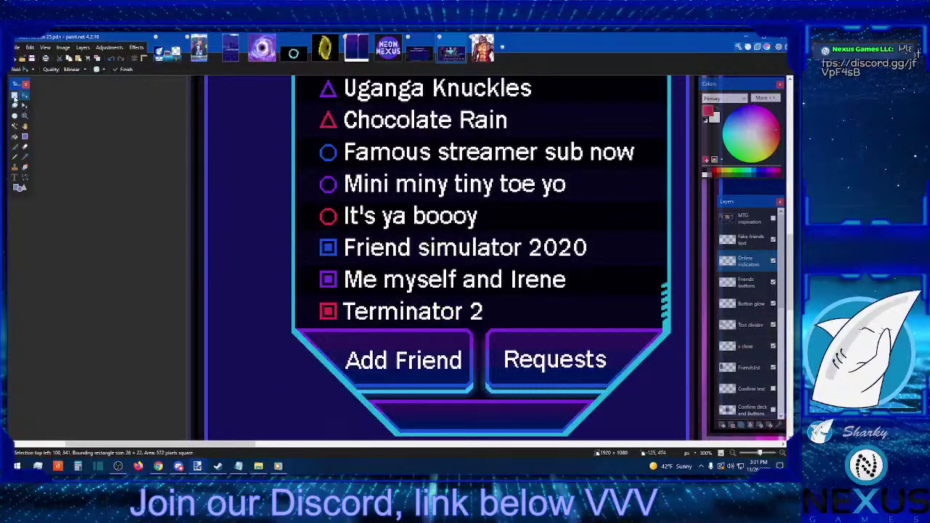
Fill the gap inside Friend simulator 2020's blue square with the sampled blue to make the indicator solid
{"action": "left_click", "coordinate": [14, 95]}
{"action": "left_click", "coordinate": [26, 155]}
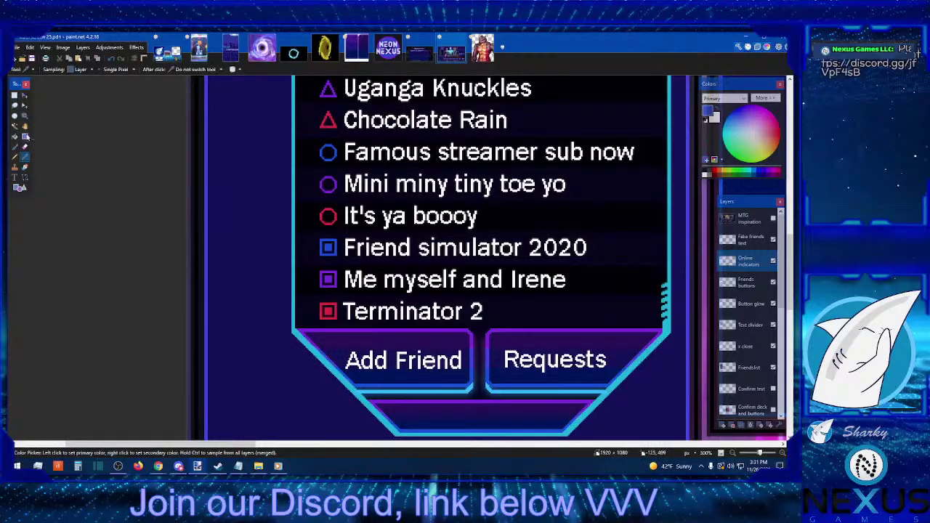
{"action": "left_click", "coordinate": [14, 137]}
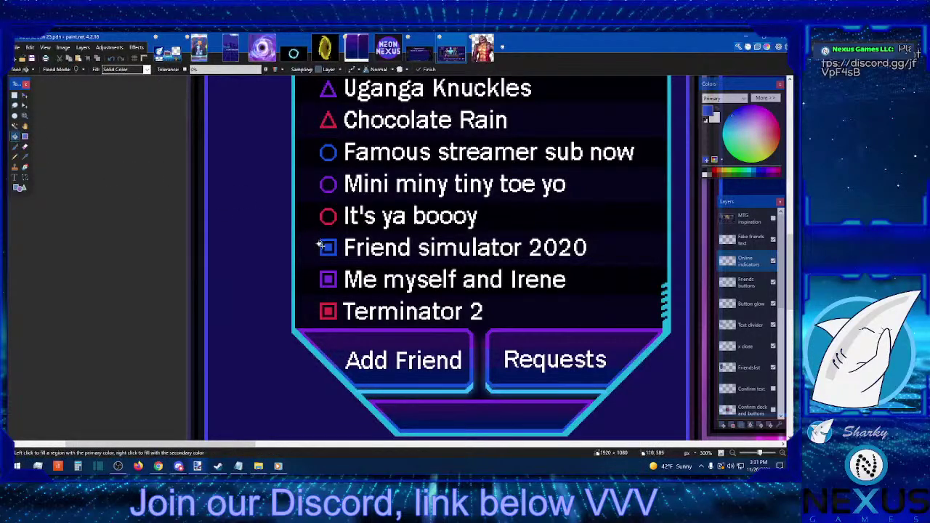
{"action": "left_click", "coordinate": [325, 248]}
{"action": "left_click", "coordinate": [15, 96]}
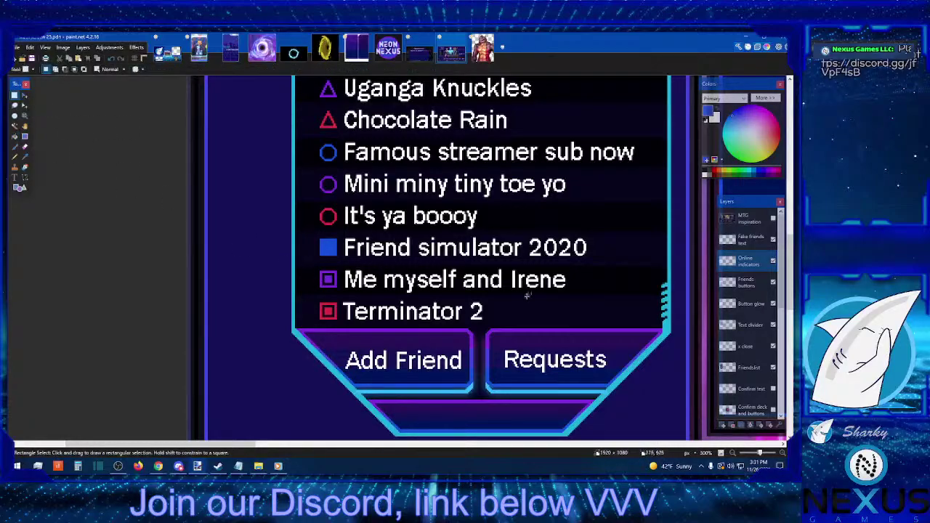
Examine the solid blue square among the other friend indicators at 100% and 500% zoom
{"action": "left_click", "coordinate": [733, 454]}
{"action": "left_click", "coordinate": [733, 454]}
{"action": "left_click", "coordinate": [733, 453]}
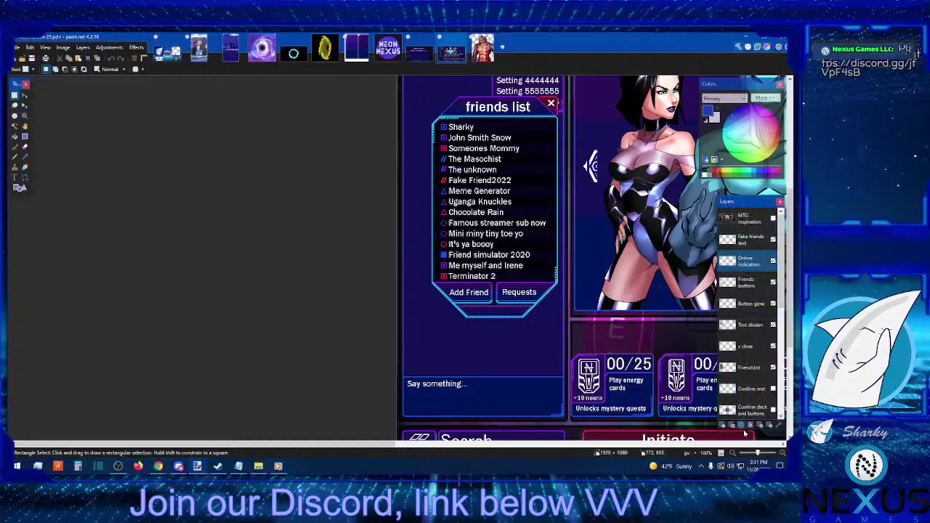
{"action": "left_click", "coordinate": [782, 454]}
{"action": "left_click", "coordinate": [782, 455]}
{"action": "left_click", "coordinate": [783, 454]}
{"action": "left_click", "coordinate": [783, 455]}
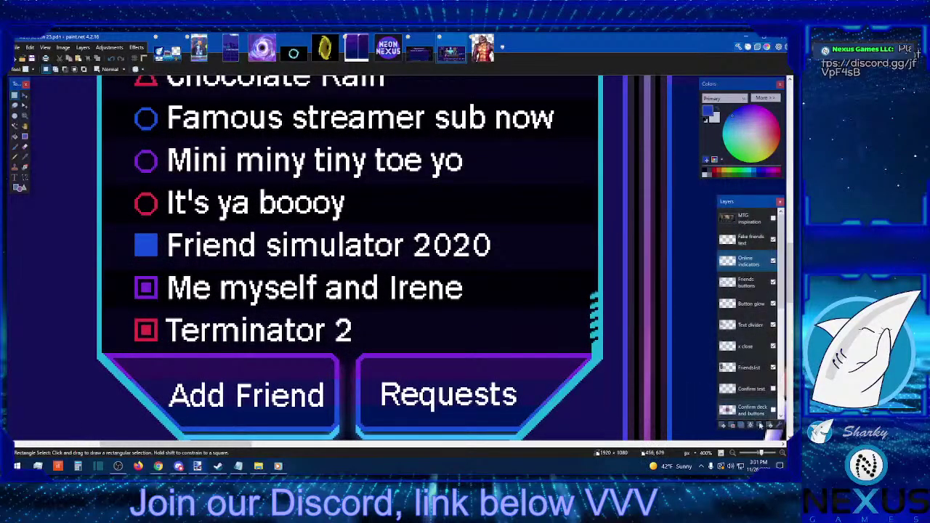
{"action": "left_click", "coordinate": [783, 454]}
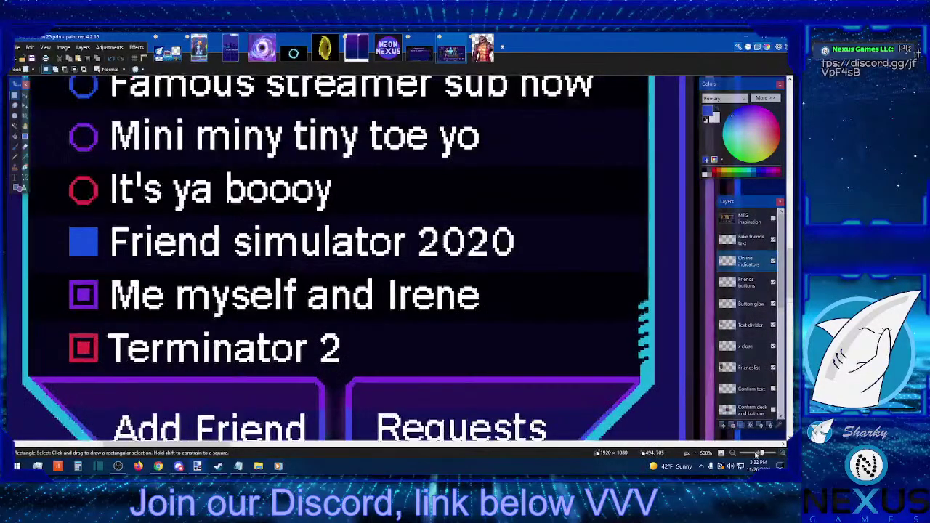
{"action": "left_click", "coordinate": [536, 444]}
{"action": "left_click", "coordinate": [517, 446]}
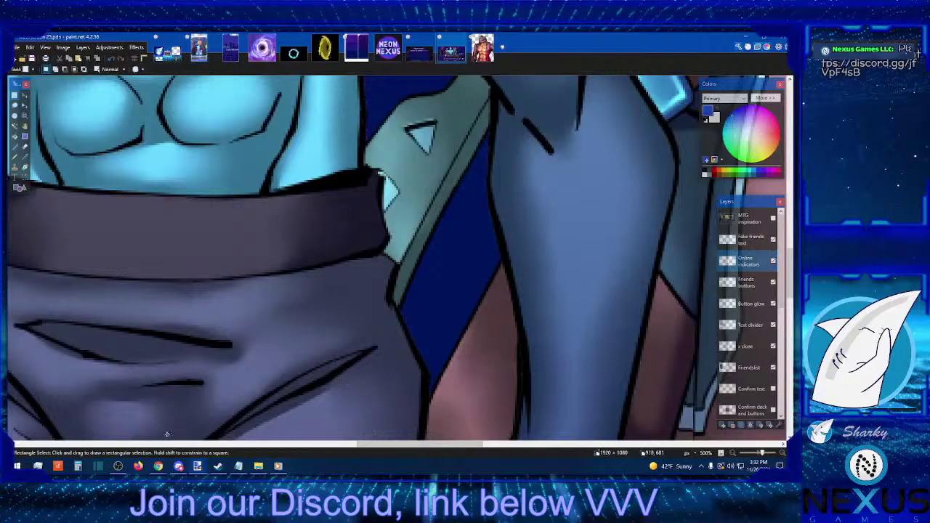
{"action": "left_click", "coordinate": [143, 445]}
{"action": "left_click", "coordinate": [141, 444]}
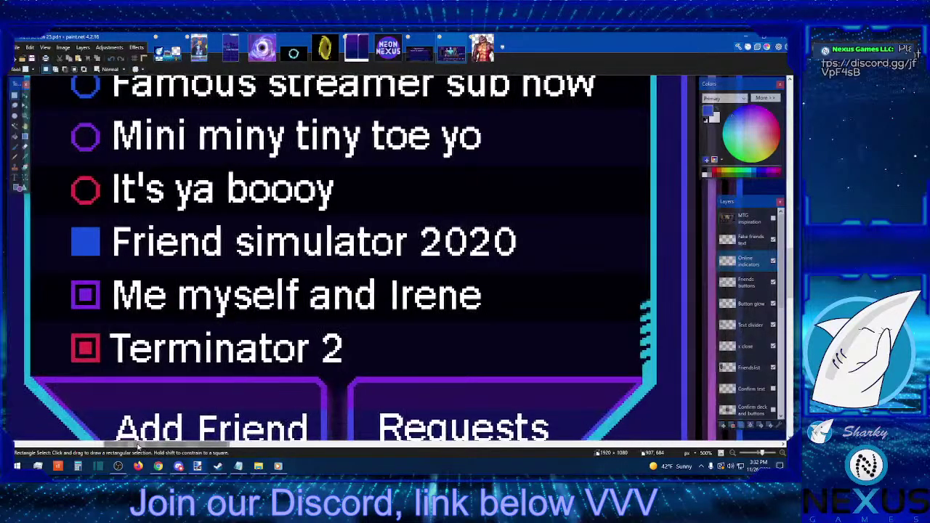
{"action": "left_click", "coordinate": [139, 444]}
{"action": "left_click", "coordinate": [139, 444]}
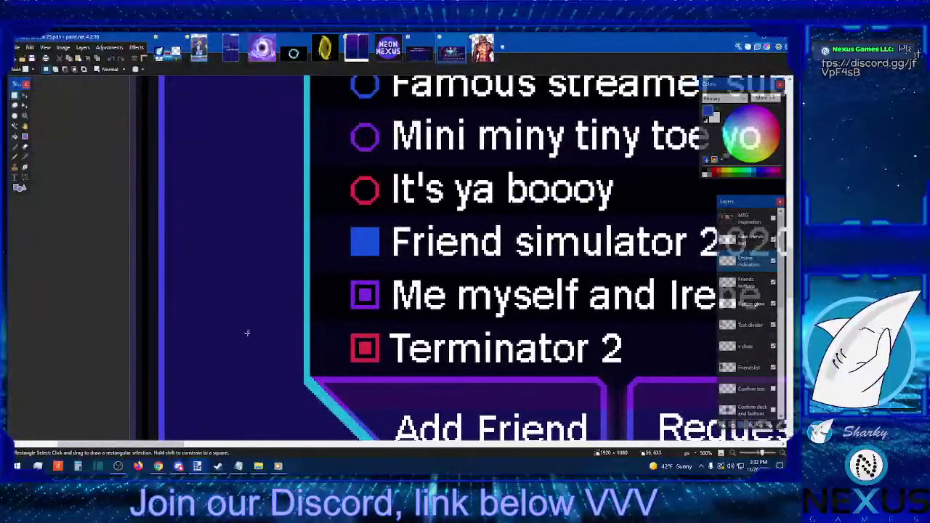
Measure the outer edge of the blue square beside Friend simulator 2020 with a 1 × 14 pixel selection, and clear the selection
{"action": "left_click", "coordinate": [780, 452]}
{"action": "left_click", "coordinate": [780, 452]}
{"action": "left_click", "coordinate": [780, 453]}
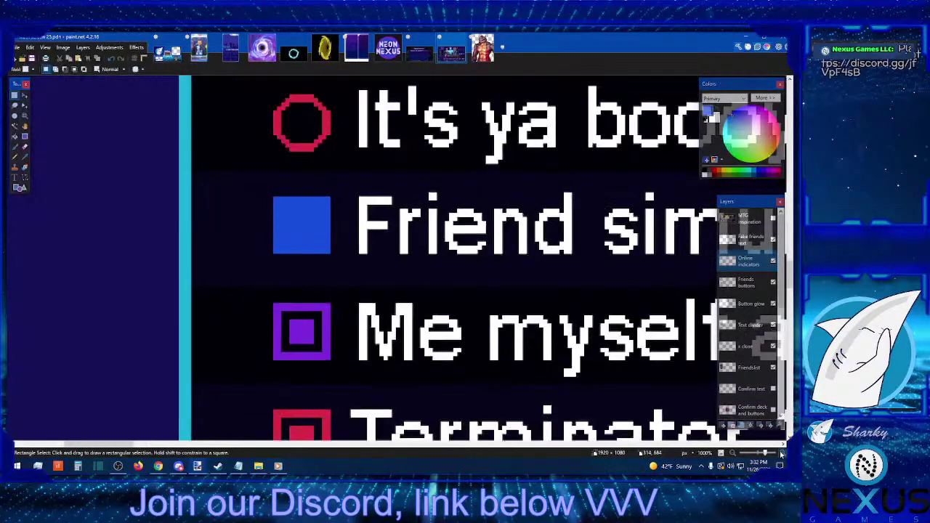
{"action": "left_click", "coordinate": [780, 453]}
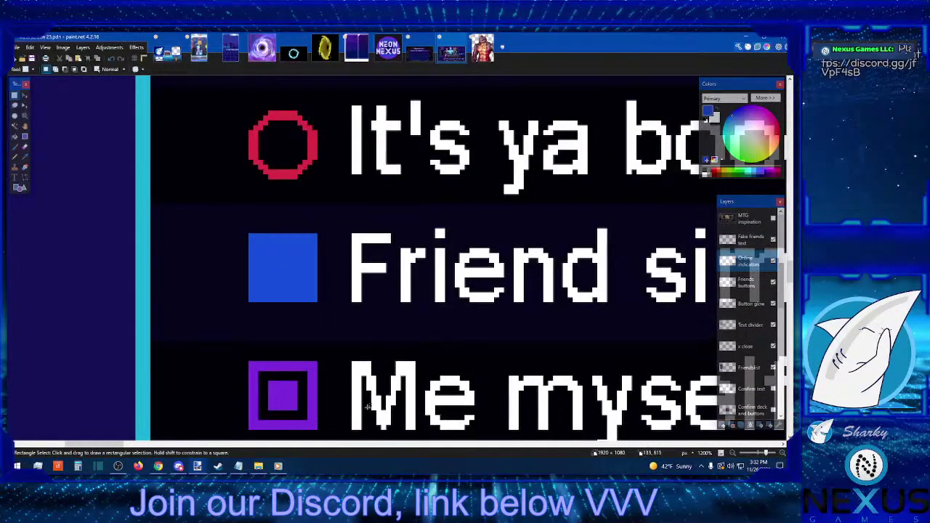
{"action": "left_click_drag", "start_coordinate": [248, 233], "coordinate": [250, 301]}
{"action": "left_click", "coordinate": [251, 236]}
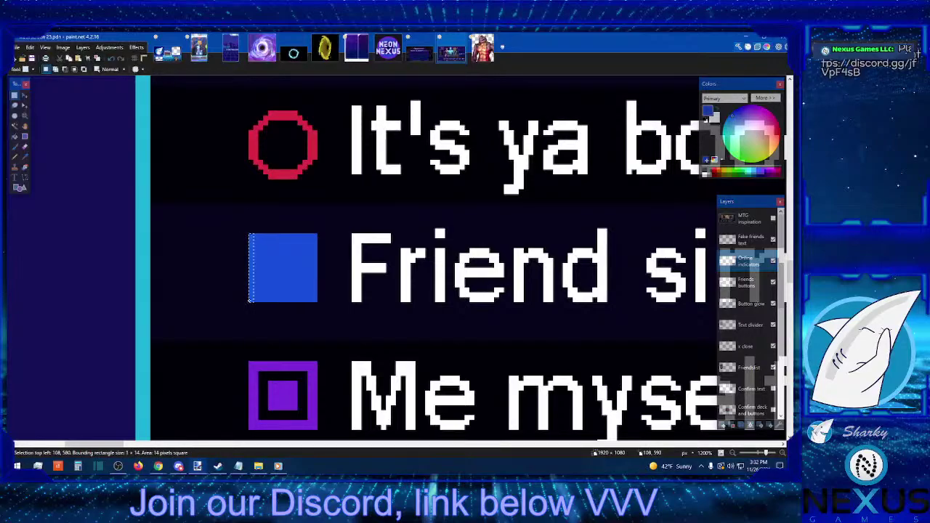
{"action": "key", "text": "ctrl+d"}
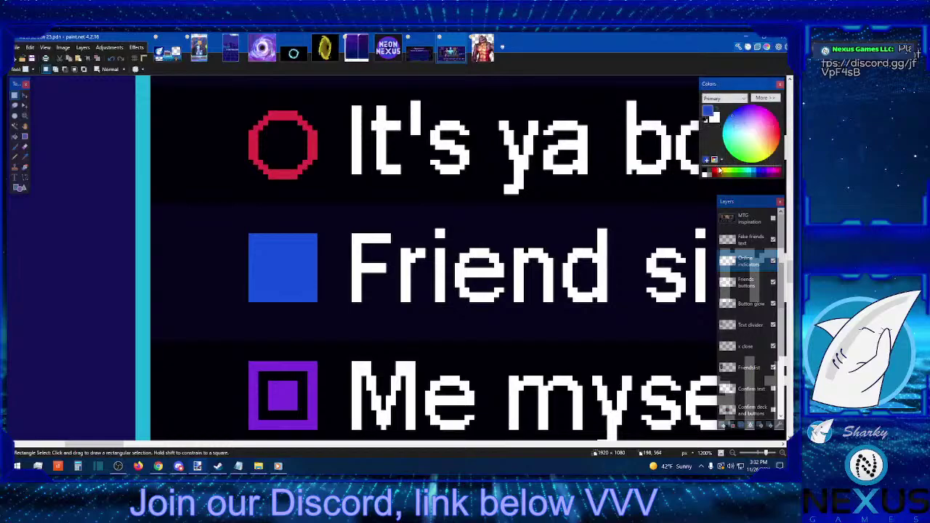
Draw a yellow guide line with a 4 × 6 pixel offset across the blue square's upper-left corner
{"action": "left_click", "coordinate": [719, 173]}
{"action": "left_click", "coordinate": [724, 171]}
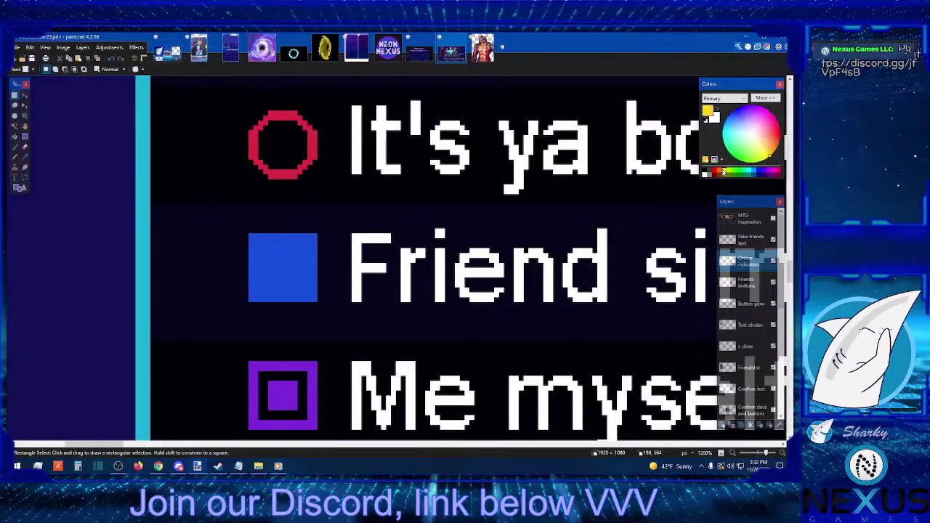
{"action": "left_click", "coordinate": [24, 178]}
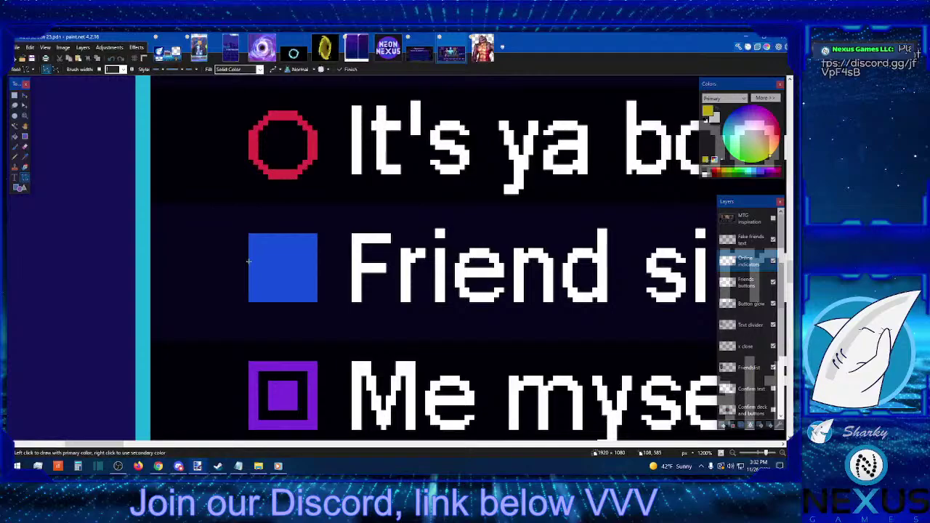
{"action": "left_click_drag", "start_coordinate": [248, 262], "coordinate": [267, 236]}
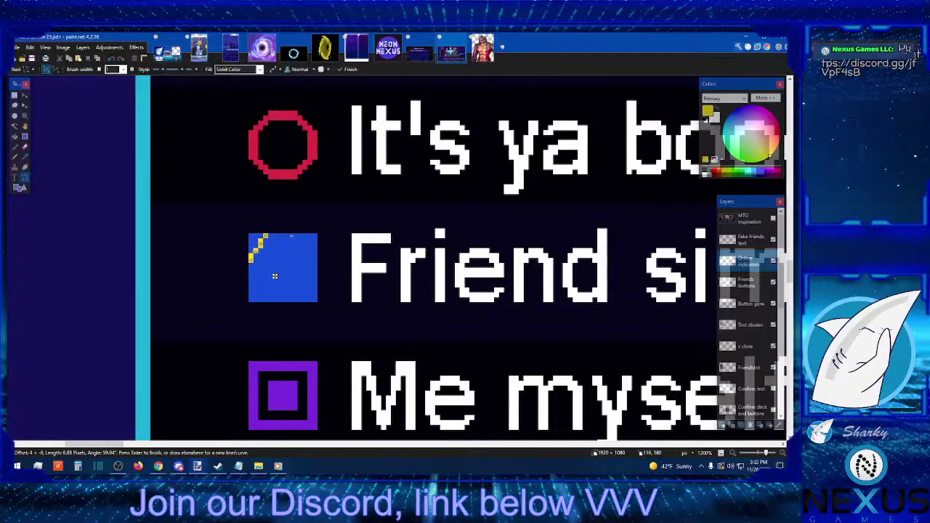
{"action": "key", "text": "Return"}
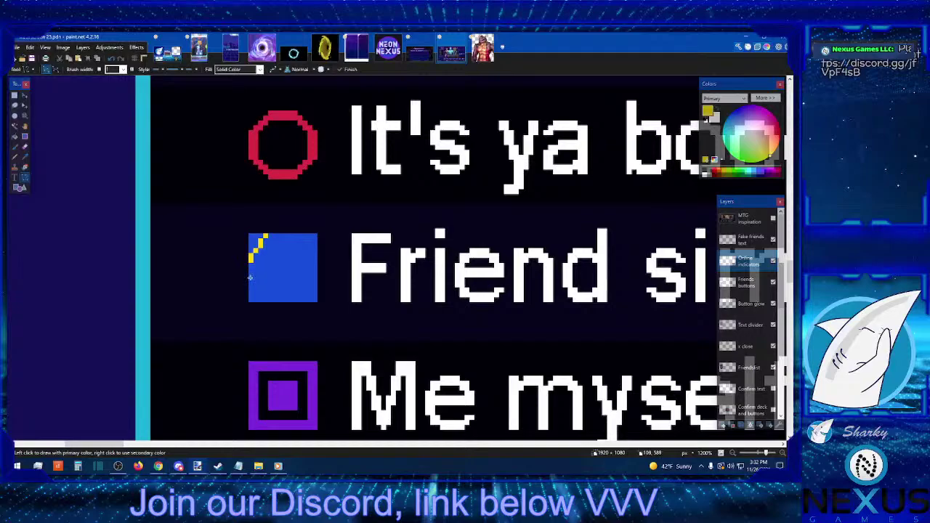
Draw matching yellow diagonal lines with 4 × 6 pixel offsets across the blue square's other three corners
{"action": "mouse_move", "coordinate": [249, 277]}
{"action": "left_mouse_down"}
{"action": "mouse_move", "coordinate": [268, 298]}
{"action": "mouse_move", "coordinate": [259, 299]}
{"action": "left_mouse_up"}
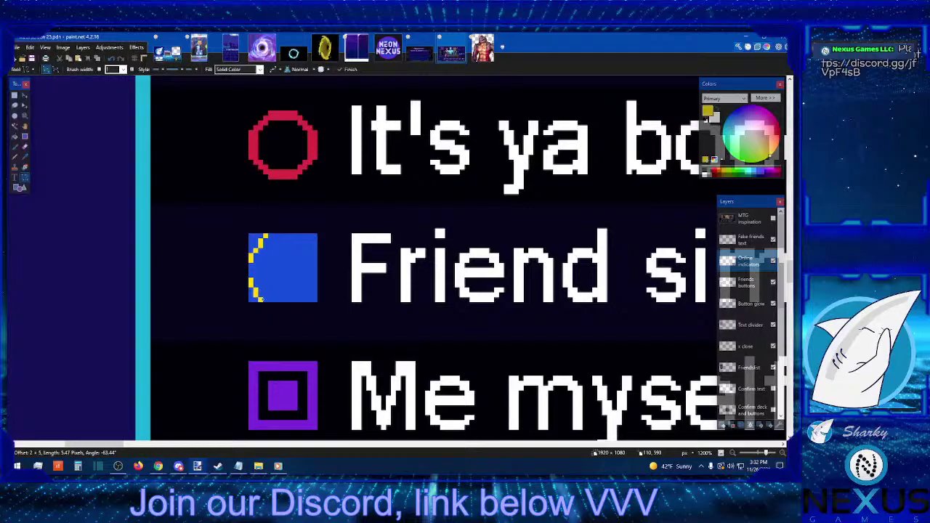
{"action": "left_click_drag", "start_coordinate": [261, 299], "coordinate": [266, 304]}
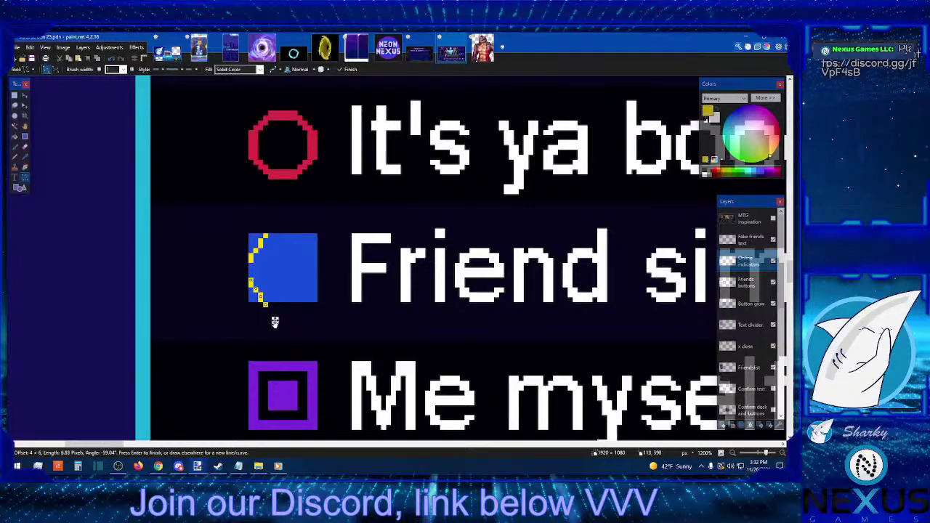
{"action": "key", "text": "Return"}
{"action": "key", "text": "Return"}
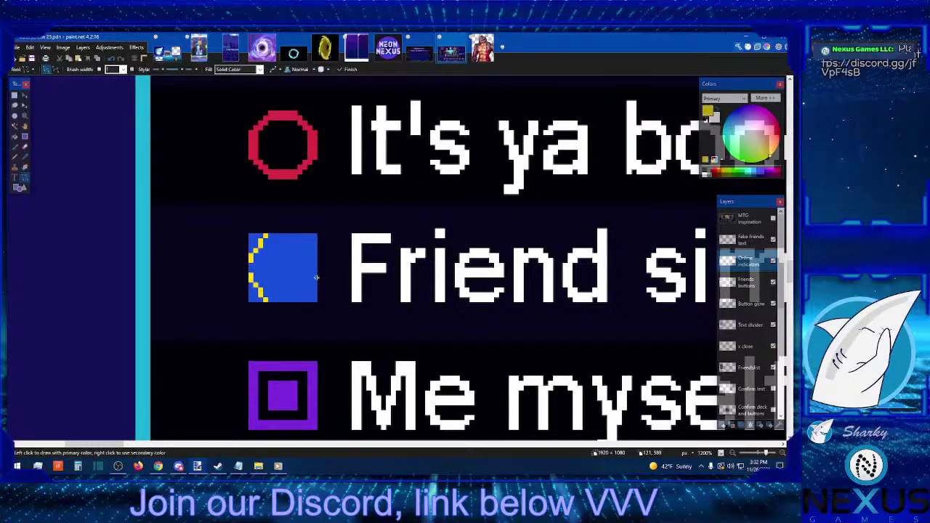
{"action": "left_click_drag", "start_coordinate": [316, 273], "coordinate": [301, 299]}
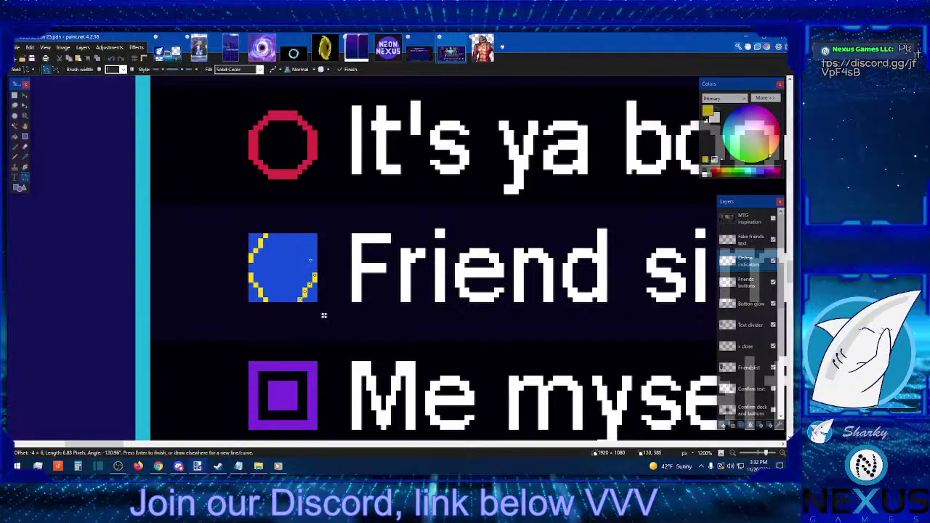
{"action": "key", "text": "Return"}
{"action": "left_click_drag", "start_coordinate": [314, 256], "coordinate": [300, 236]}
{"action": "key", "text": "Return"}
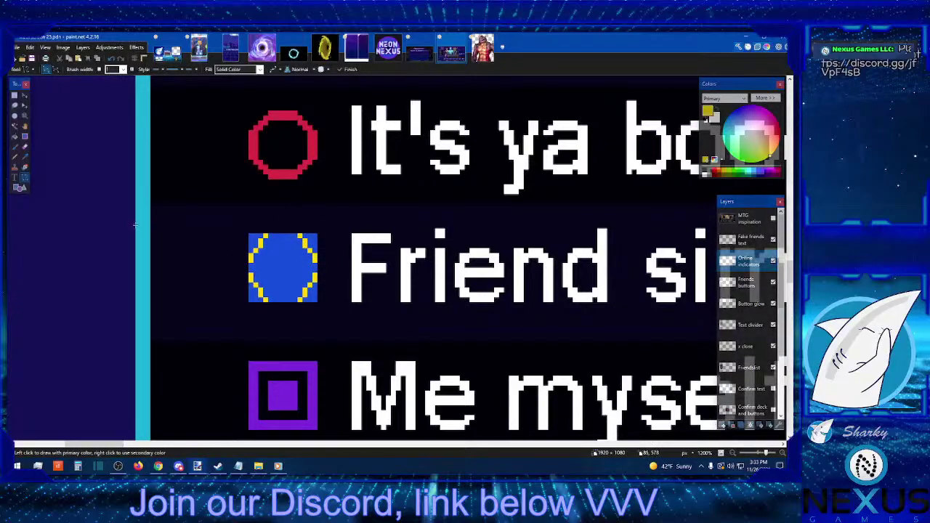
Delete the blue corner pixels outside the yellow guide lines with the Magic Wand
{"action": "left_click", "coordinate": [14, 127]}
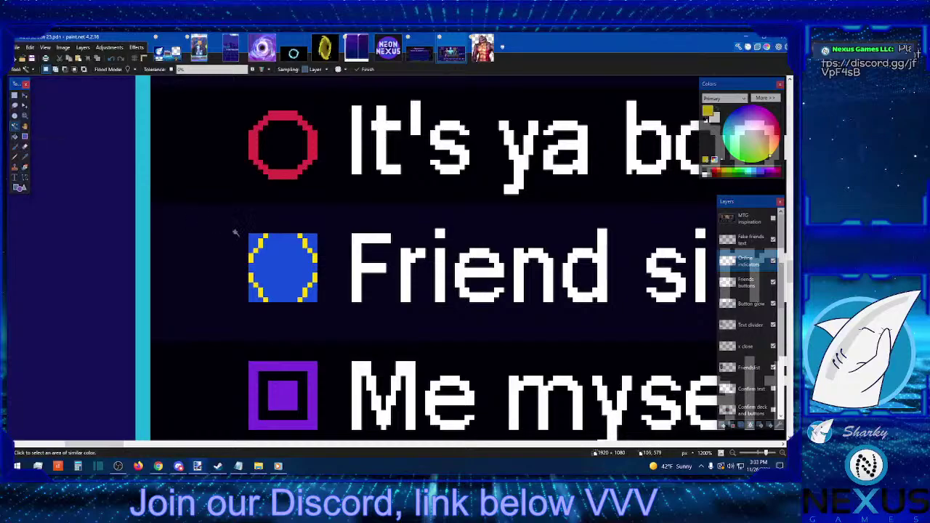
{"action": "left_click", "coordinate": [254, 239]}
{"action": "key", "text": "ctrl+d"}
{"action": "left_click", "coordinate": [318, 234]}
{"action": "key", "text": "Delete"}
{"action": "key", "text": "ctrl+d"}
{"action": "left_click", "coordinate": [315, 295]}
{"action": "key", "text": "Delete"}
{"action": "key", "text": "ctrl+d"}
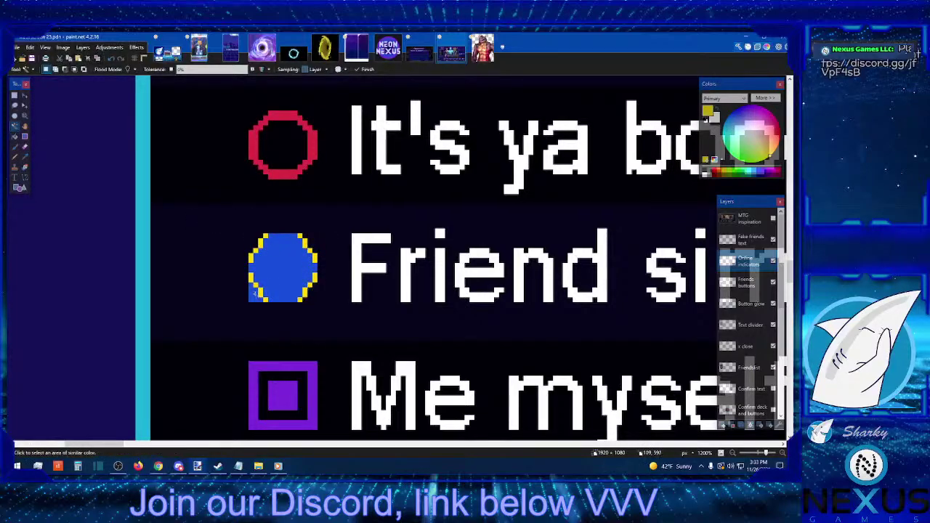
Recolour the yellow outline within a 23 × 19 pixel selection using the sampled blue and a global fill, and deselect
{"action": "left_click", "coordinate": [14, 95]}
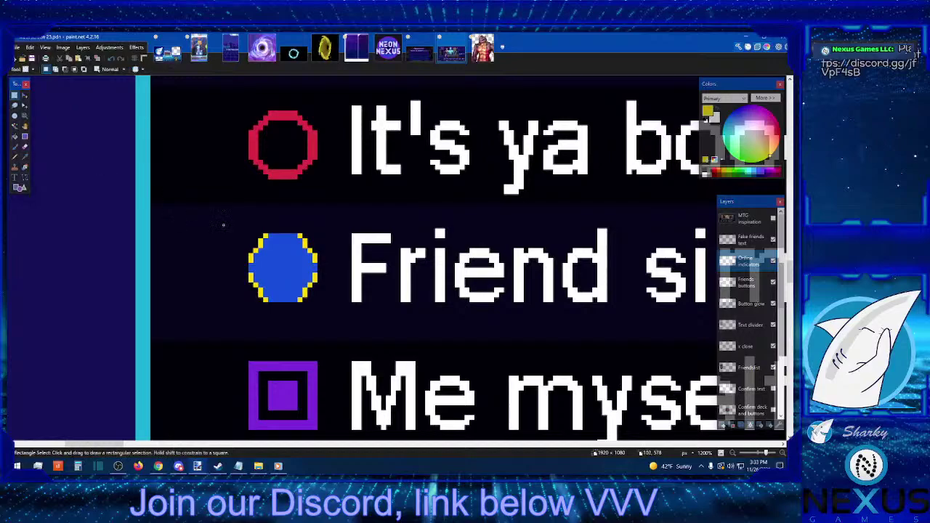
{"action": "left_click_drag", "start_coordinate": [220, 225], "coordinate": [332, 317]}
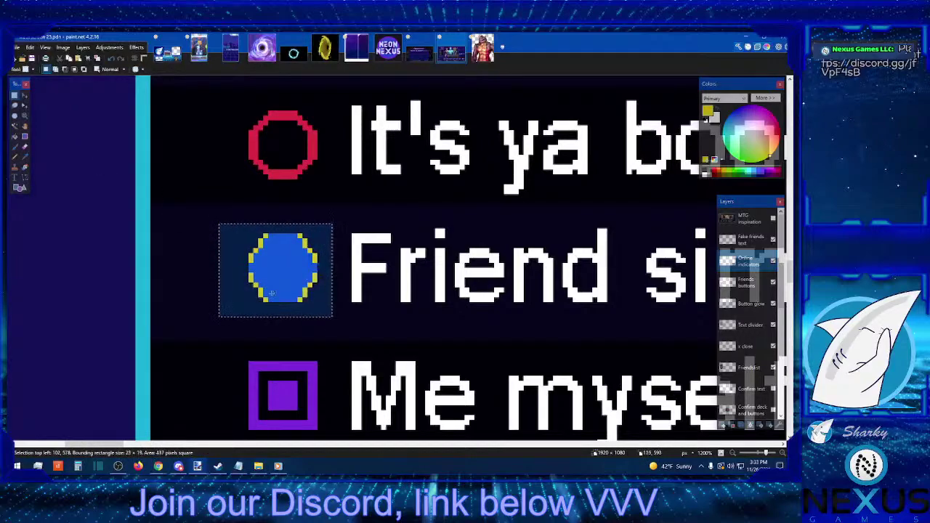
{"action": "left_click", "coordinate": [24, 156]}
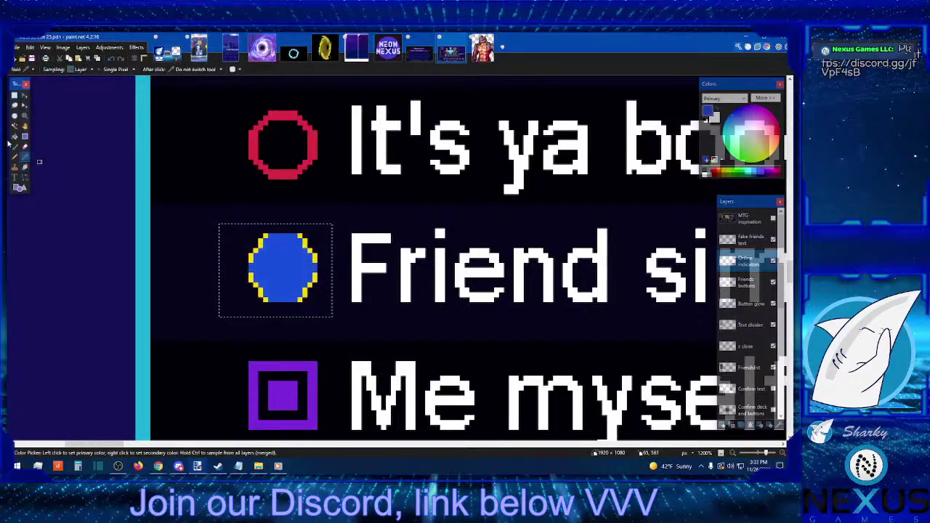
{"action": "left_click", "coordinate": [14, 136]}
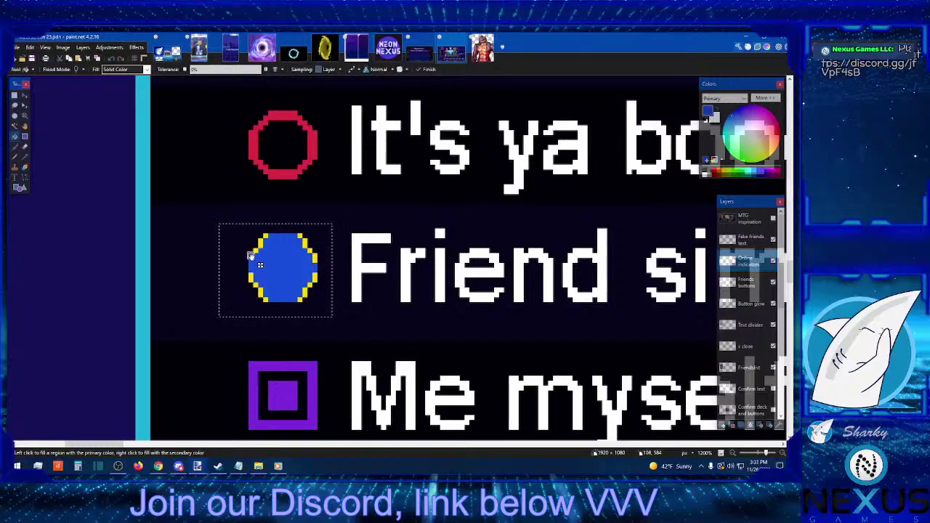
{"action": "left_click", "coordinate": [76, 69]}
{"action": "left_click", "coordinate": [82, 92]}
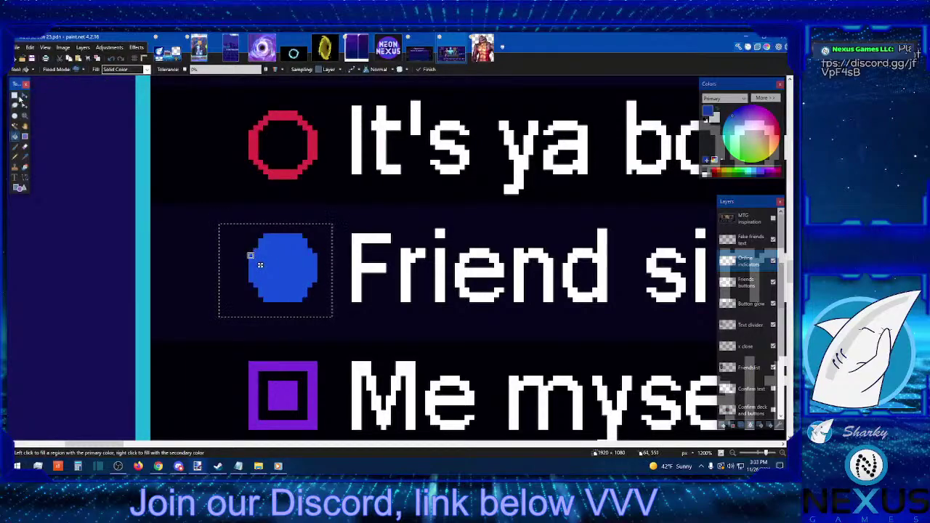
{"action": "key", "text": "s"}
{"action": "left_click", "coordinate": [310, 180]}
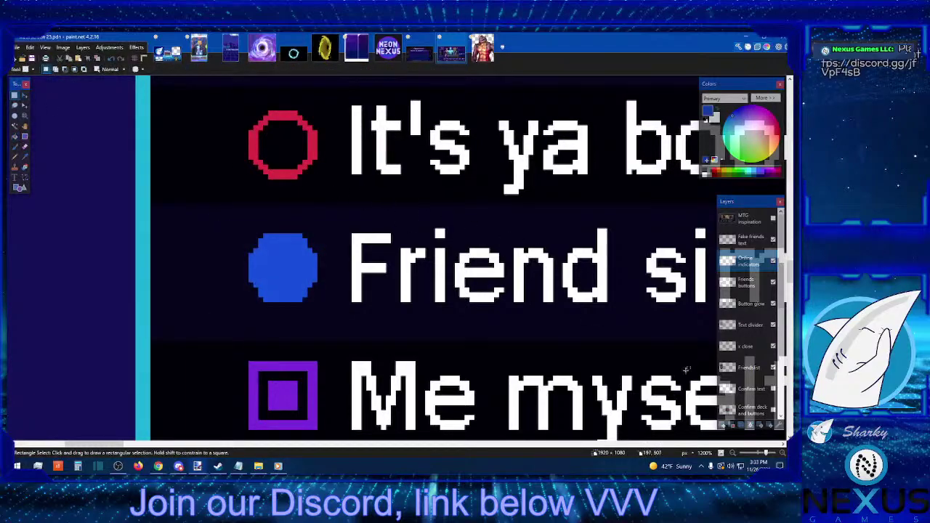
Examine the round blue indicator among the other friend indicators at 500% and 300% zoom, and return to a 1200% close-up
{"action": "left_click", "coordinate": [733, 453]}
{"action": "left_click", "coordinate": [733, 453]}
{"action": "left_click", "coordinate": [733, 454]}
{"action": "left_click", "coordinate": [733, 454]}
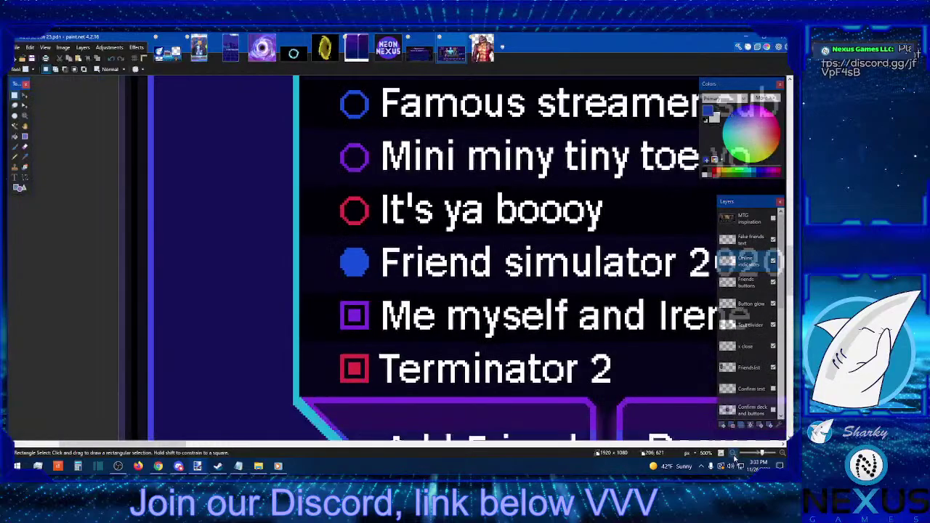
{"action": "left_click", "coordinate": [733, 453]}
{"action": "left_click", "coordinate": [733, 453]}
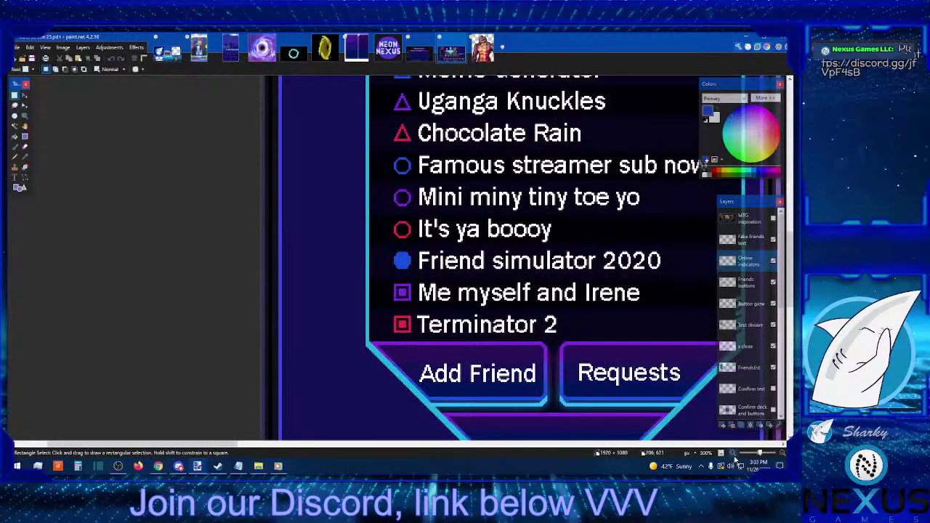
{"action": "left_click", "coordinate": [778, 454]}
{"action": "left_click", "coordinate": [778, 453]}
{"action": "left_click", "coordinate": [777, 453]}
{"action": "left_click", "coordinate": [777, 454]}
{"action": "left_click", "coordinate": [777, 453]}
{"action": "left_click", "coordinate": [778, 454]}
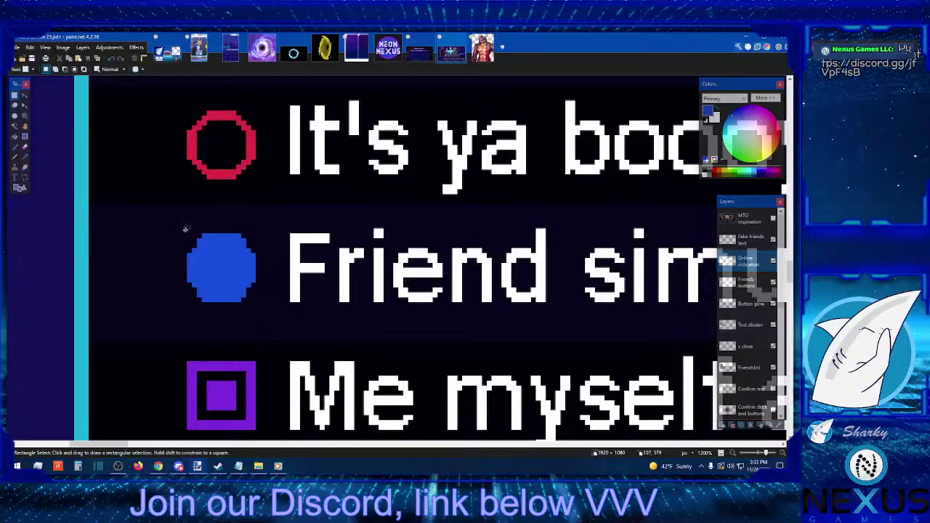
Try to reshape the blue circle's outline by nudging small selections of pixels at its corners by one pixel
{"action": "left_click_drag", "start_coordinate": [186, 229], "coordinate": [204, 239]}
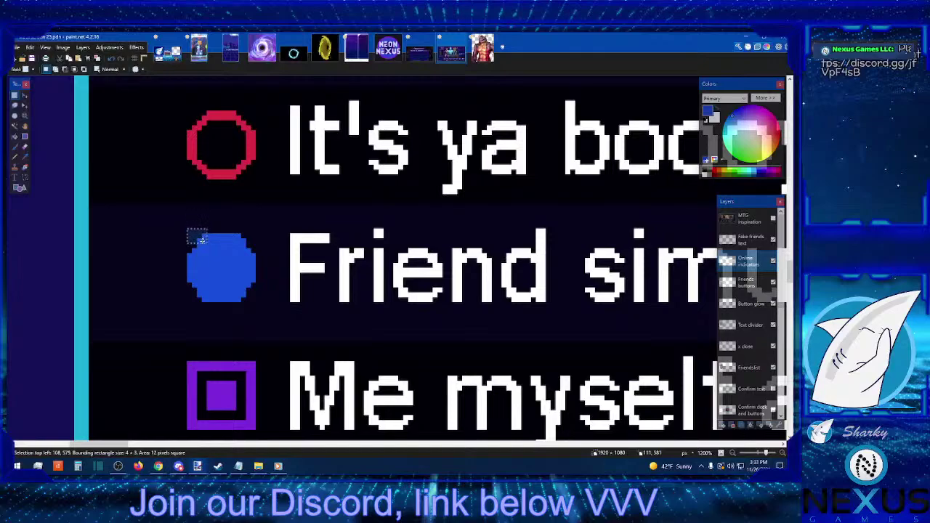
{"action": "left_click", "coordinate": [25, 95]}
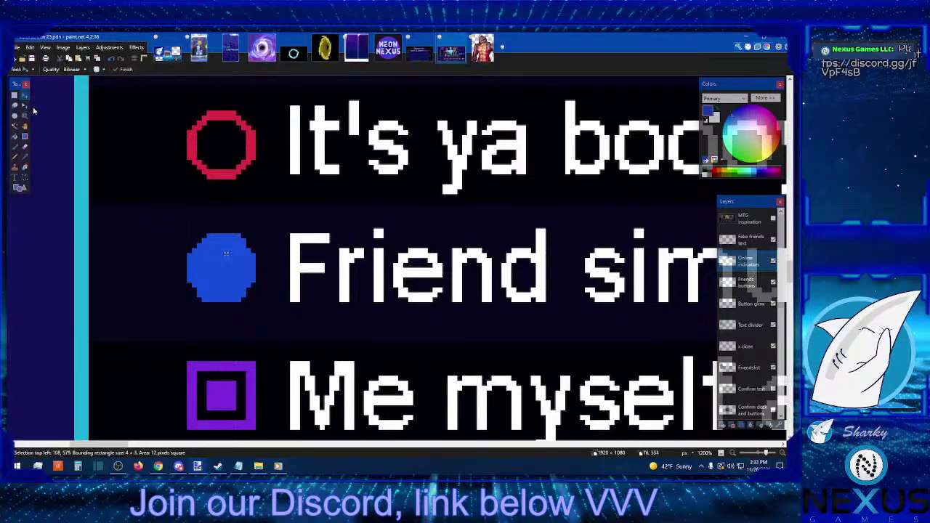
{"action": "left_click", "coordinate": [14, 95]}
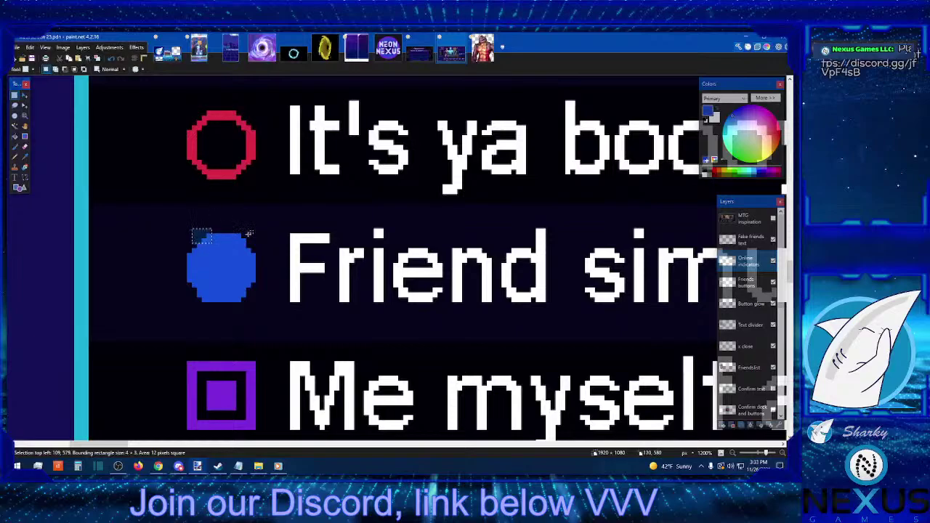
{"action": "left_click_drag", "start_coordinate": [235, 233], "coordinate": [252, 245]}
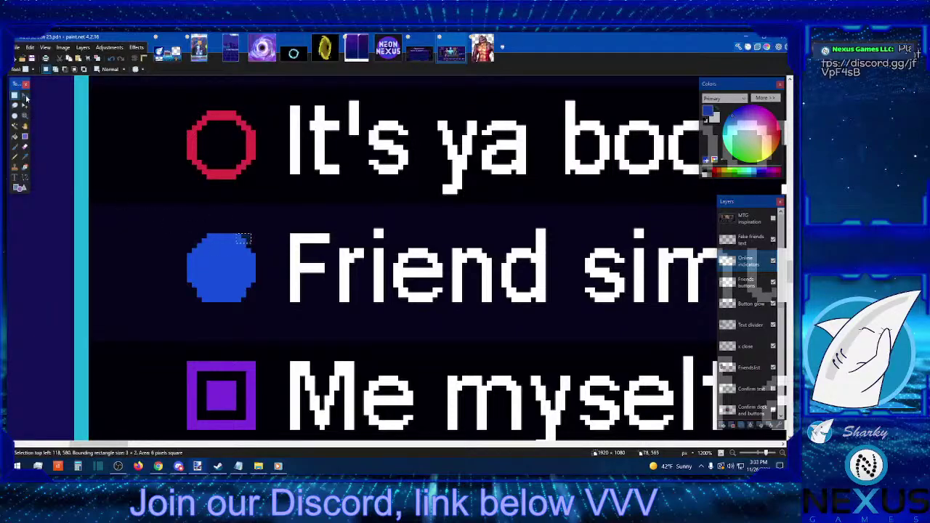
{"action": "mouse_move", "coordinate": [182, 307]}
{"action": "left_mouse_down"}
{"action": "mouse_move", "coordinate": [192, 315]}
{"action": "mouse_move", "coordinate": [201, 295]}
{"action": "left_mouse_up"}
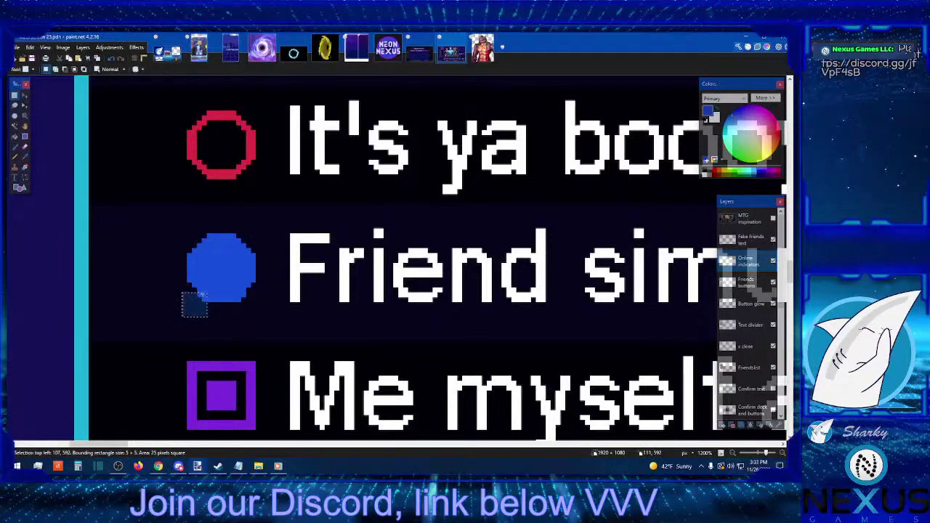
{"action": "left_click", "coordinate": [25, 105]}
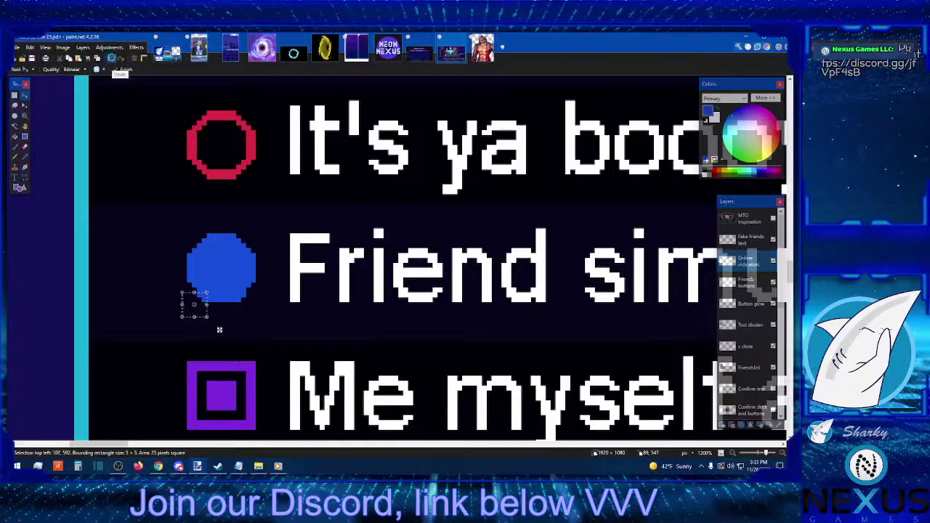
Undo the pixel nudges on the blue circle's corners
{"action": "left_click", "coordinate": [112, 58]}
{"action": "left_click", "coordinate": [112, 58]}
{"action": "left_click", "coordinate": [112, 59]}
{"action": "left_click", "coordinate": [112, 59]}
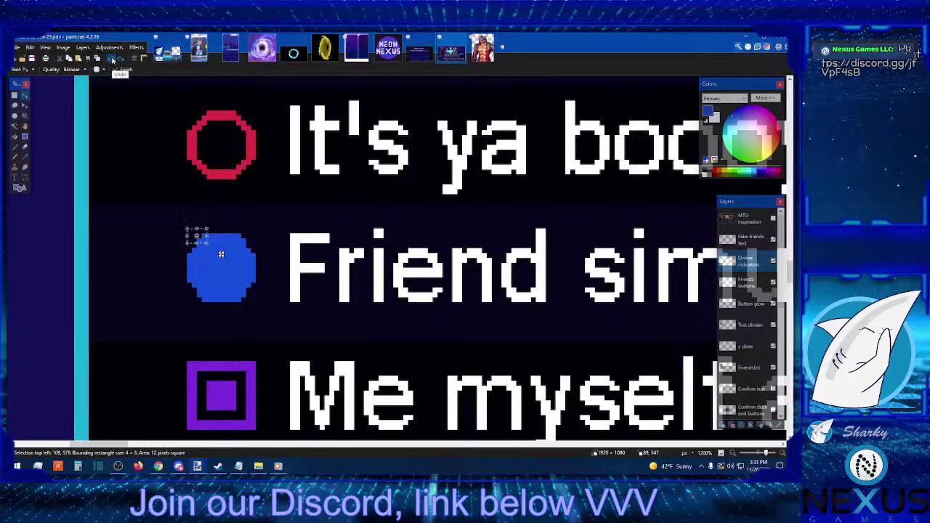
{"action": "left_click", "coordinate": [112, 59]}
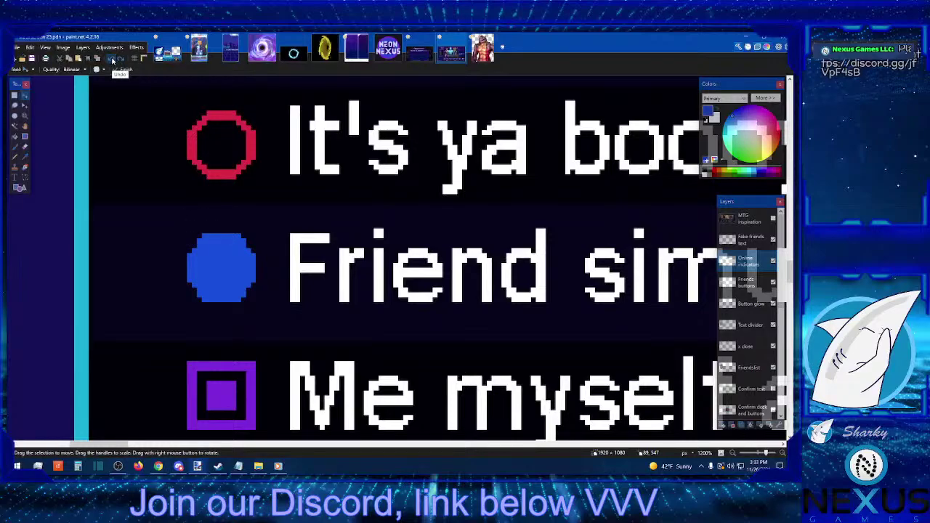
{"action": "left_click", "coordinate": [112, 59]}
{"action": "key", "text": "ctrl+a"}
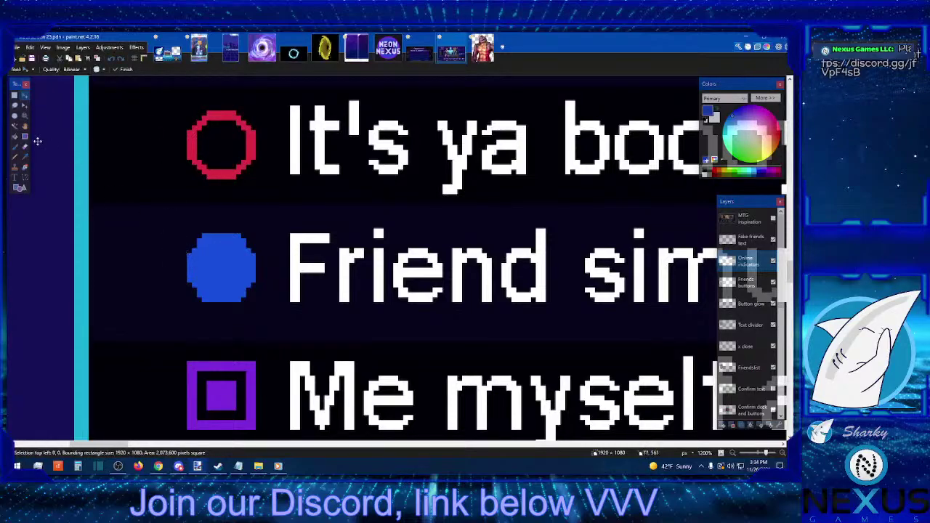
{"action": "left_click", "coordinate": [14, 95]}
{"action": "left_click", "coordinate": [160, 231]}
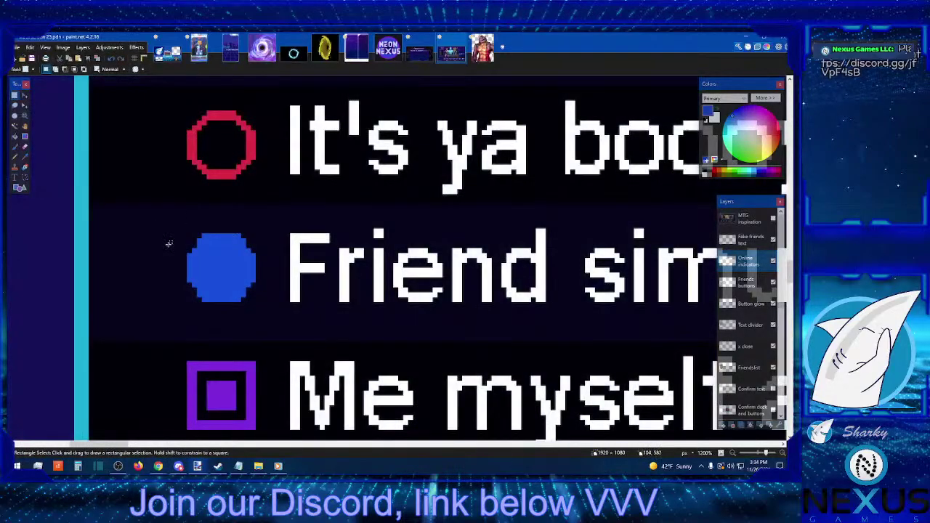
{"action": "left_click_drag", "start_coordinate": [168, 242], "coordinate": [188, 254]}
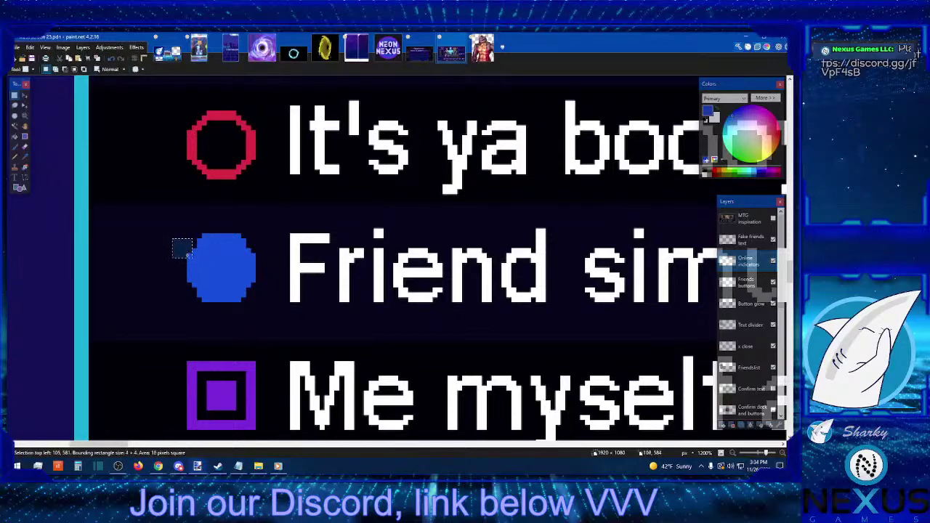
{"action": "left_click", "coordinate": [190, 254]}
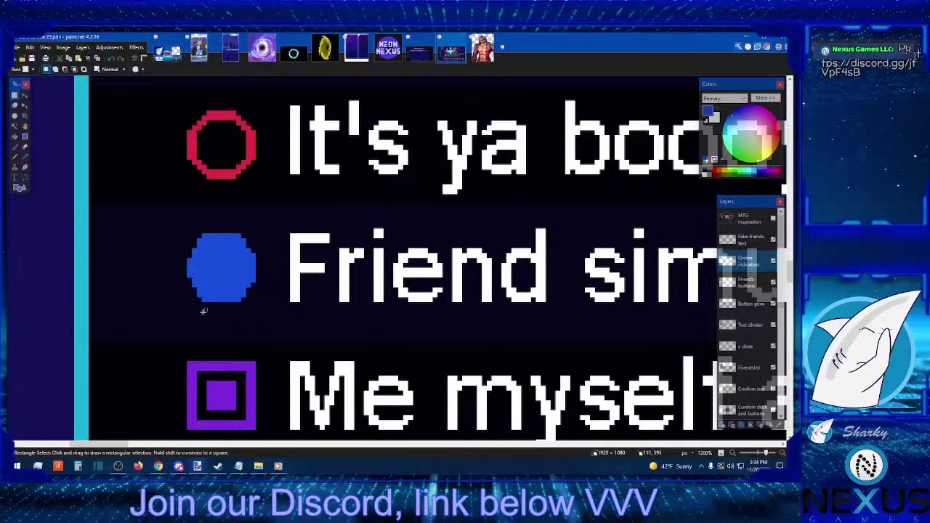
{"action": "left_click_drag", "start_coordinate": [256, 290], "coordinate": [259, 279]}
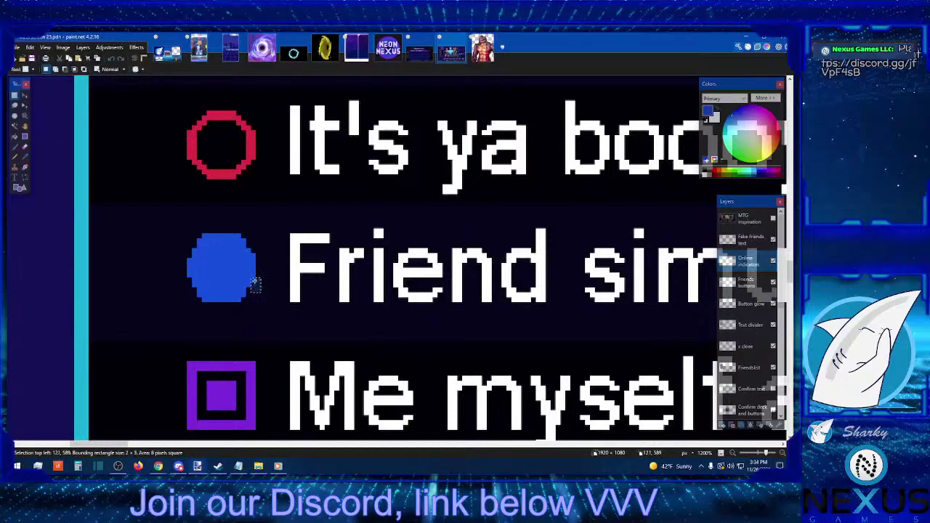
{"action": "left_click", "coordinate": [258, 285]}
{"action": "left_click_drag", "start_coordinate": [251, 242], "coordinate": [266, 258]}
{"action": "left_click", "coordinate": [268, 249]}
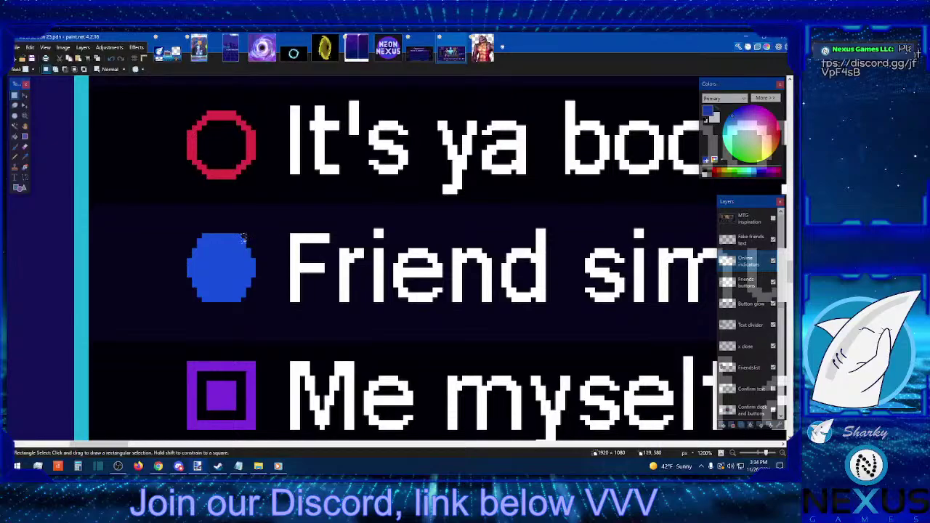
Nudge the 3 × 5 pixel block at the blue circle's upper-right corner down and the 3 × 6 block at its lower-right corner up one pixel
{"action": "left_click_drag", "start_coordinate": [243, 234], "coordinate": [253, 255]}
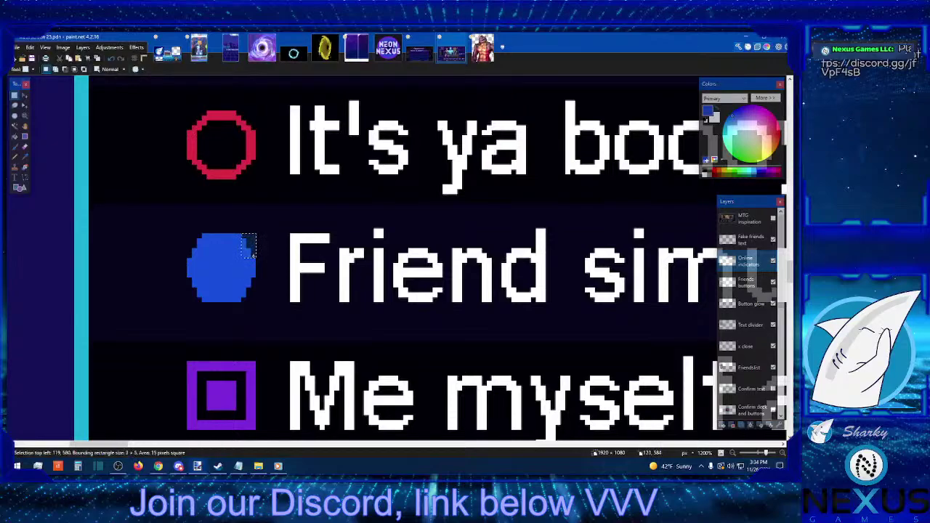
{"action": "left_click", "coordinate": [15, 95]}
{"action": "key", "text": "s"}
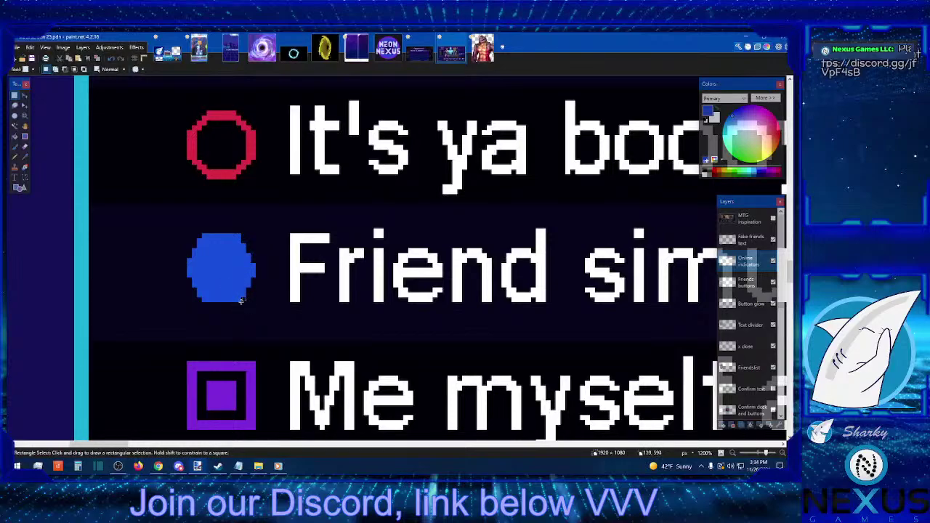
{"action": "left_click_drag", "start_coordinate": [241, 301], "coordinate": [255, 273]}
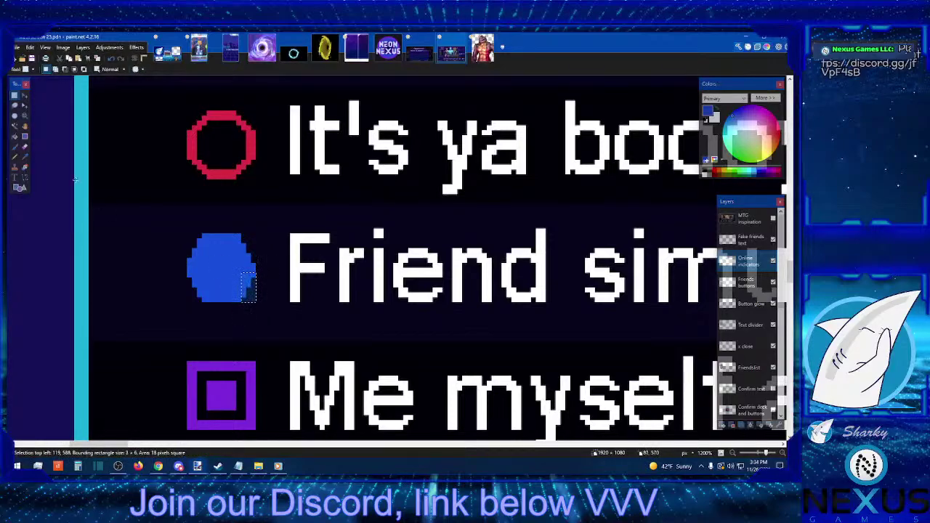
{"action": "left_click", "coordinate": [15, 94]}
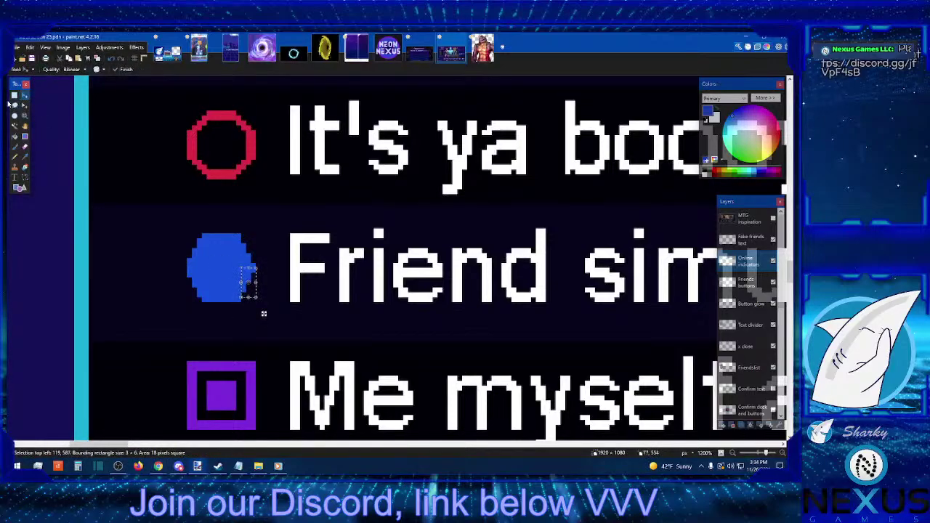
{"action": "key", "text": "s"}
{"action": "left_click", "coordinate": [180, 276]}
Nudge the 4 × 6 pixel block at the blue circle's lower-left corner up and the one at its upper-left corner down one pixel
{"action": "left_click_drag", "start_coordinate": [183, 273], "coordinate": [202, 303]}
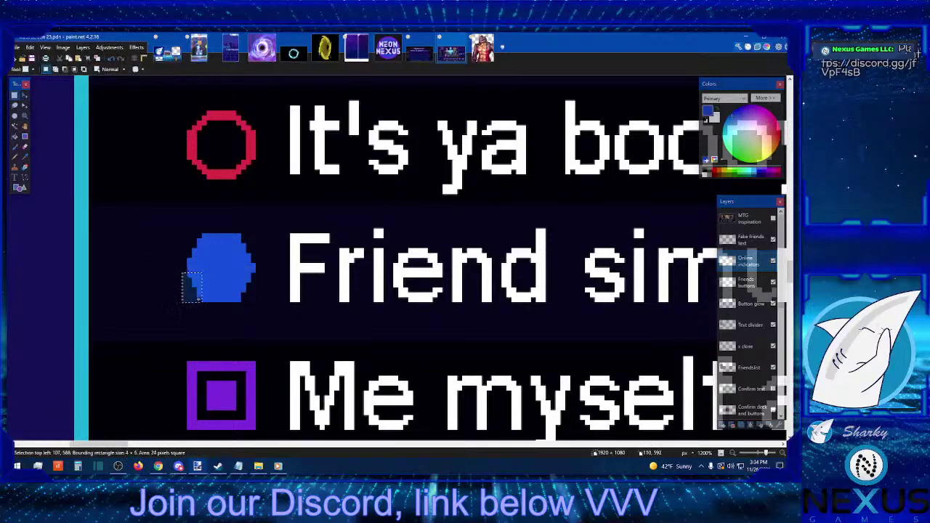
{"action": "left_click", "coordinate": [25, 96]}
{"action": "key", "text": "Up"}
{"action": "left_click", "coordinate": [15, 96]}
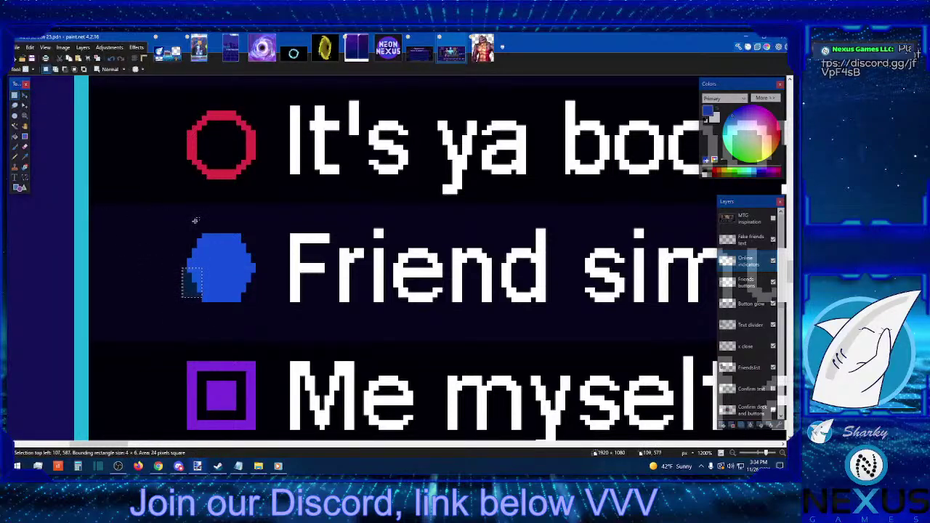
{"action": "left_click_drag", "start_coordinate": [187, 289], "coordinate": [188, 256]}
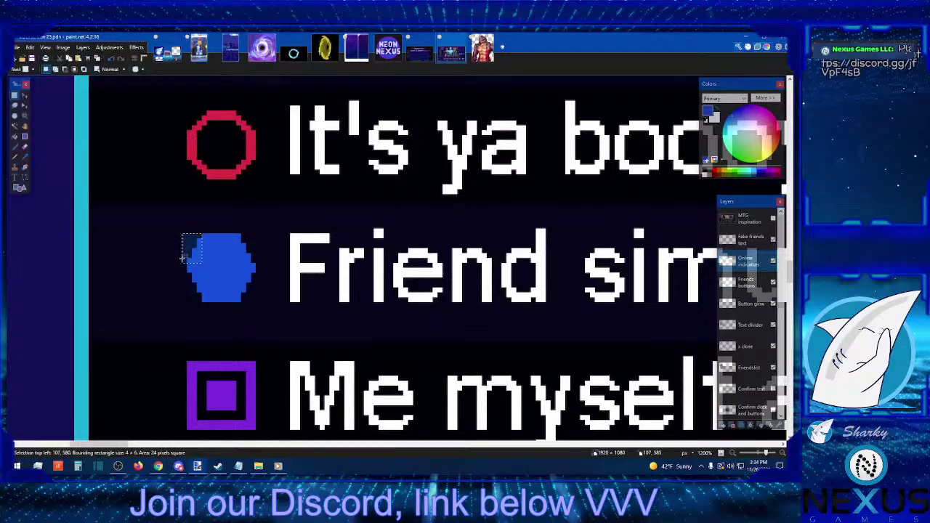
{"action": "left_click", "coordinate": [25, 96]}
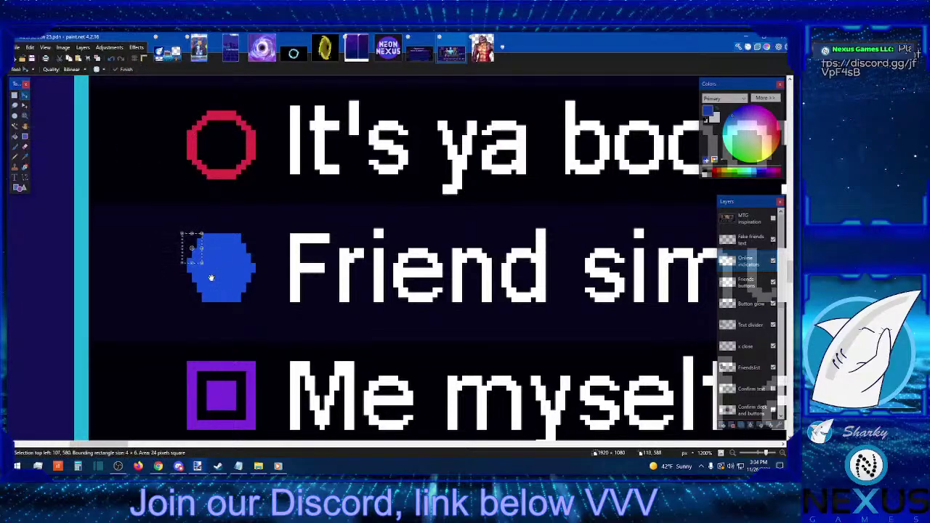
{"action": "left_click_drag", "start_coordinate": [212, 277], "coordinate": [212, 283]}
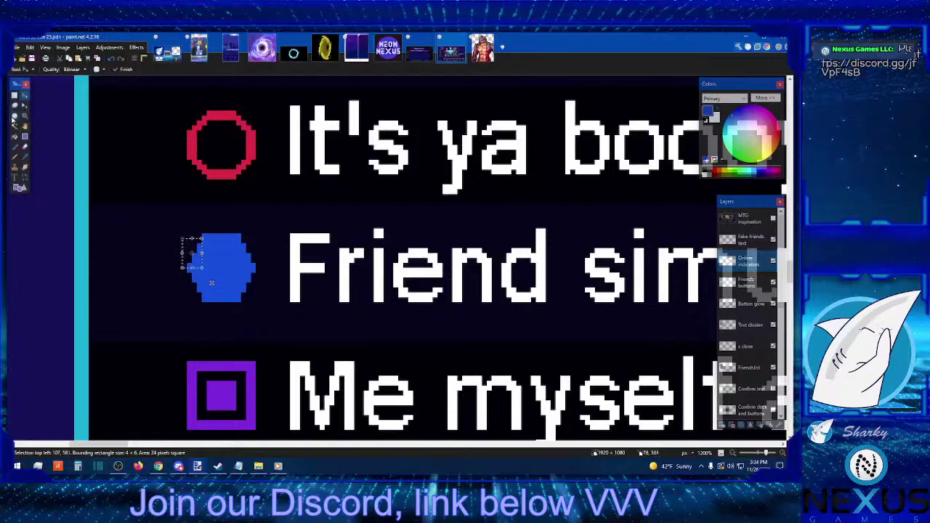
{"action": "left_click", "coordinate": [14, 95]}
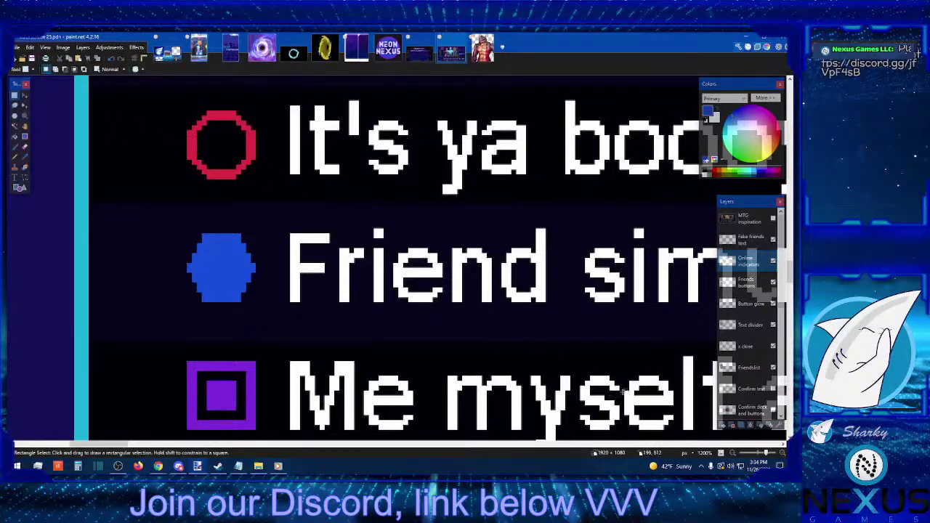
Examine the solid blue hexagon among the other friend indicators at 200% zoom and return to a 1200% close-up of it
{"action": "left_click", "coordinate": [733, 454]}
{"action": "left_click", "coordinate": [733, 453]}
{"action": "left_click", "coordinate": [733, 453]}
{"action": "left_click", "coordinate": [733, 453]}
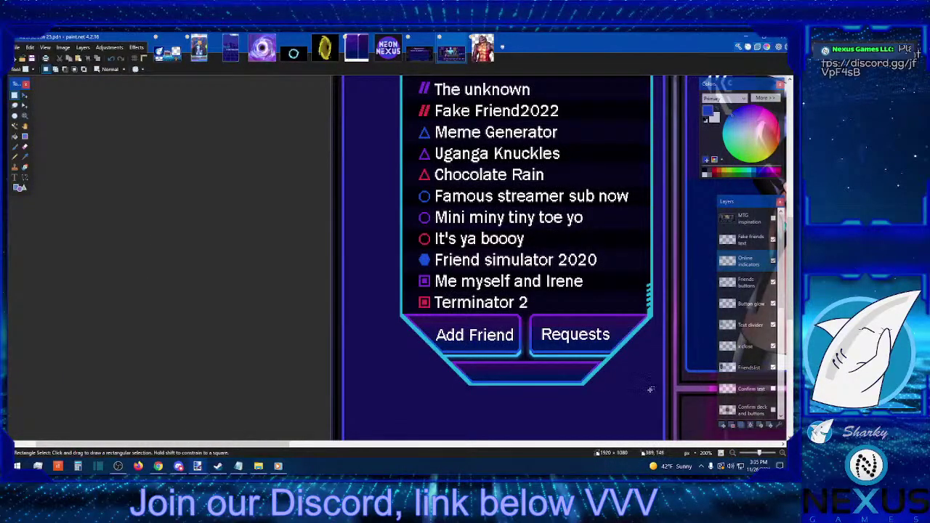
{"action": "left_click", "coordinate": [781, 453]}
{"action": "left_click", "coordinate": [781, 453]}
{"action": "left_click", "coordinate": [781, 453]}
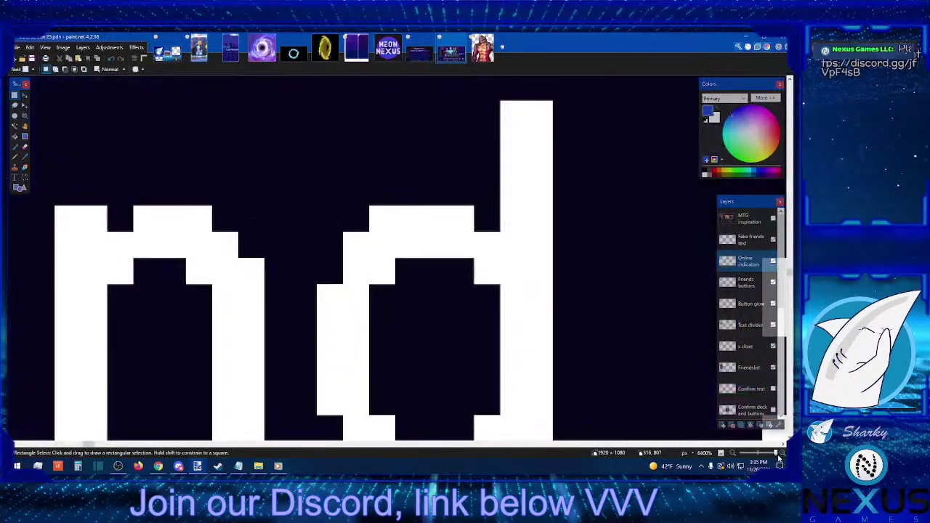
{"action": "left_click", "coordinate": [733, 453]}
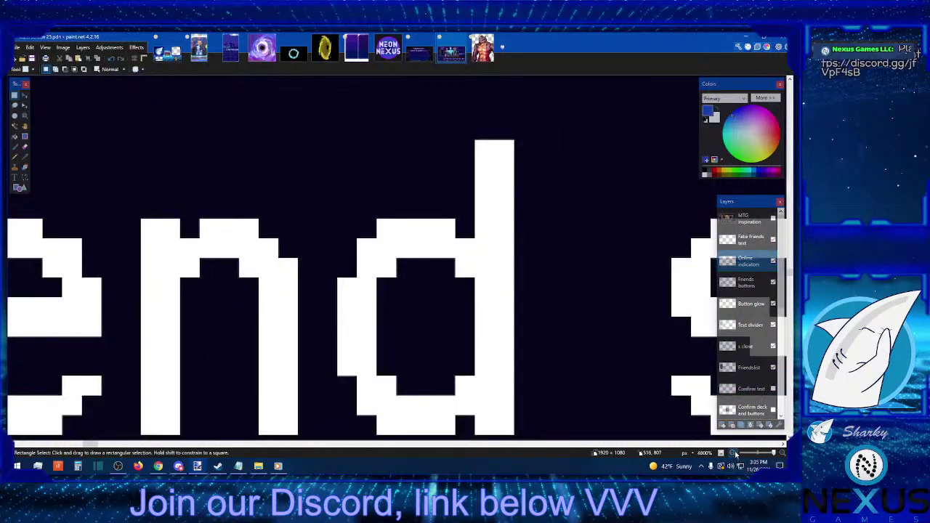
{"action": "left_click", "coordinate": [733, 453]}
{"action": "left_click", "coordinate": [733, 452]}
{"action": "left_click", "coordinate": [733, 453]}
{"action": "left_click", "coordinate": [734, 453]}
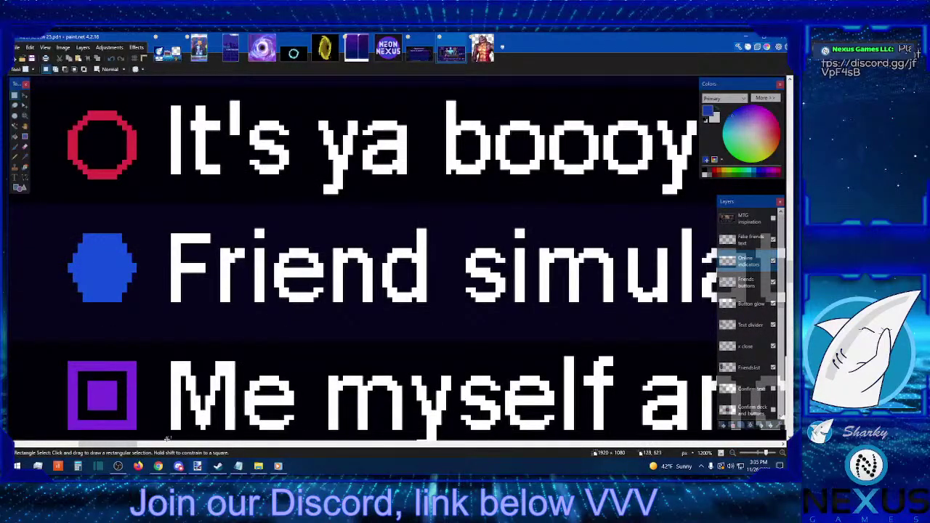
{"action": "left_click_drag", "start_coordinate": [138, 446], "coordinate": [95, 447]}
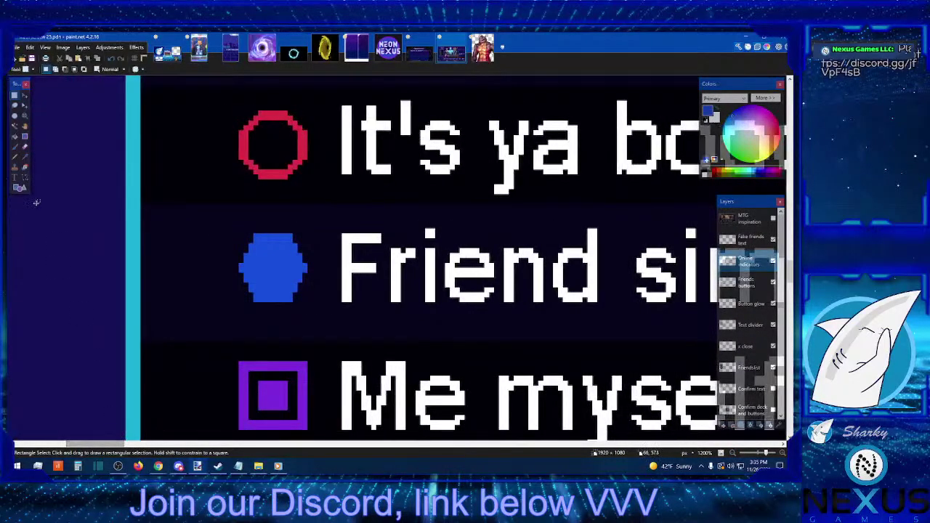
Hollow out the blue hexagon by deleting 6 × 2, 8 × 2 and further pixel selections inside it, leaving only a hexagonal outline
{"action": "left_click", "coordinate": [14, 96]}
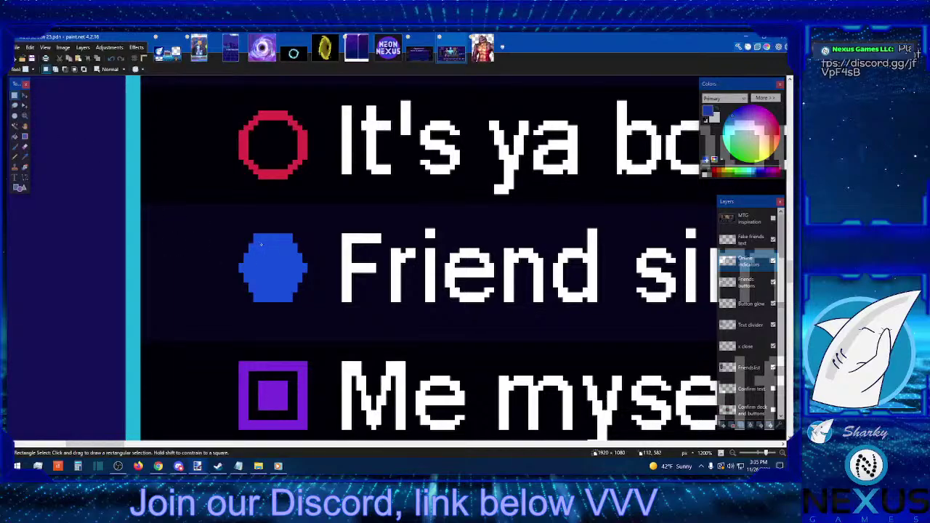
{"action": "left_click_drag", "start_coordinate": [261, 245], "coordinate": [283, 253]}
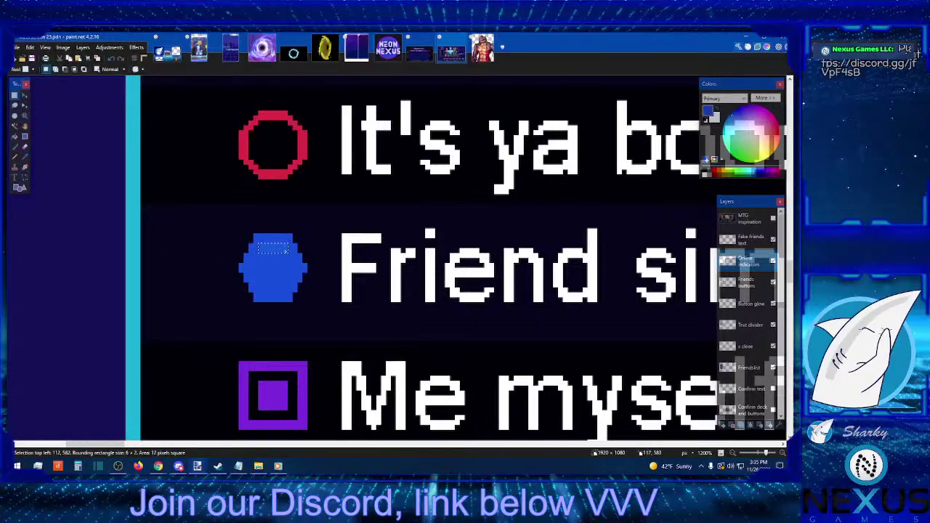
{"action": "key", "text": "Delete"}
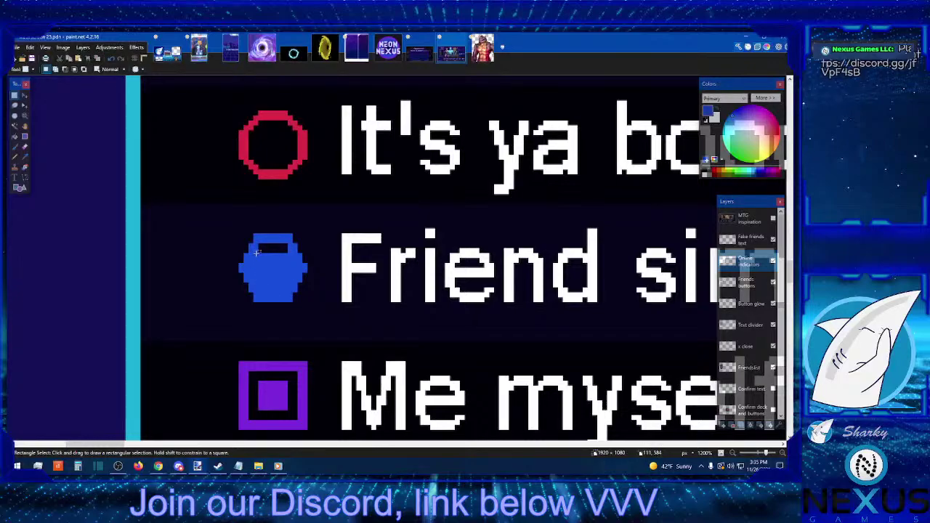
{"action": "left_click_drag", "start_coordinate": [257, 252], "coordinate": [290, 260]}
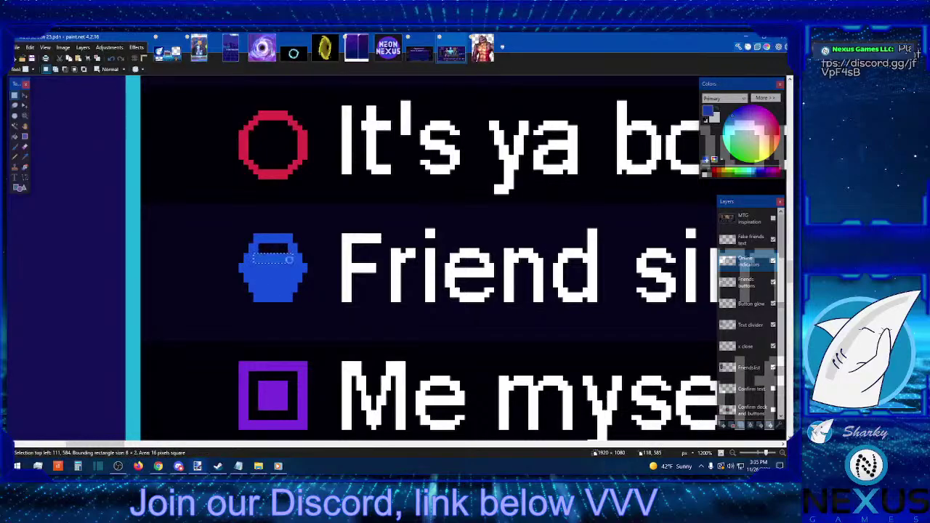
{"action": "key", "text": "Delete"}
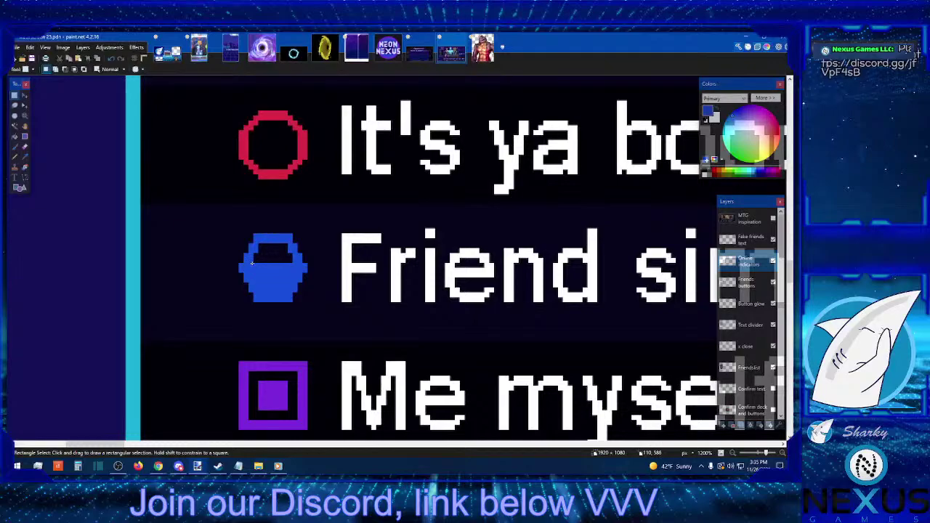
{"action": "mouse_move", "coordinate": [251, 265]}
{"action": "left_mouse_down"}
{"action": "mouse_move", "coordinate": [295, 270]}
{"action": "mouse_move", "coordinate": [266, 283]}
{"action": "mouse_move", "coordinate": [295, 286]}
{"action": "mouse_move", "coordinate": [264, 288]}
{"action": "mouse_move", "coordinate": [291, 292]}
{"action": "left_mouse_up"}
{"action": "key", "text": "Delete"}
{"action": "key", "text": "Delete"}
{"action": "key", "text": "Delete"}
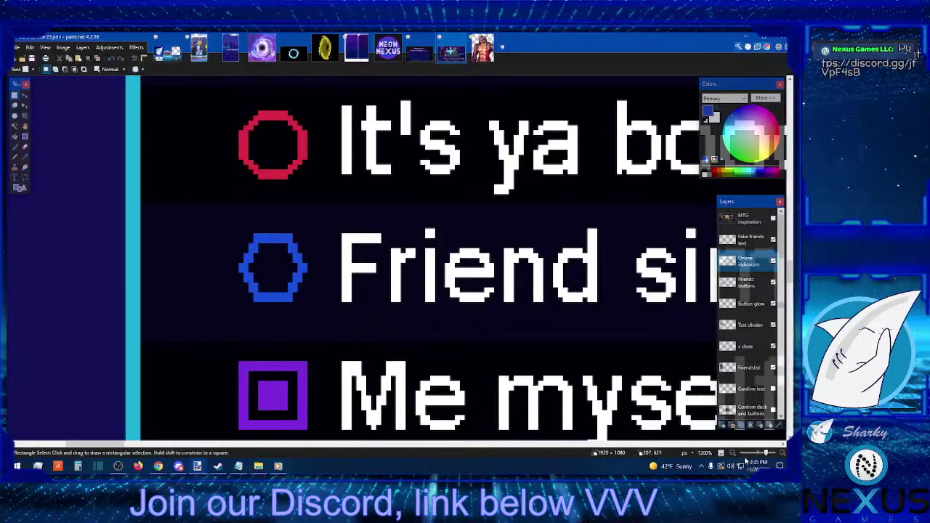
Examine the hollow blue hexagon in the friends list at 300%, 200% and 500% zoom and return to a 1400% close-up
{"action": "left_click", "coordinate": [734, 453]}
{"action": "left_click", "coordinate": [734, 454]}
{"action": "left_click", "coordinate": [734, 453]}
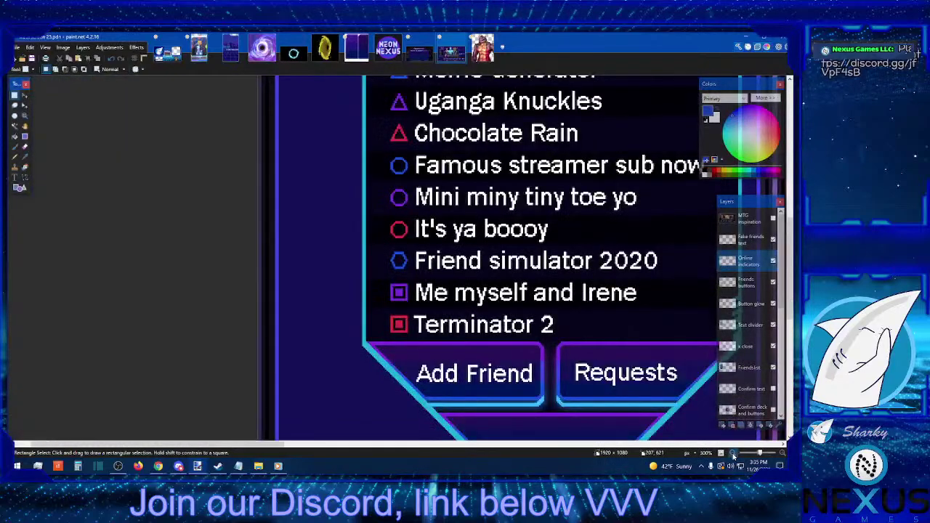
{"action": "left_click", "coordinate": [734, 453]}
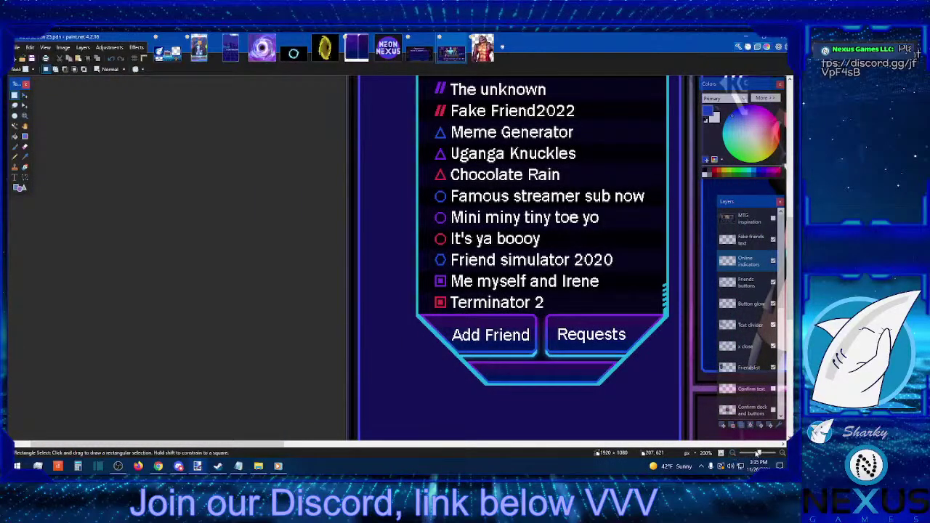
{"action": "left_click", "coordinate": [781, 453]}
{"action": "left_click", "coordinate": [781, 453]}
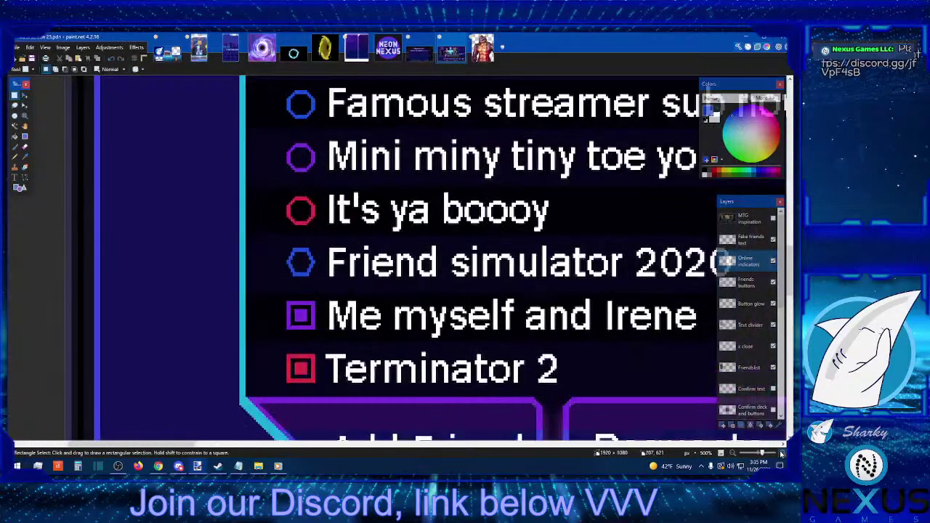
{"action": "left_click", "coordinate": [781, 453]}
{"action": "left_click", "coordinate": [782, 453]}
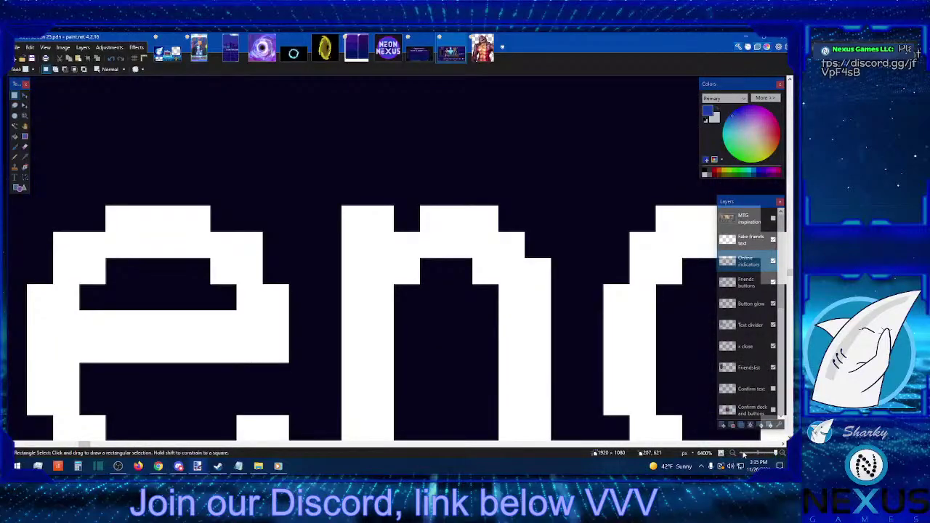
{"action": "left_click", "coordinate": [733, 453]}
{"action": "left_click", "coordinate": [734, 453]}
{"action": "left_click", "coordinate": [734, 453]}
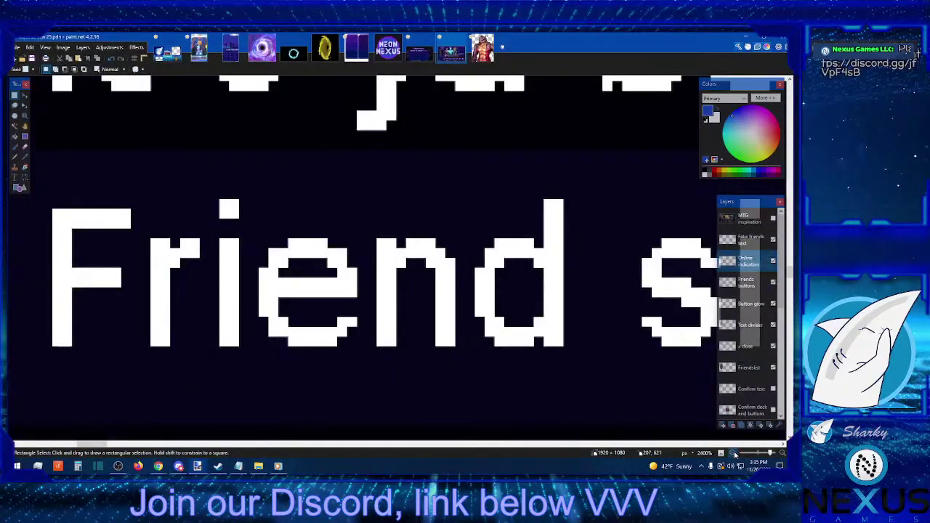
{"action": "left_click", "coordinate": [733, 452]}
{"action": "left_click", "coordinate": [734, 451]}
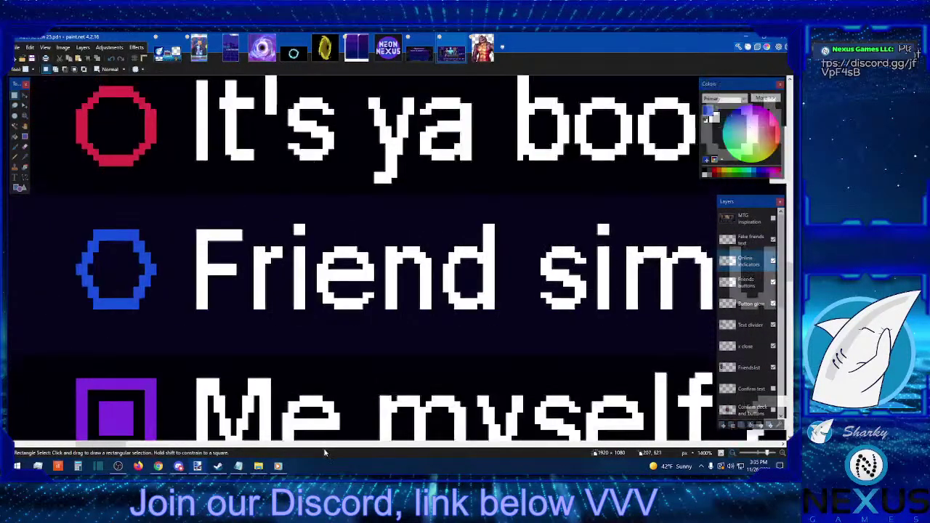
Draw a small solid hexagon inside Friend simulator 2020's hexagonal outline with the Pencil, sampling the outline's blue
{"action": "left_click", "coordinate": [26, 156]}
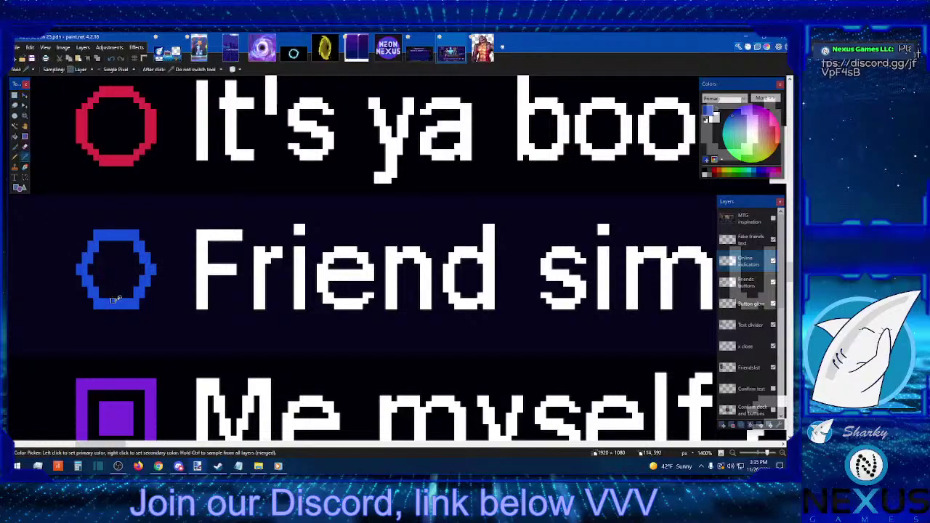
{"action": "left_click", "coordinate": [15, 156]}
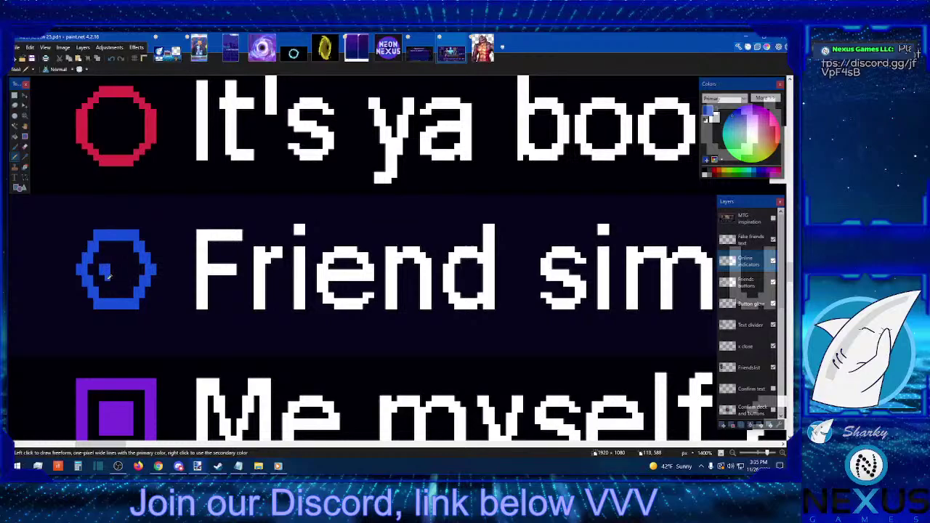
{"action": "left_click_drag", "start_coordinate": [112, 284], "coordinate": [126, 283]}
{"action": "left_click_drag", "start_coordinate": [125, 255], "coordinate": [115, 250]}
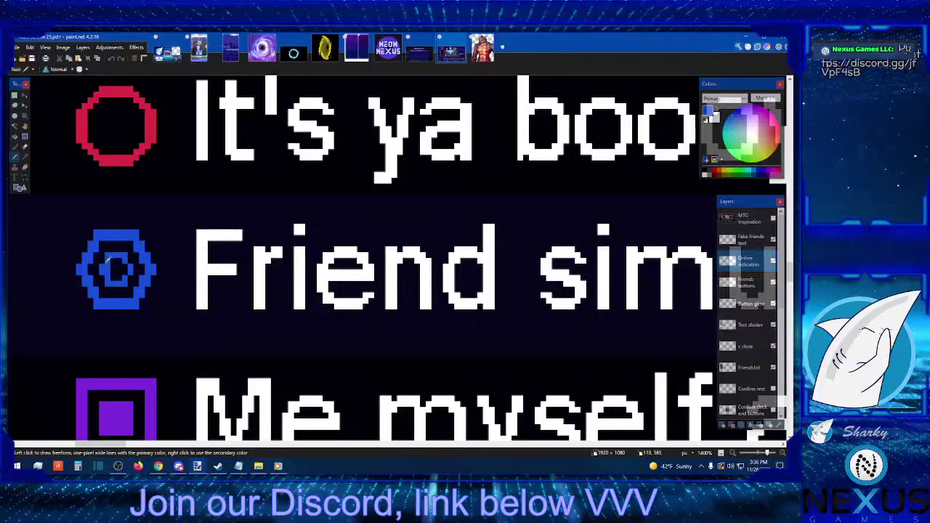
{"action": "left_click_drag", "start_coordinate": [117, 259], "coordinate": [125, 267]}
Examine Friend simulator 2020's new double hexagon against the other friends' indicators at 300% zoom
{"action": "left_click", "coordinate": [734, 453]}
{"action": "left_click", "coordinate": [733, 453]}
{"action": "left_click", "coordinate": [733, 452]}
{"action": "left_click", "coordinate": [733, 453]}
{"action": "left_click", "coordinate": [733, 452]}
{"action": "left_click", "coordinate": [733, 453]}
{"action": "left_click", "coordinate": [733, 453]}
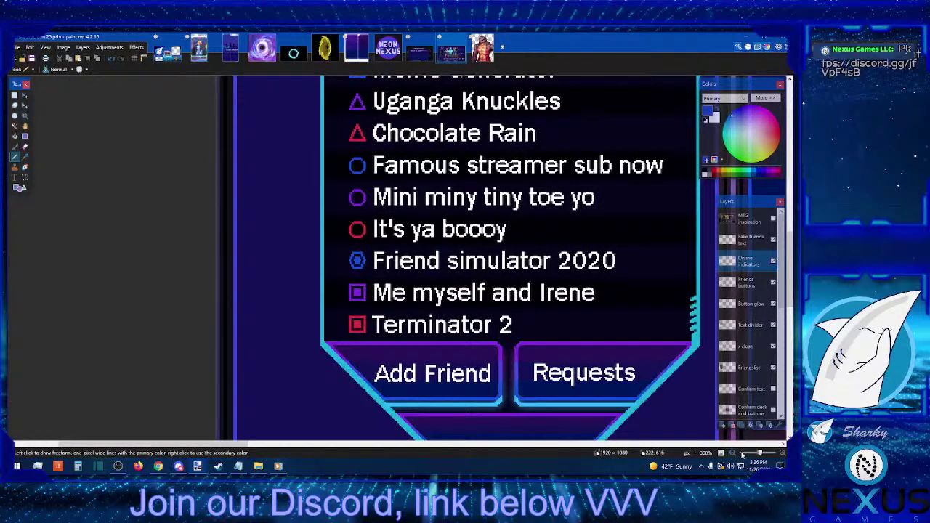
{"action": "scroll", "coordinate": [662, 391], "scroll_direction": "up", "scroll_amount": 3}
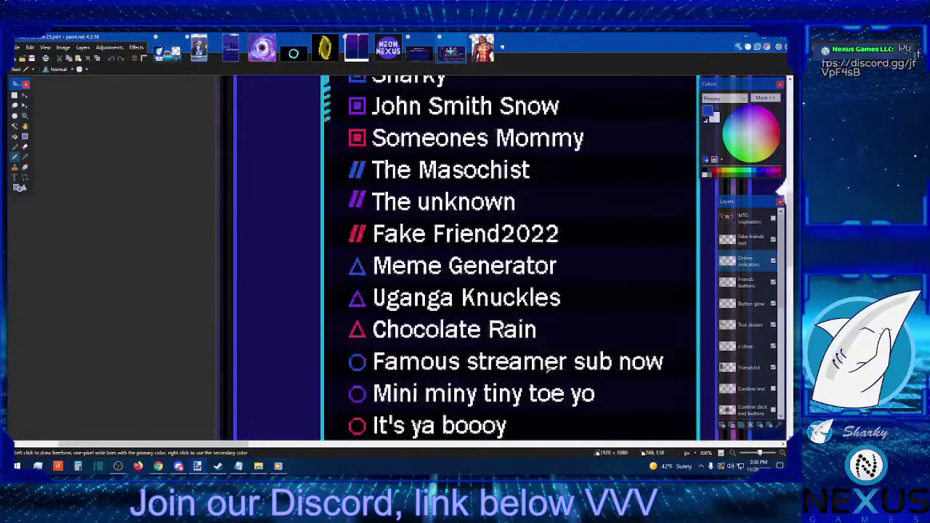
{"action": "scroll", "coordinate": [661, 390], "scroll_direction": "down", "scroll_amount": 3}
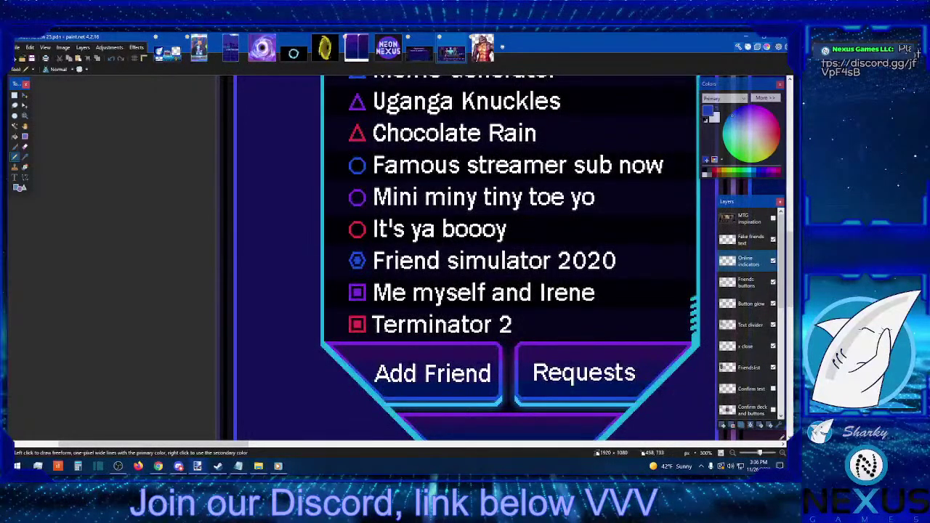
Copy Friend simulator 2020's 14 × 14 pixel blue hexagon over the purple square beside Me myself and Irene
{"action": "left_click", "coordinate": [783, 453]}
{"action": "left_click", "coordinate": [784, 453]}
{"action": "left_click", "coordinate": [783, 452]}
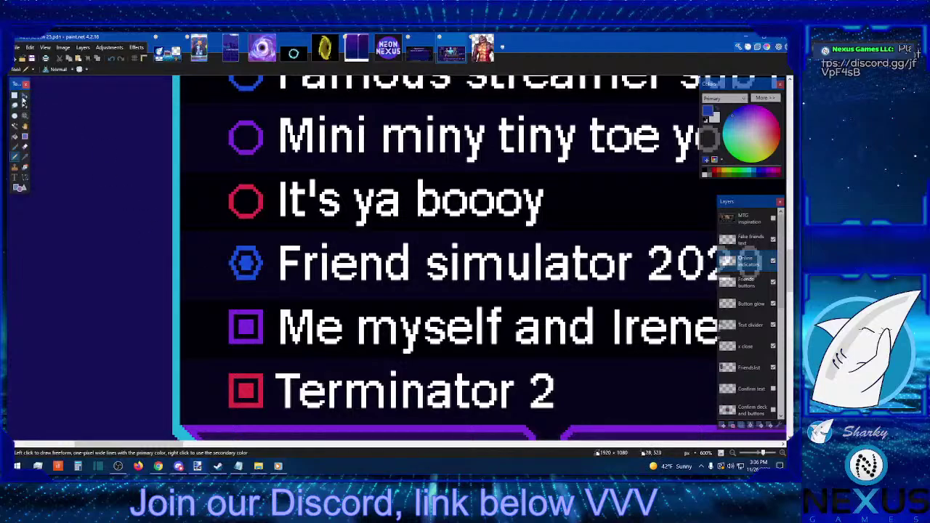
{"action": "left_click", "coordinate": [14, 94]}
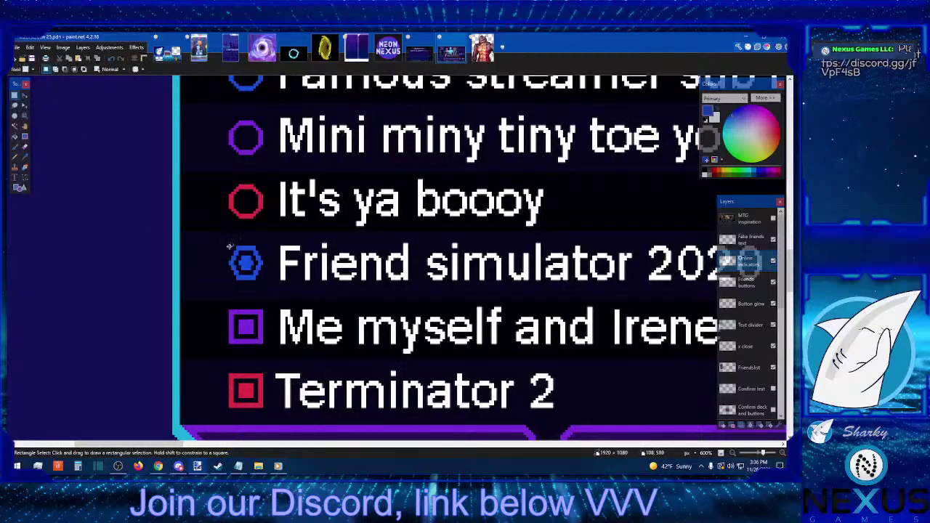
{"action": "left_click_drag", "start_coordinate": [228, 246], "coordinate": [263, 278]}
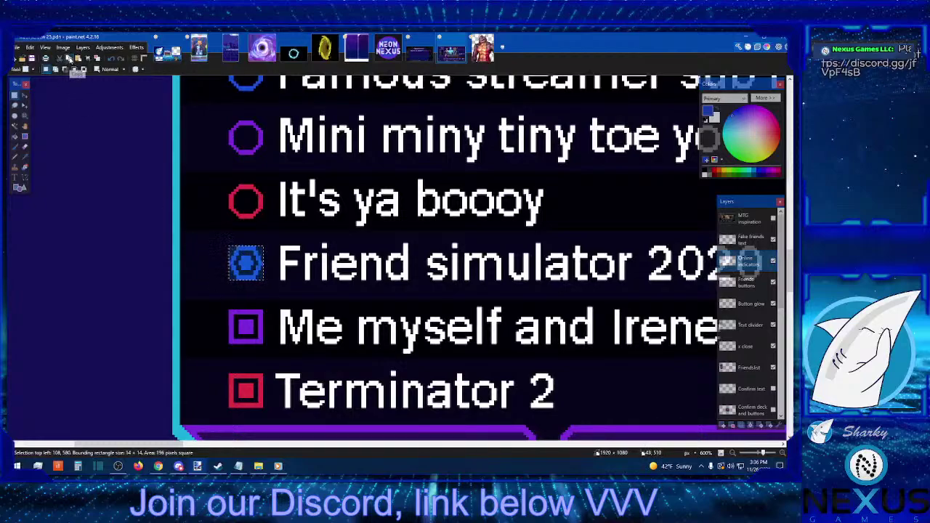
{"action": "left_click", "coordinate": [70, 59]}
{"action": "left_click_drag", "start_coordinate": [277, 303], "coordinate": [276, 357]}
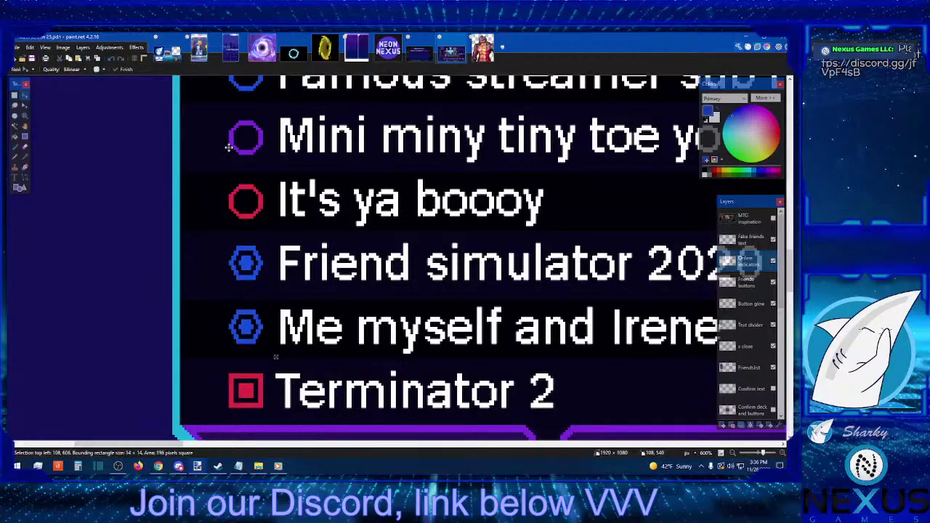
Place another copy of the blue hexagon over the red square beside Terminator 2, aligned with the hexagons above
{"action": "left_click", "coordinate": [70, 58]}
{"action": "key", "text": "Down"}
{"action": "key", "text": "Down"}
{"action": "key", "text": "Down"}
{"action": "key", "text": "Down"}
{"action": "key", "text": "Down"}
{"action": "key", "text": "Down"}
{"action": "key", "text": "Down"}
{"action": "key", "text": "Down"}
{"action": "key", "text": "Down"}
{"action": "key", "text": "Down"}
{"action": "key", "text": "Down"}
{"action": "key", "text": "Down"}
{"action": "key", "text": "Down"}
{"action": "key", "text": "Down"}
{"action": "key", "text": "Down"}
{"action": "key", "text": "Down"}
{"action": "key", "text": "Down"}
{"action": "key", "text": "Down"}
{"action": "key", "text": "Down"}
{"action": "key", "text": "Down"}
{"action": "key", "text": "Down"}
{"action": "key", "text": "Down"}
{"action": "key", "text": "Down"}
{"action": "key", "text": "Down"}
{"action": "key", "text": "Down"}
{"action": "key", "text": "Down"}
{"action": "key", "text": "Down"}
{"action": "key", "text": "Down"}
{"action": "key", "text": "Down"}
{"action": "key", "text": "Down"}
{"action": "key", "text": "Down"}
{"action": "key", "text": "Down"}
{"action": "key", "text": "Down"}
{"action": "key", "text": "Down"}
{"action": "left_click", "coordinate": [15, 95]}
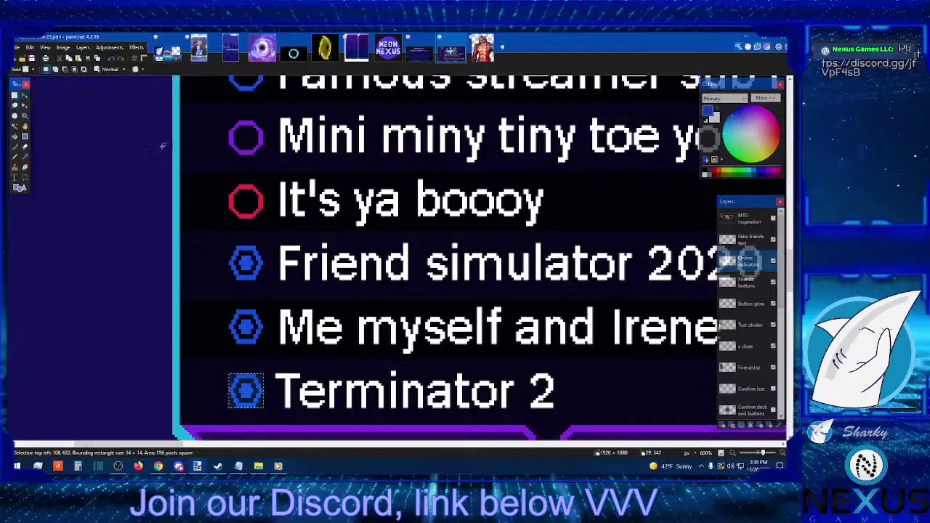
Recolour Me myself and Irene's hexagon with the purple sampled from Mini miny tiny toe yo's circle, filling only within a selection around it
{"action": "left_click", "coordinate": [22, 157]}
{"action": "left_click", "coordinate": [239, 151]}
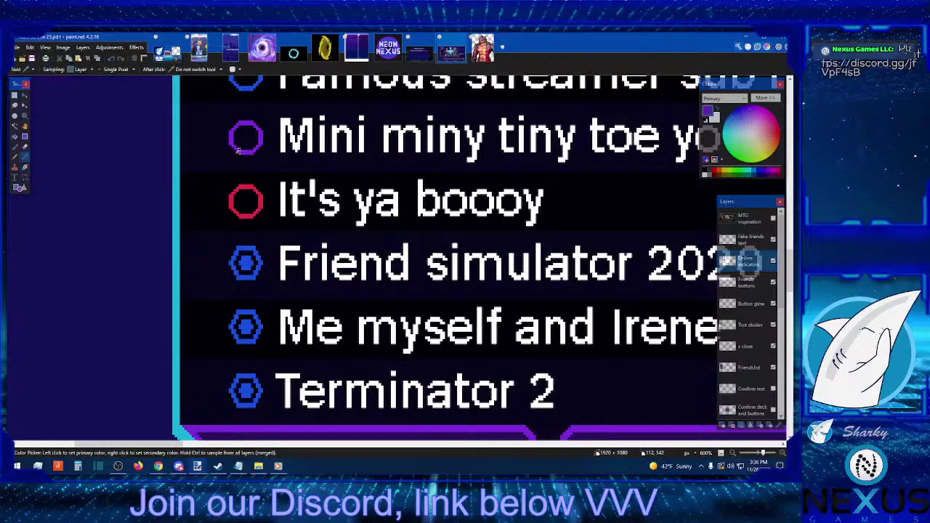
{"action": "left_click", "coordinate": [14, 136]}
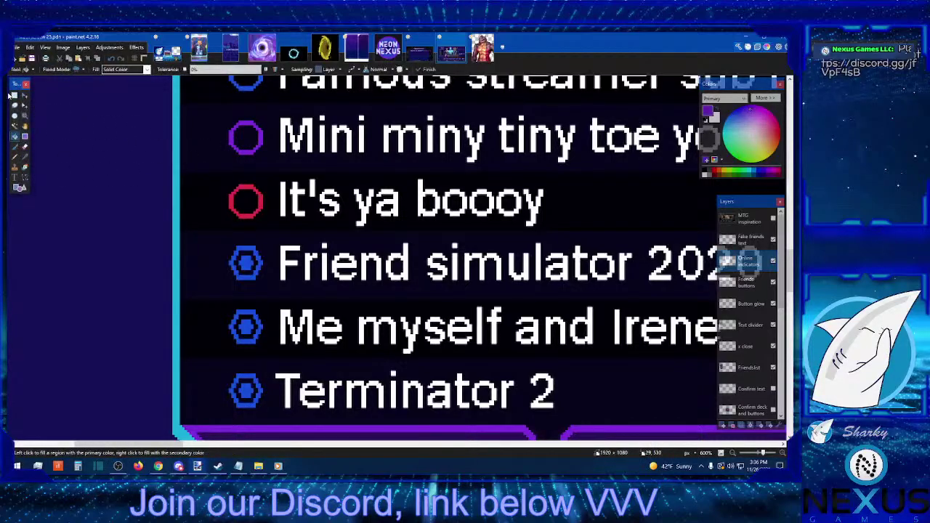
{"action": "left_click", "coordinate": [14, 95]}
{"action": "left_click_drag", "start_coordinate": [219, 300], "coordinate": [278, 356]}
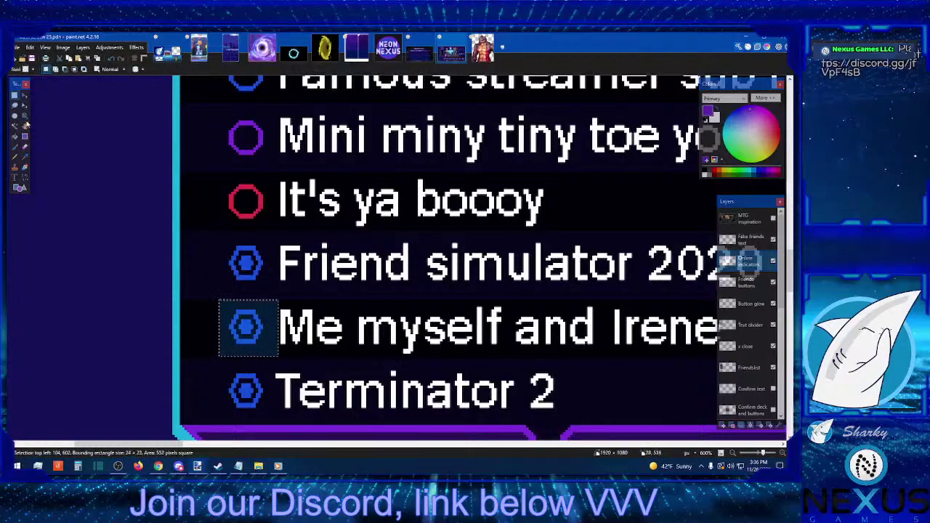
{"action": "left_click", "coordinate": [15, 137]}
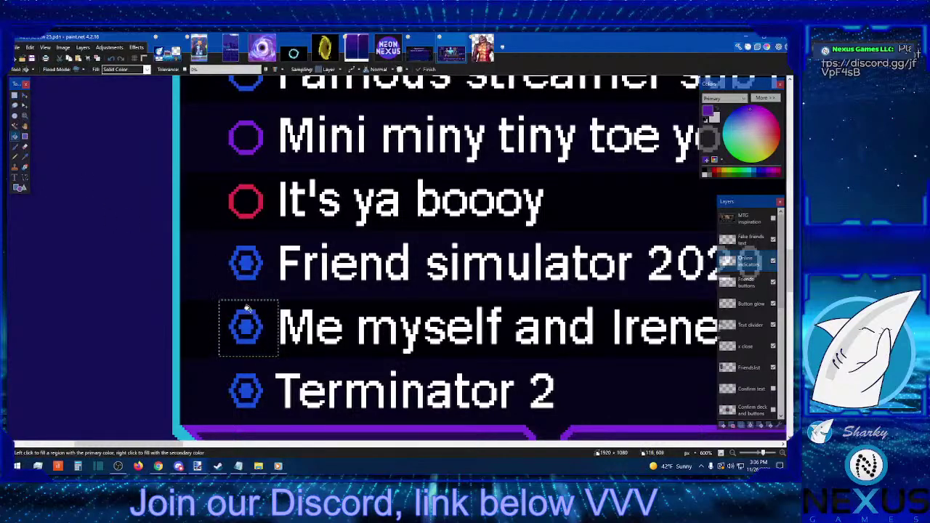
{"action": "left_click", "coordinate": [249, 318]}
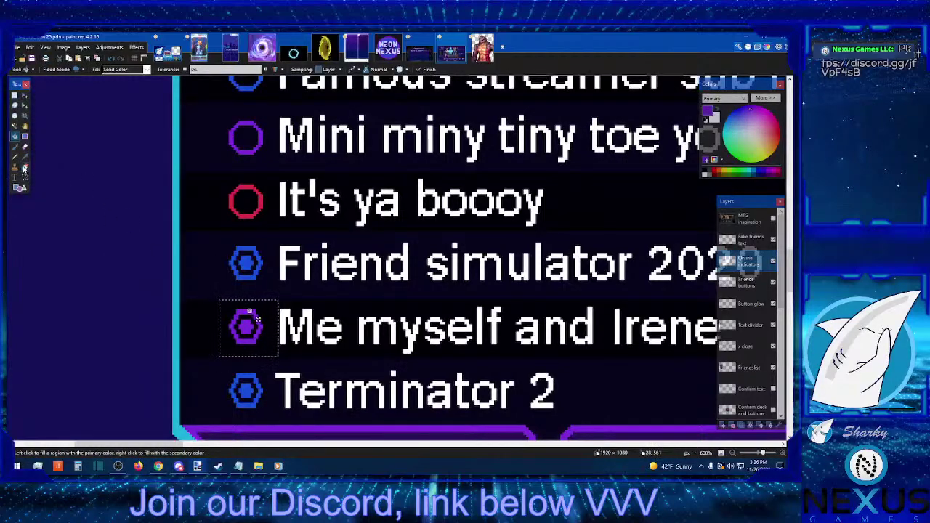
Recolour Terminator 2's hexagon with the red sampled from the friends list, filling only within a selection around it
{"action": "left_click", "coordinate": [25, 156]}
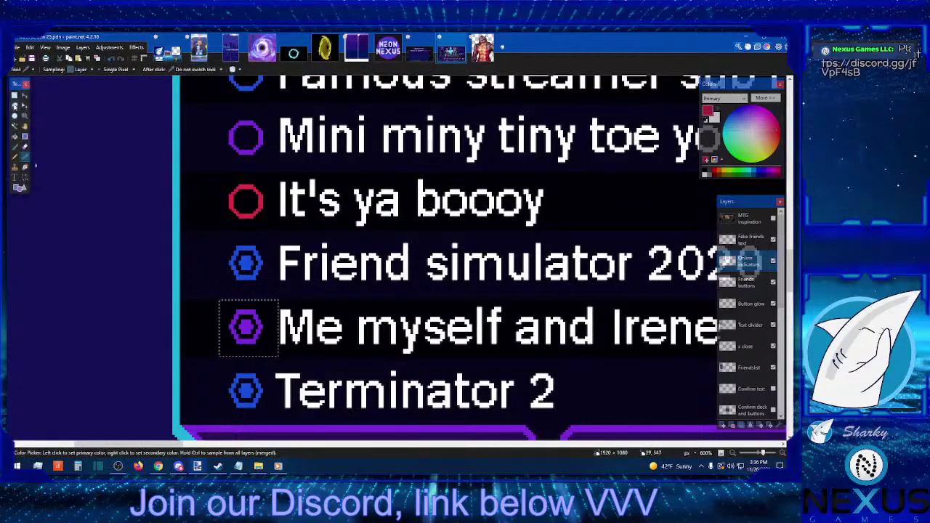
{"action": "key", "text": "s"}
{"action": "left_click_drag", "start_coordinate": [221, 367], "coordinate": [268, 413]}
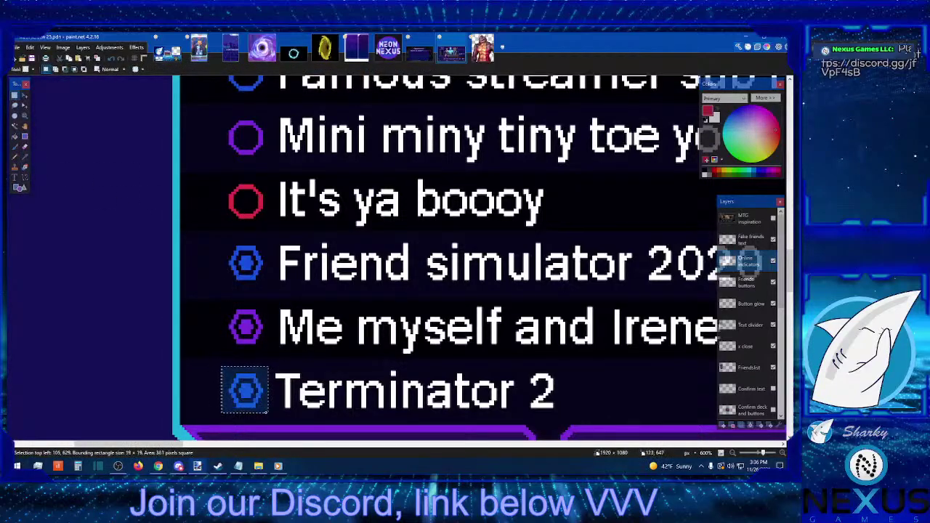
{"action": "key", "text": "f"}
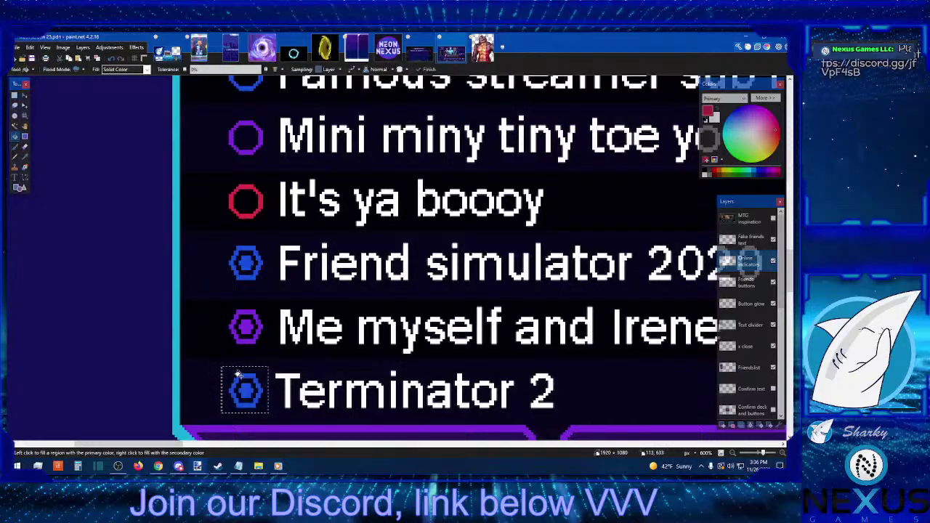
{"action": "left_click", "coordinate": [243, 378]}
Duplicate the three coloured hexagons as a 17 × 71 pixel block and place the copy just left of the originals at 90, 579
{"action": "key", "text": "s"}
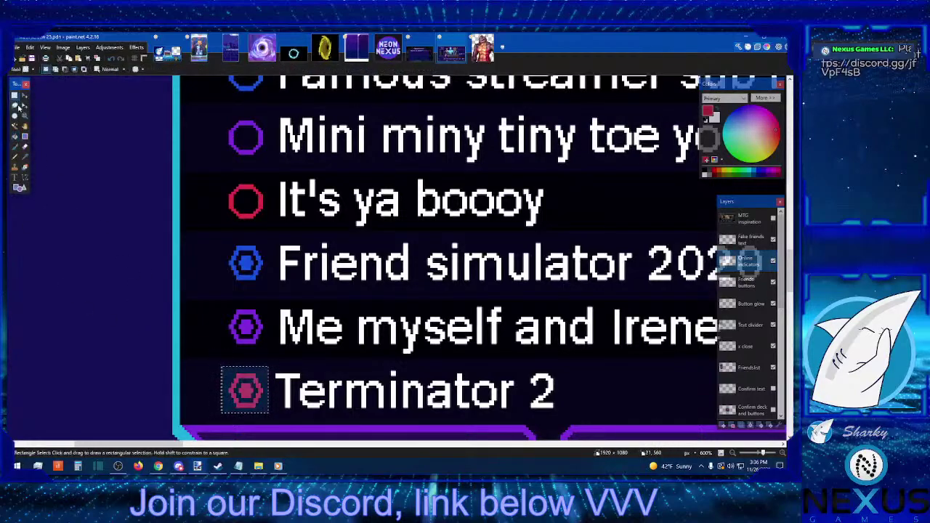
{"action": "left_click", "coordinate": [269, 228]}
{"action": "left_click_drag", "start_coordinate": [270, 248], "coordinate": [230, 417]}
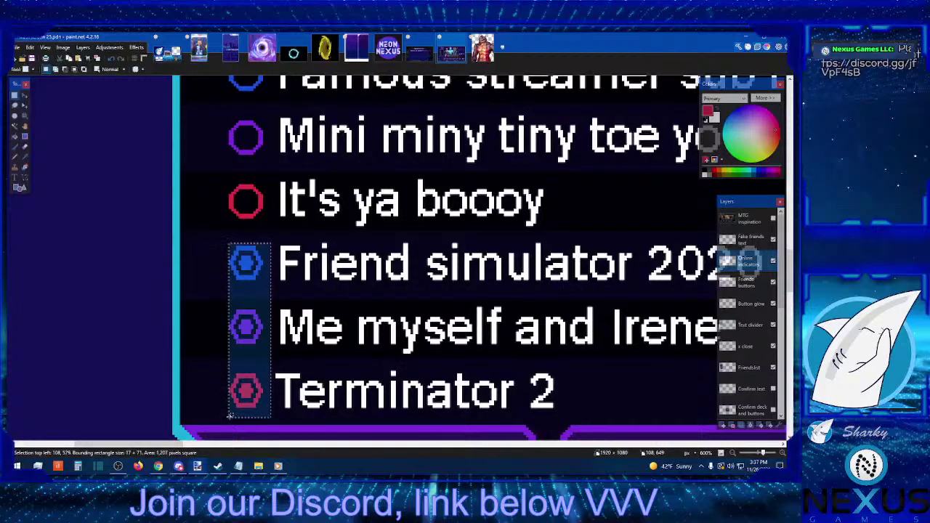
{"action": "left_click", "coordinate": [81, 60]}
{"action": "key", "text": "Left"}
{"action": "key", "text": "Left"}
{"action": "key", "text": "Left"}
{"action": "key", "text": "Left"}
{"action": "key", "text": "Left"}
{"action": "key", "text": "Left"}
{"action": "key", "text": "Left"}
{"action": "key", "text": "Left"}
{"action": "key", "text": "Left"}
{"action": "key", "text": "Left"}
{"action": "key", "text": "Left"}
{"action": "key", "text": "Left"}
{"action": "key", "text": "Left"}
{"action": "key", "text": "Left"}
{"action": "key", "text": "Left"}
{"action": "key", "text": "Left"}
{"action": "key", "text": "Left"}
{"action": "key", "text": "Left"}
{"action": "key", "text": "Left"}
{"action": "key", "text": "Left"}
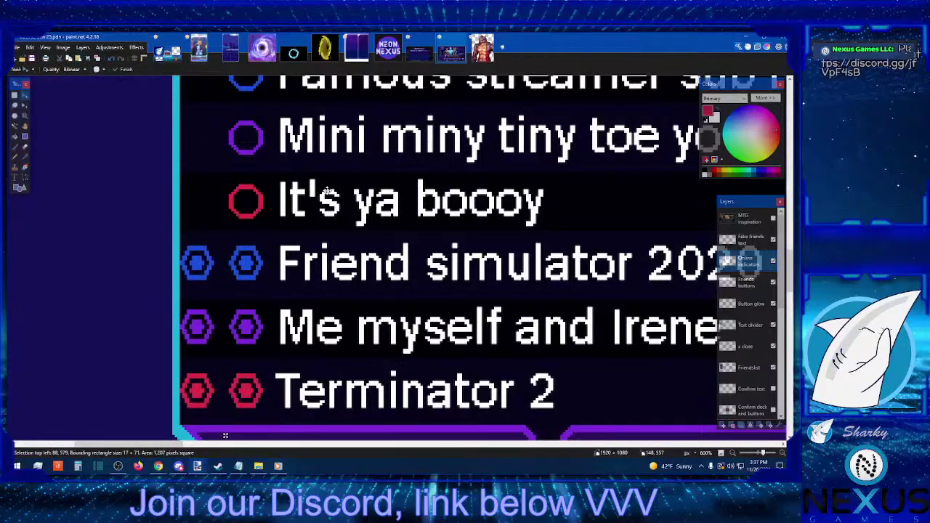
{"action": "key", "text": "Left"}
{"action": "key", "text": "Left"}
{"action": "key", "text": "Left"}
{"action": "key", "text": "Left"}
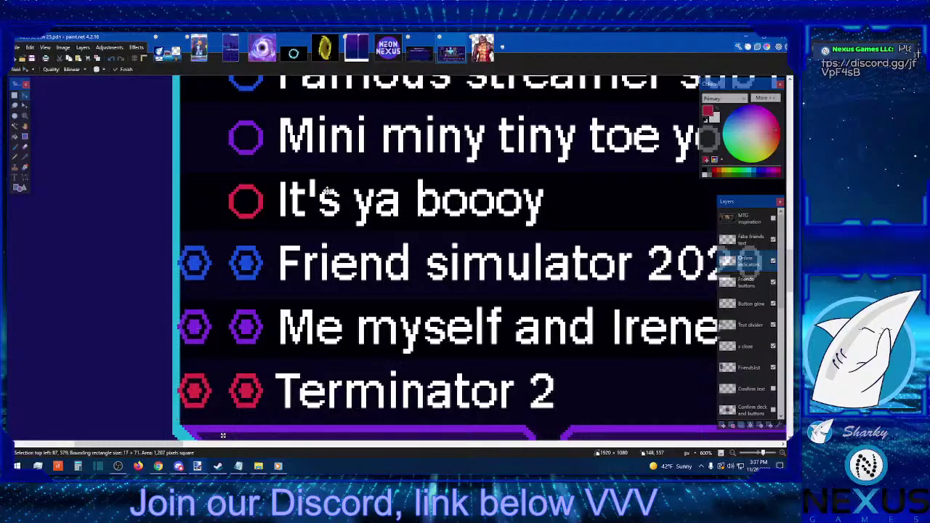
{"action": "key", "text": "Right"}
{"action": "key", "text": "Right"}
{"action": "key", "text": "Right"}
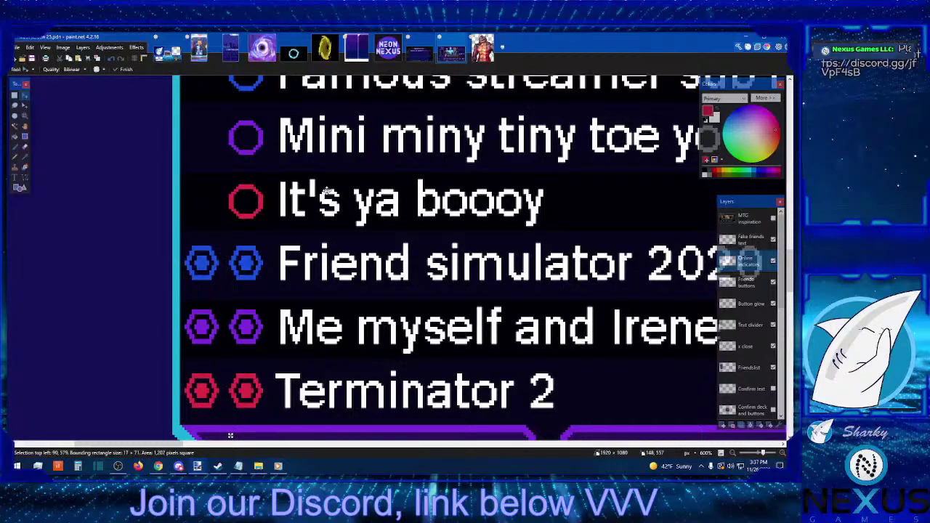
{"action": "left_click", "coordinate": [14, 96]}
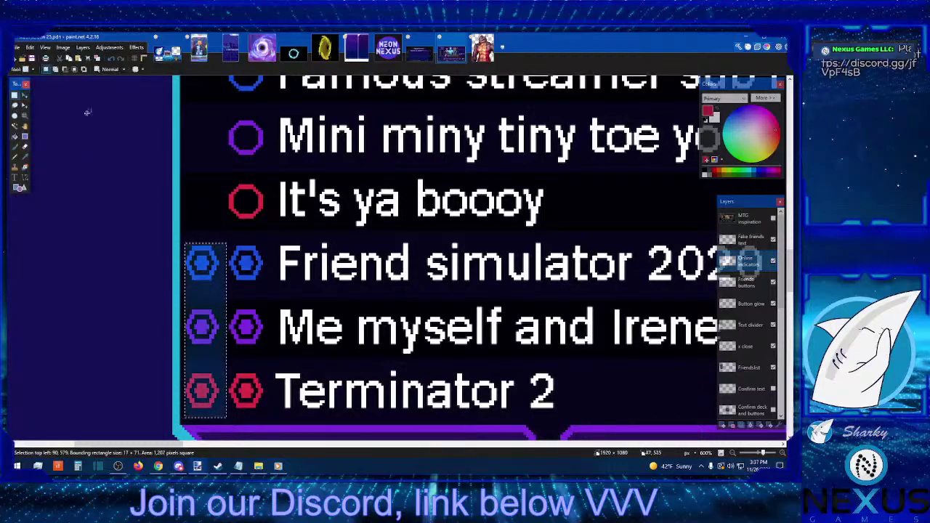
{"action": "left_click", "coordinate": [87, 113]}
Delete the inner hexagon from each of the three duplicated indicators with the Magic Wand, leaving only their outlines
{"action": "left_click", "coordinate": [14, 125]}
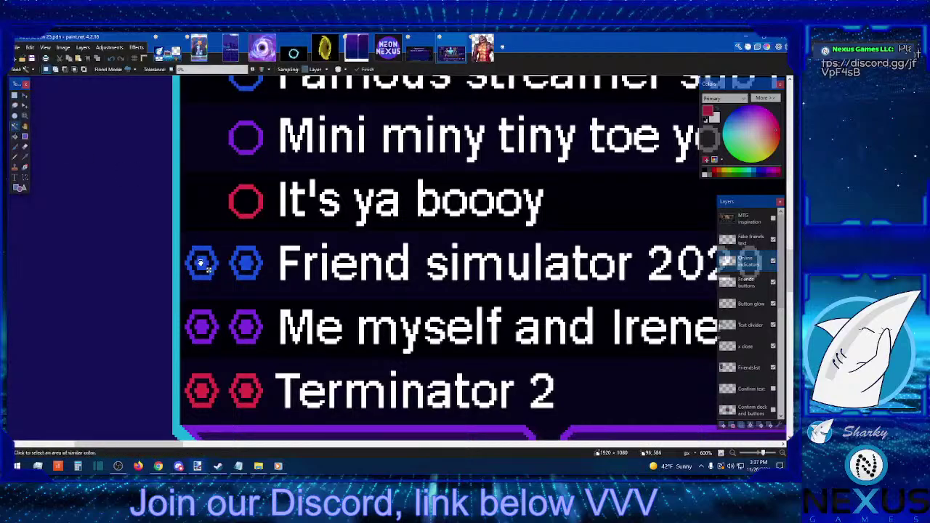
{"action": "left_click", "coordinate": [201, 264]}
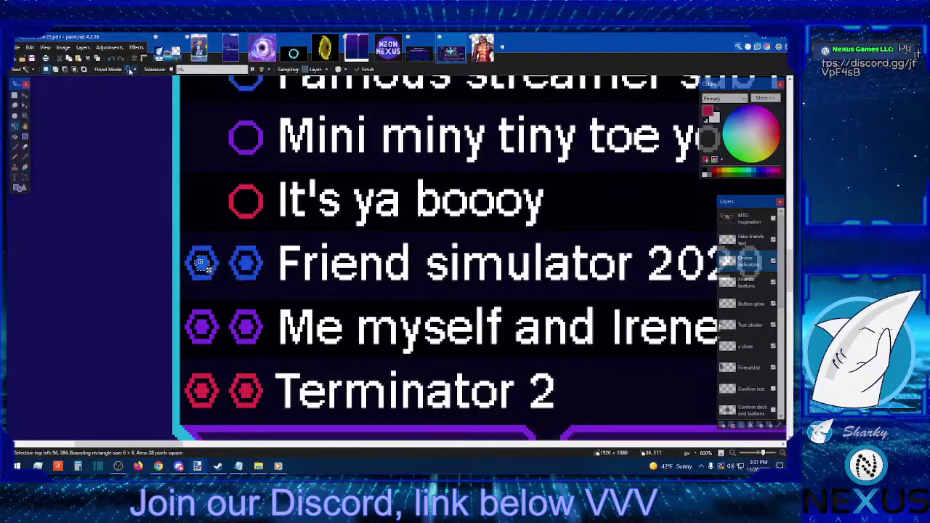
{"action": "key", "text": "Delete"}
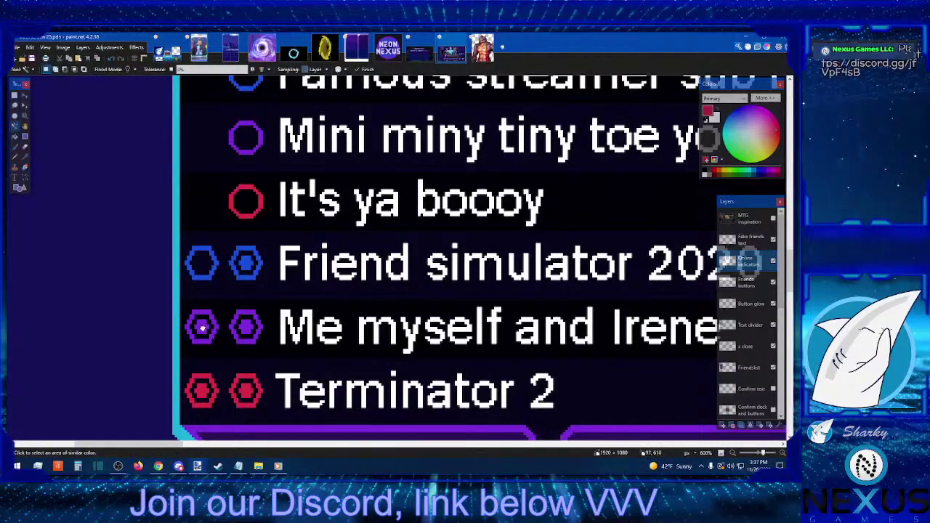
{"action": "left_click", "coordinate": [203, 327]}
{"action": "key", "text": "Delete"}
{"action": "left_click", "coordinate": [204, 390]}
{"action": "key", "text": "Delete"}
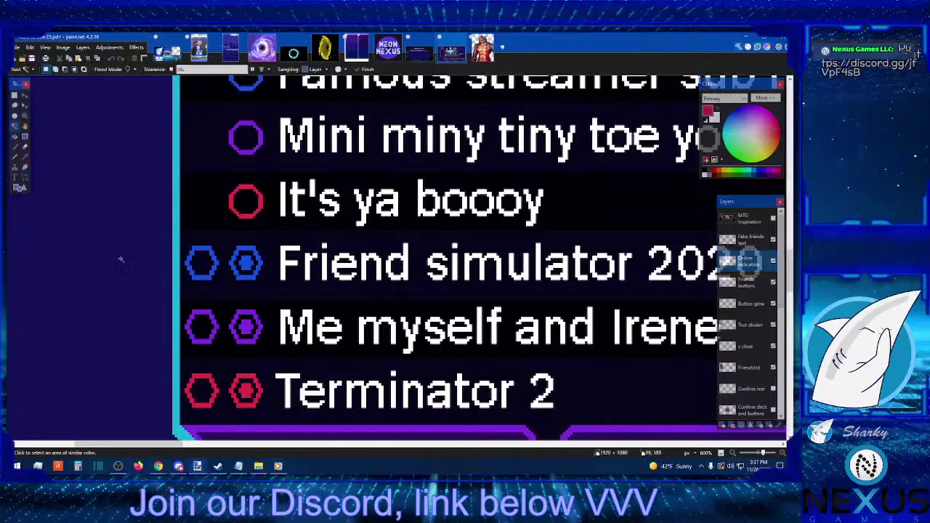
{"action": "left_click", "coordinate": [15, 95]}
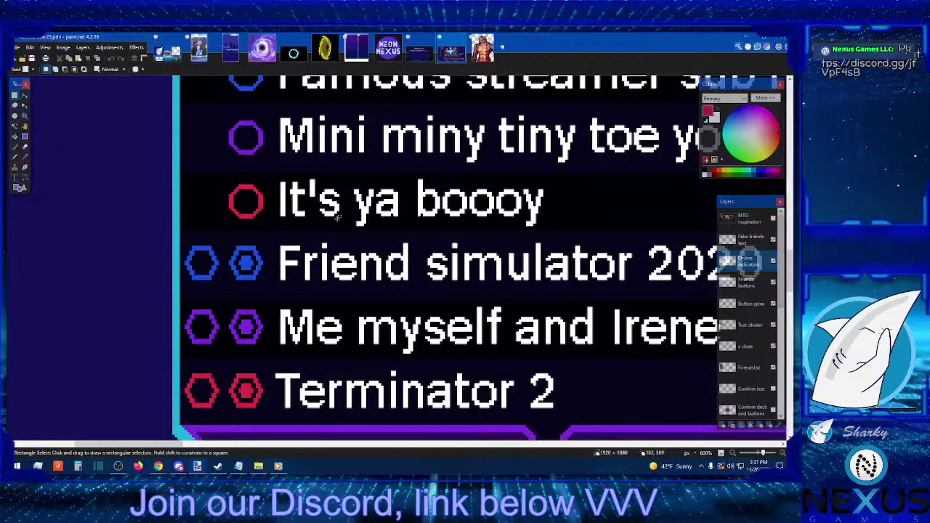
Review the whole friends list at 150% and 100% zoom and save the lobby mock-up
{"action": "left_click", "coordinate": [734, 454]}
{"action": "left_click", "coordinate": [733, 454]}
{"action": "left_click", "coordinate": [733, 454]}
{"action": "left_click", "coordinate": [734, 454]}
{"action": "left_click", "coordinate": [734, 454]}
{"action": "left_click", "coordinate": [734, 454]}
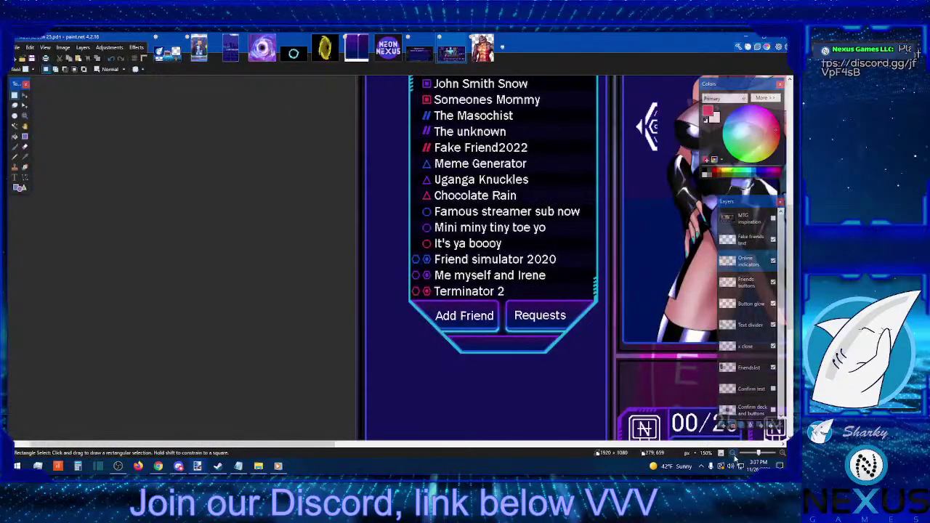
{"action": "left_click", "coordinate": [734, 454]}
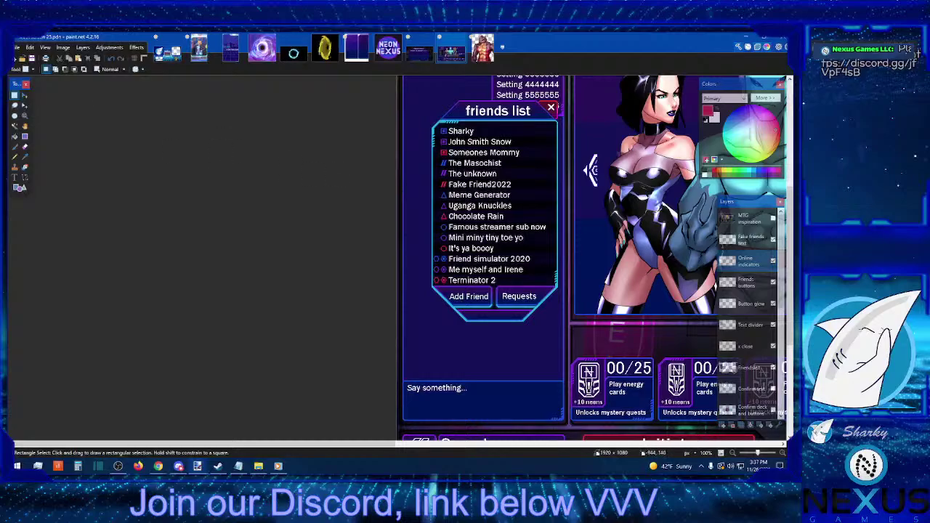
{"action": "left_click", "coordinate": [16, 47]}
{"action": "left_click", "coordinate": [31, 102]}
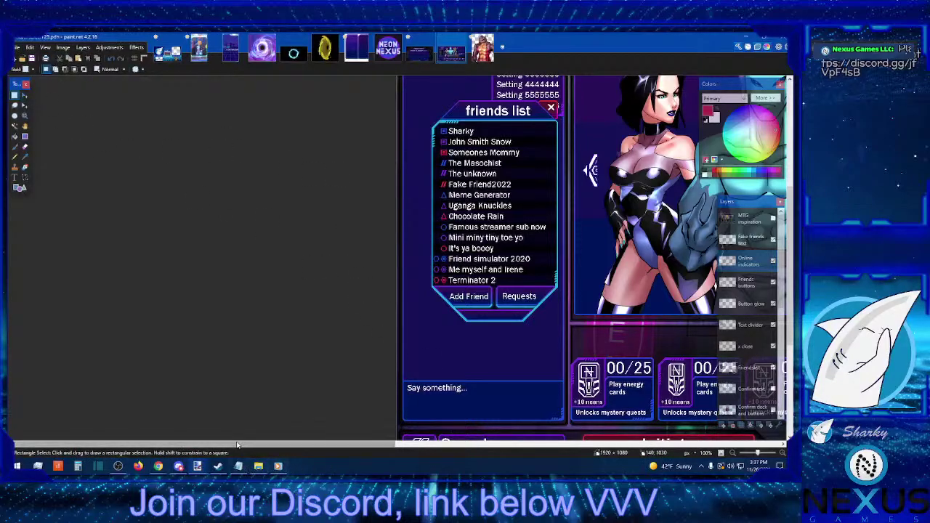
{"action": "mouse_move", "coordinate": [237, 445]}
{"action": "left_mouse_down"}
{"action": "mouse_move", "coordinate": [327, 449]}
{"action": "mouse_move", "coordinate": [310, 449]}
{"action": "left_mouse_up"}
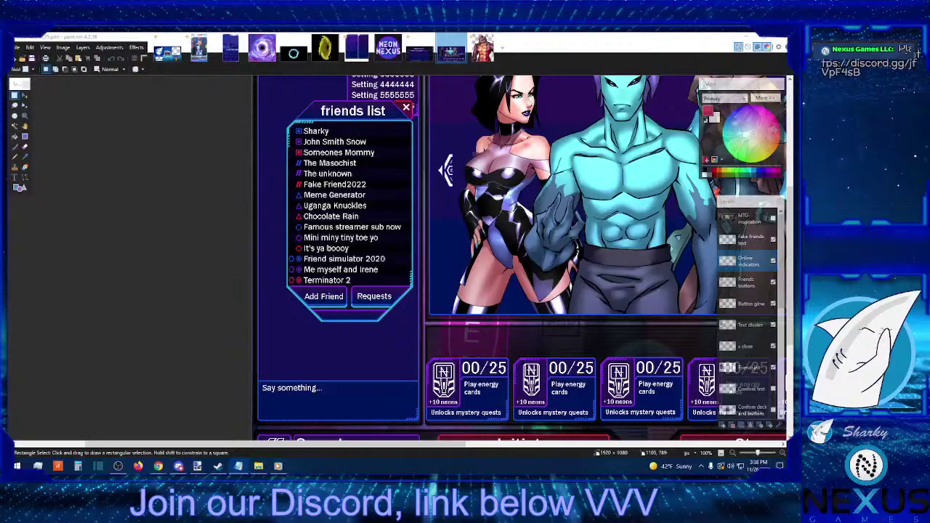
Switch to the layout 31 demo image and examine its Options menu volume slider at 150% zoom
{"action": "left_click", "coordinate": [428, 49]}
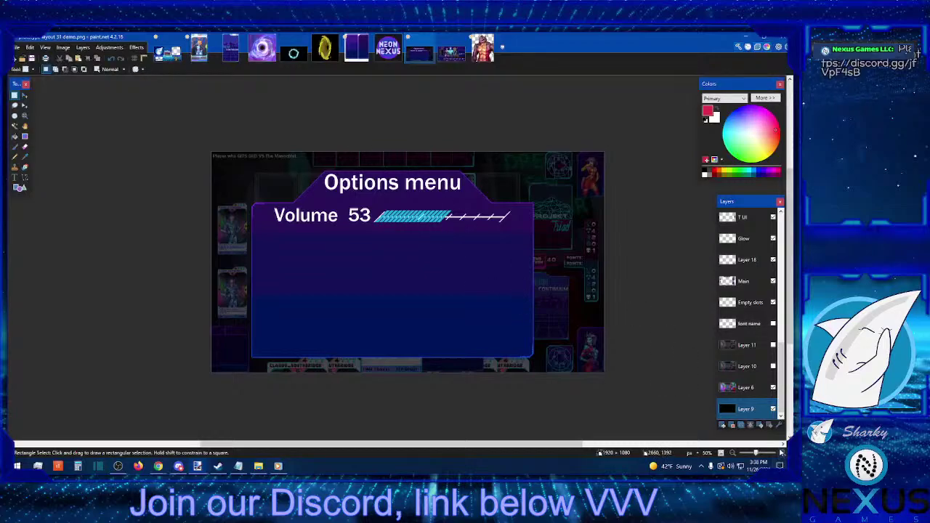
{"action": "left_click", "coordinate": [781, 452]}
{"action": "left_click", "coordinate": [781, 452]}
{"action": "left_click", "coordinate": [781, 452]}
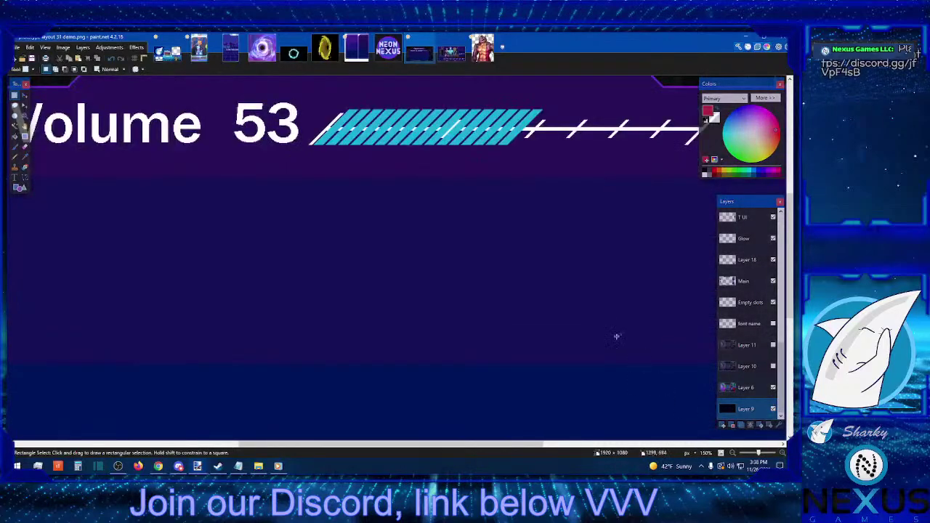